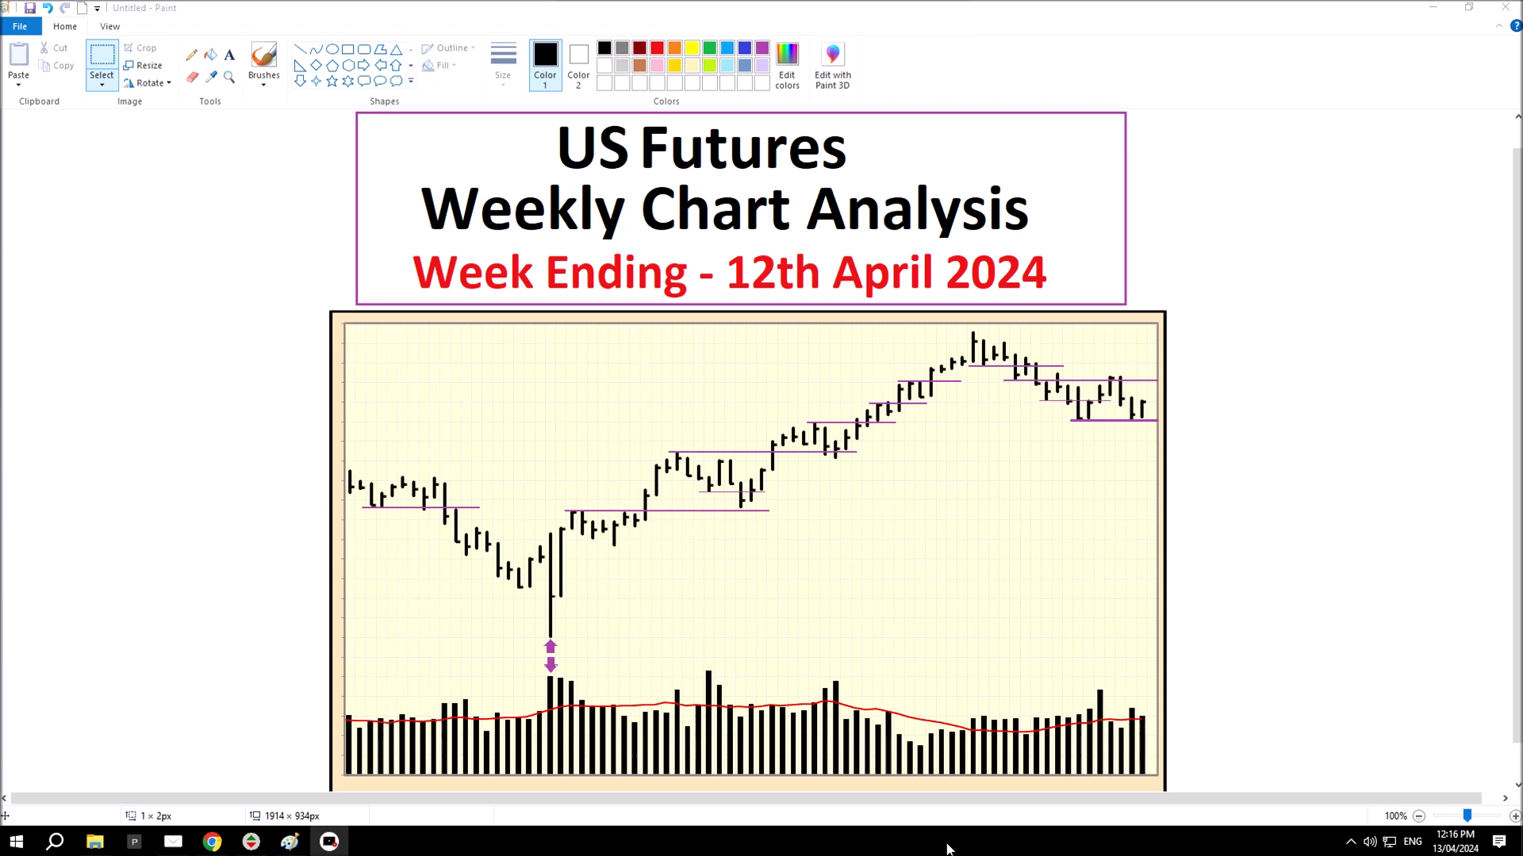
Step: Switch to TradeGuider and mark the US Dollar Index weekly chart with a horizontal line near 104 and an up arrow beside the latest bar
left_click(254, 845)
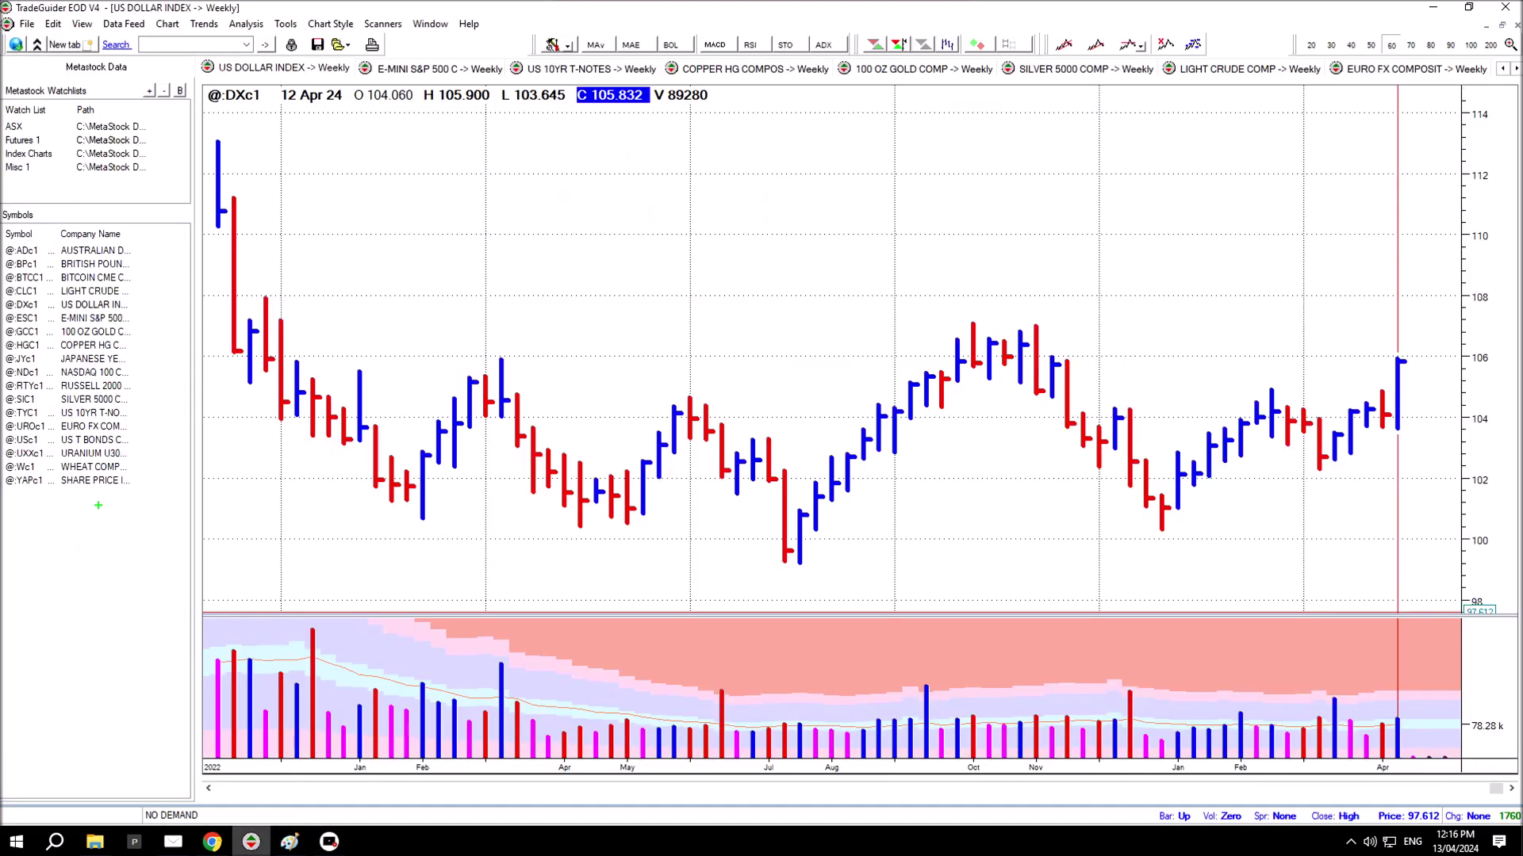
left_click_drag(280, 426, 1448, 420)
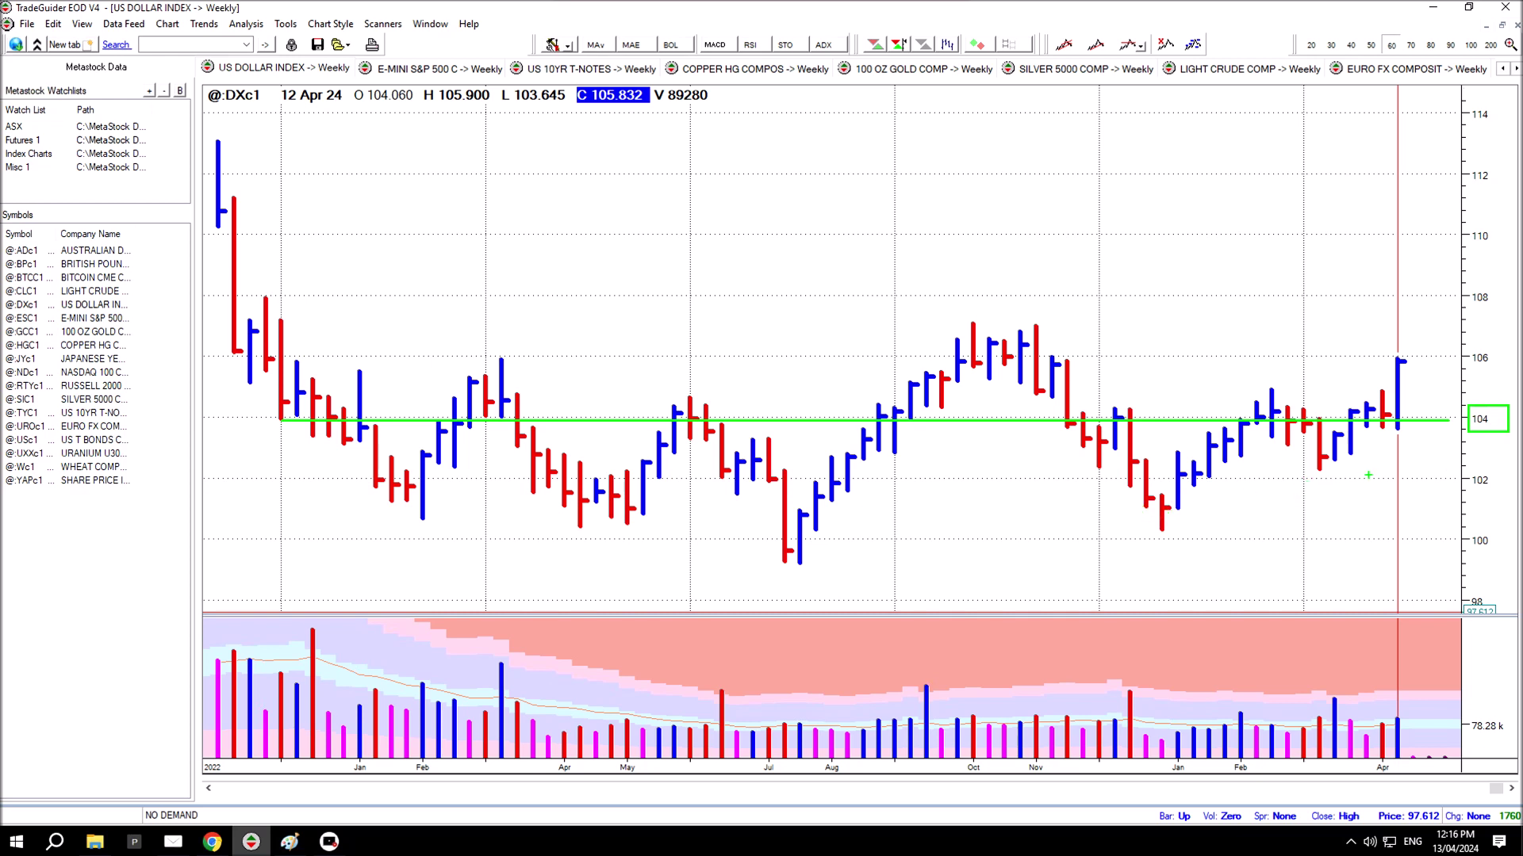
left_click_drag(1411, 410, 1412, 371)
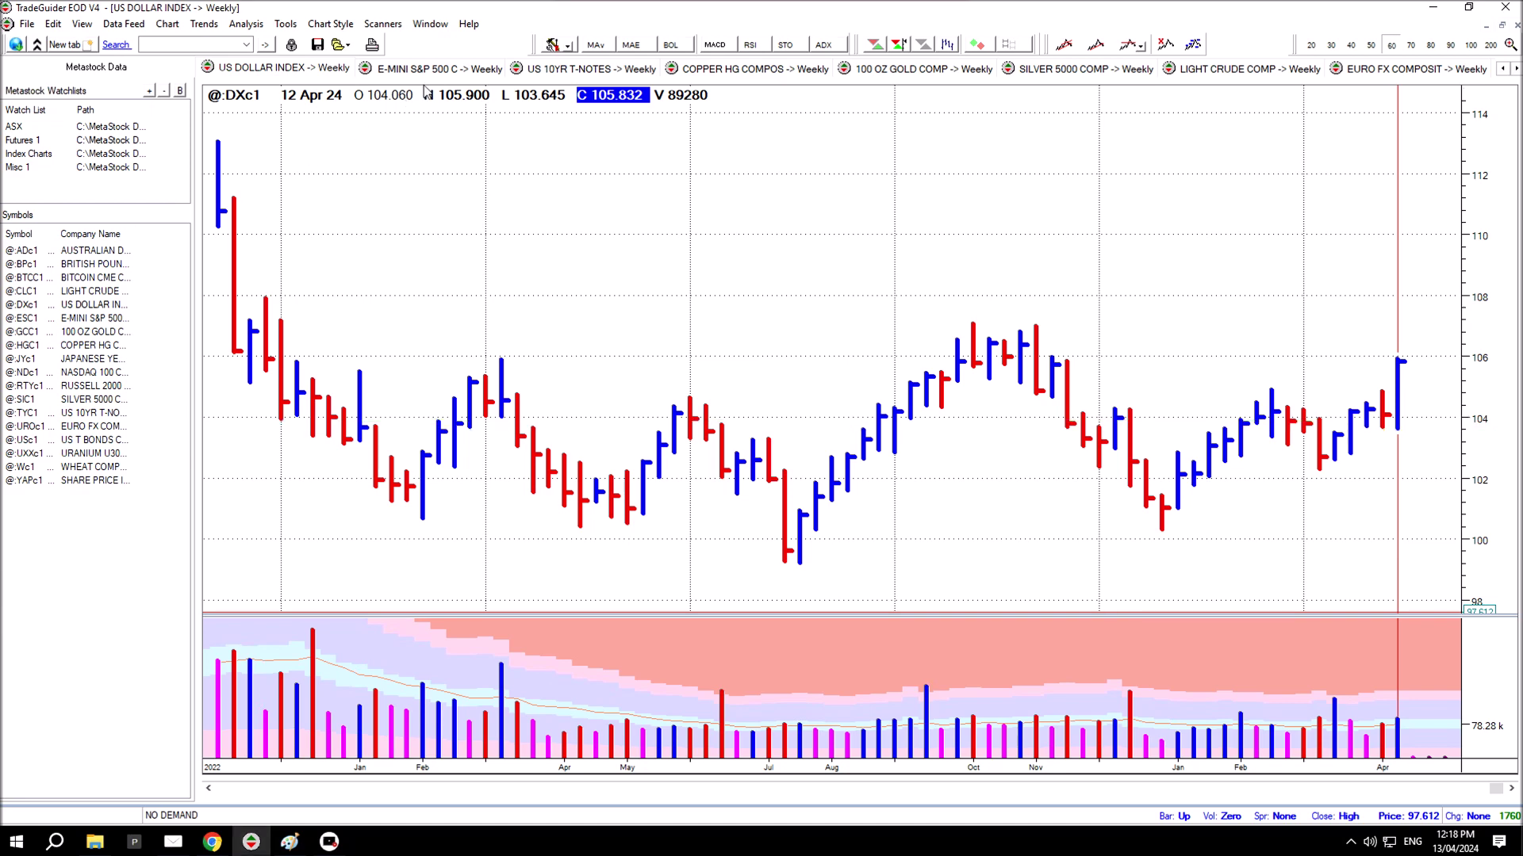
Step: Open the E-Mini S&P 500 weekly chart and annotate its uptrend arrow, the March breakout circle, and horizontal levels near 5160 and 5340
left_click(443, 74)
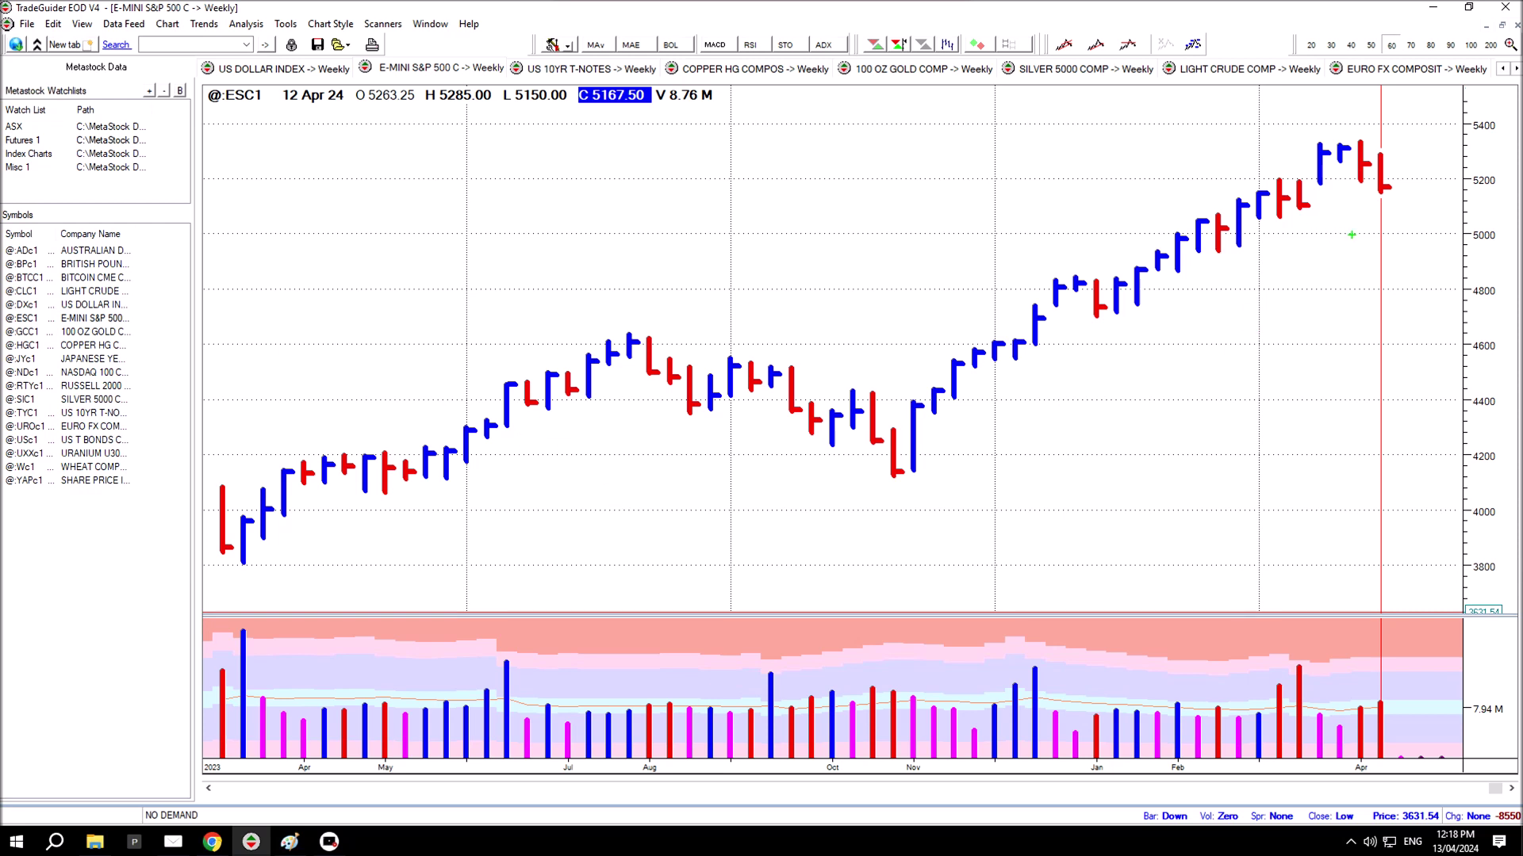
left_click_drag(1331, 206, 1304, 193)
left_click_drag(1238, 267, 948, 445)
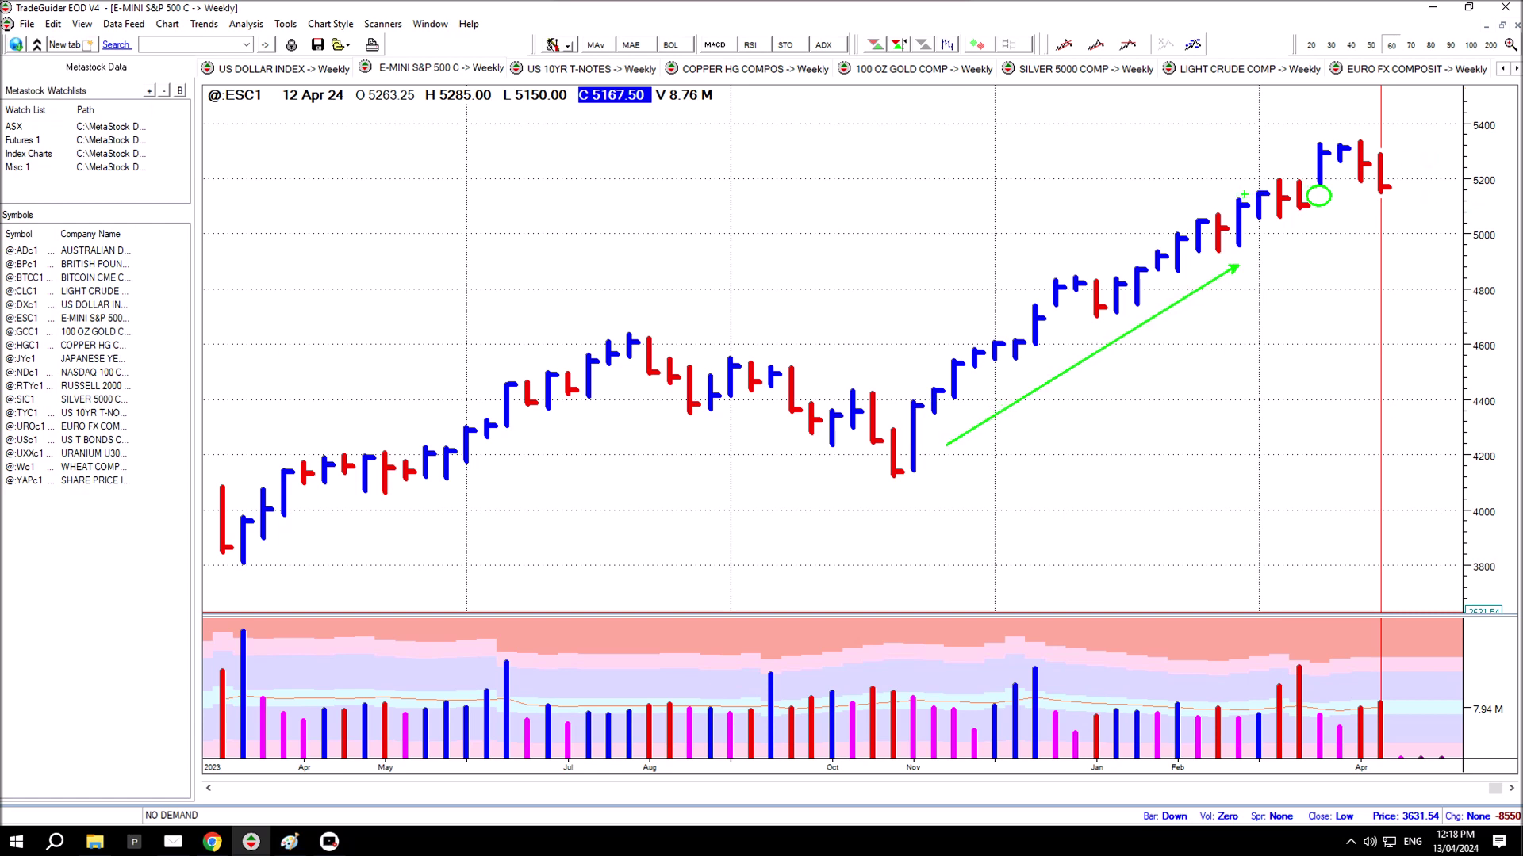
left_click_drag(1253, 192, 1418, 192)
left_click_drag(1313, 147, 1271, 80)
left_click_drag(1318, 142, 1461, 142)
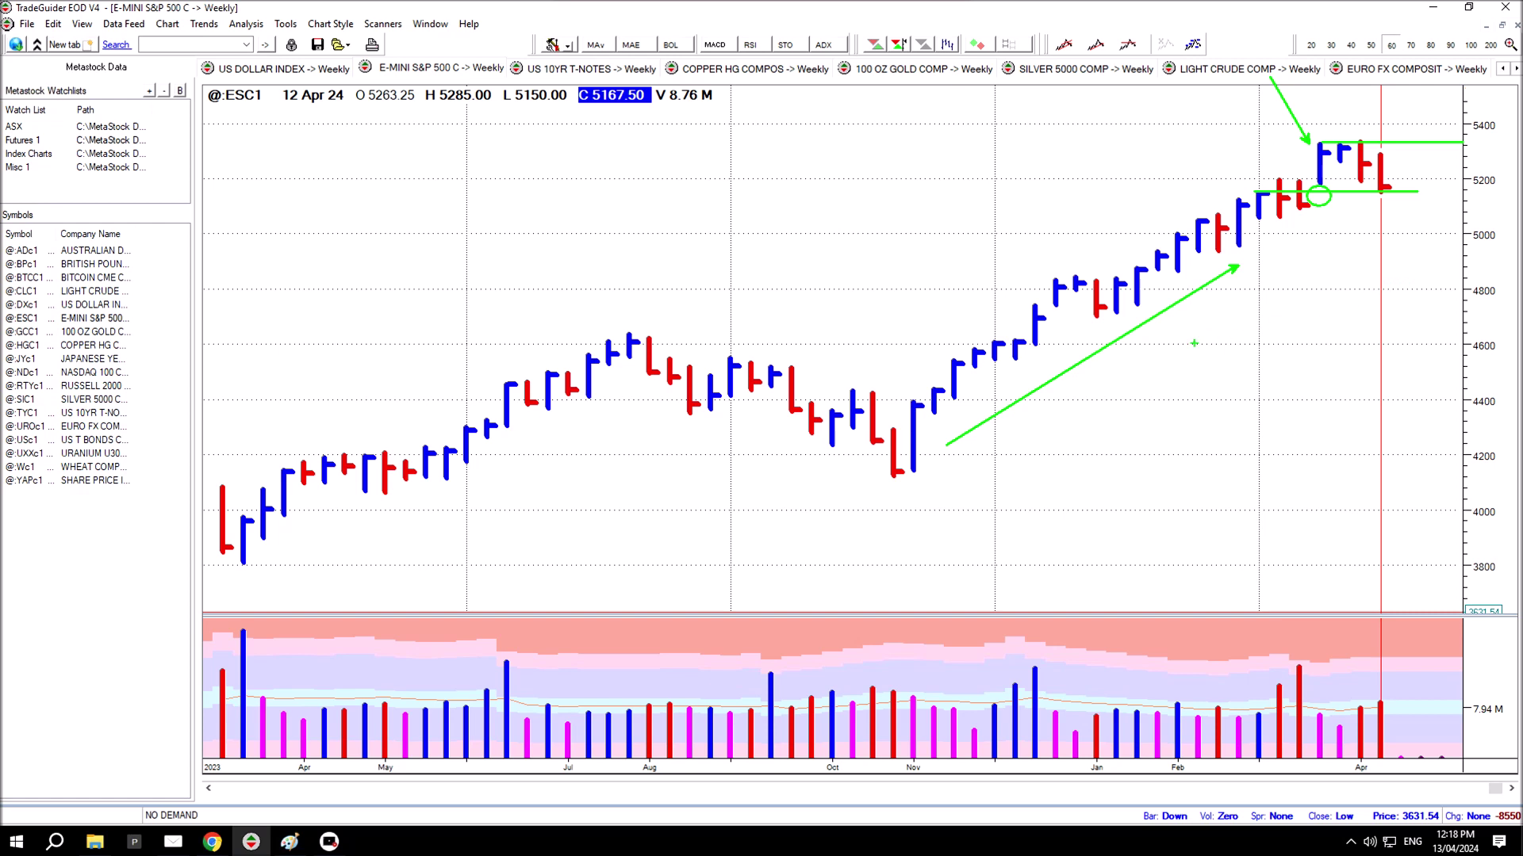
Step: Add a second uptrend arrow, a December breakout level near 4745, and arrows for the November, January and February price moves
left_click_drag(1294, 250, 1060, 397)
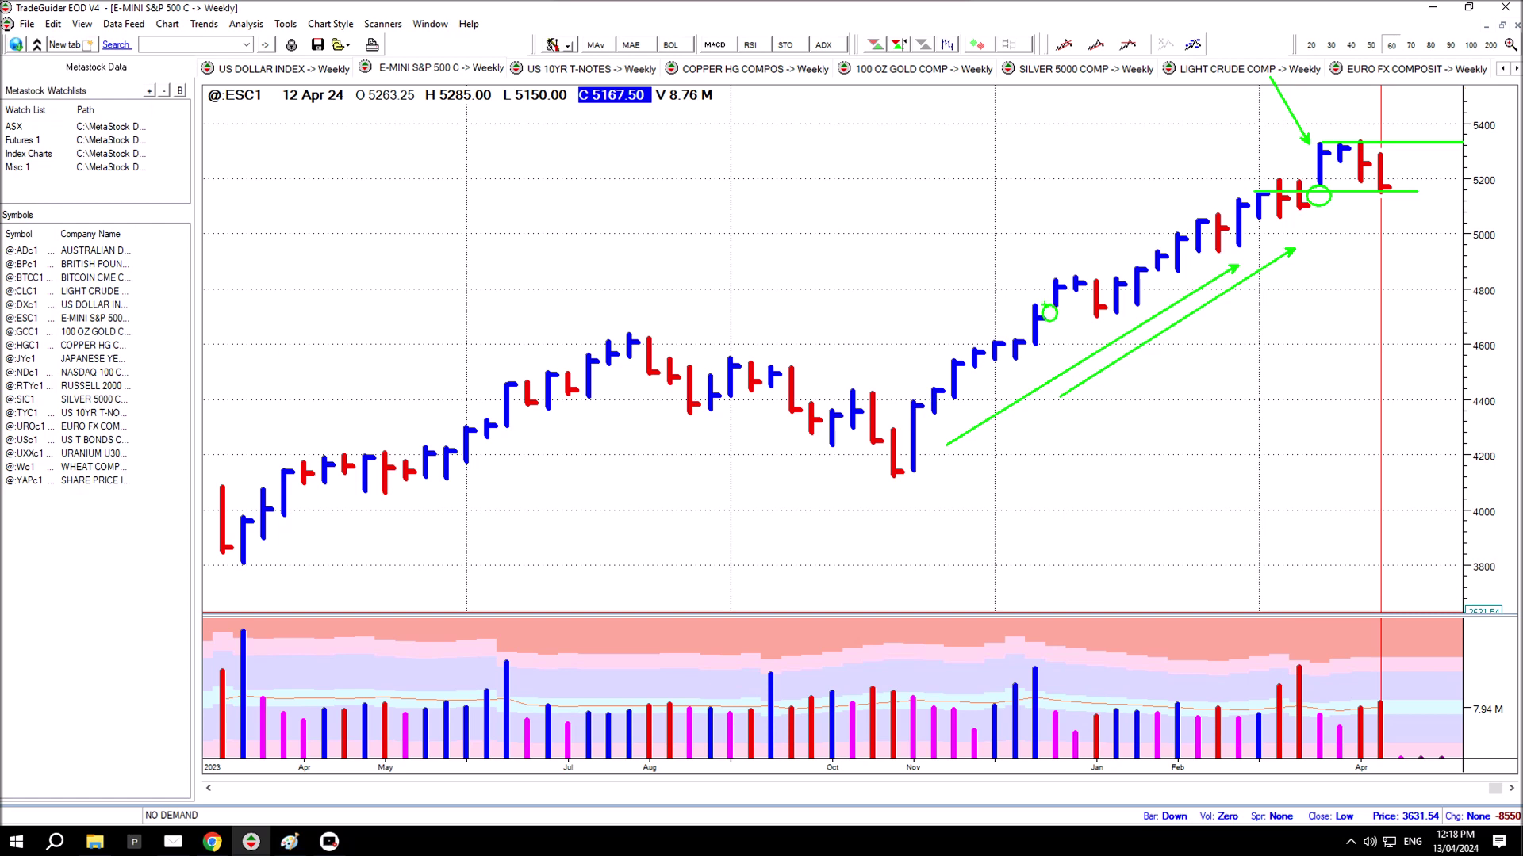
mouse_move(1035, 305)
left_mouse_down()
mouse_move(1165, 305)
mouse_move(1053, 379)
left_mouse_up()
left_click_drag(1204, 256, 1154, 287)
left_click_drag(1035, 354, 912, 437)
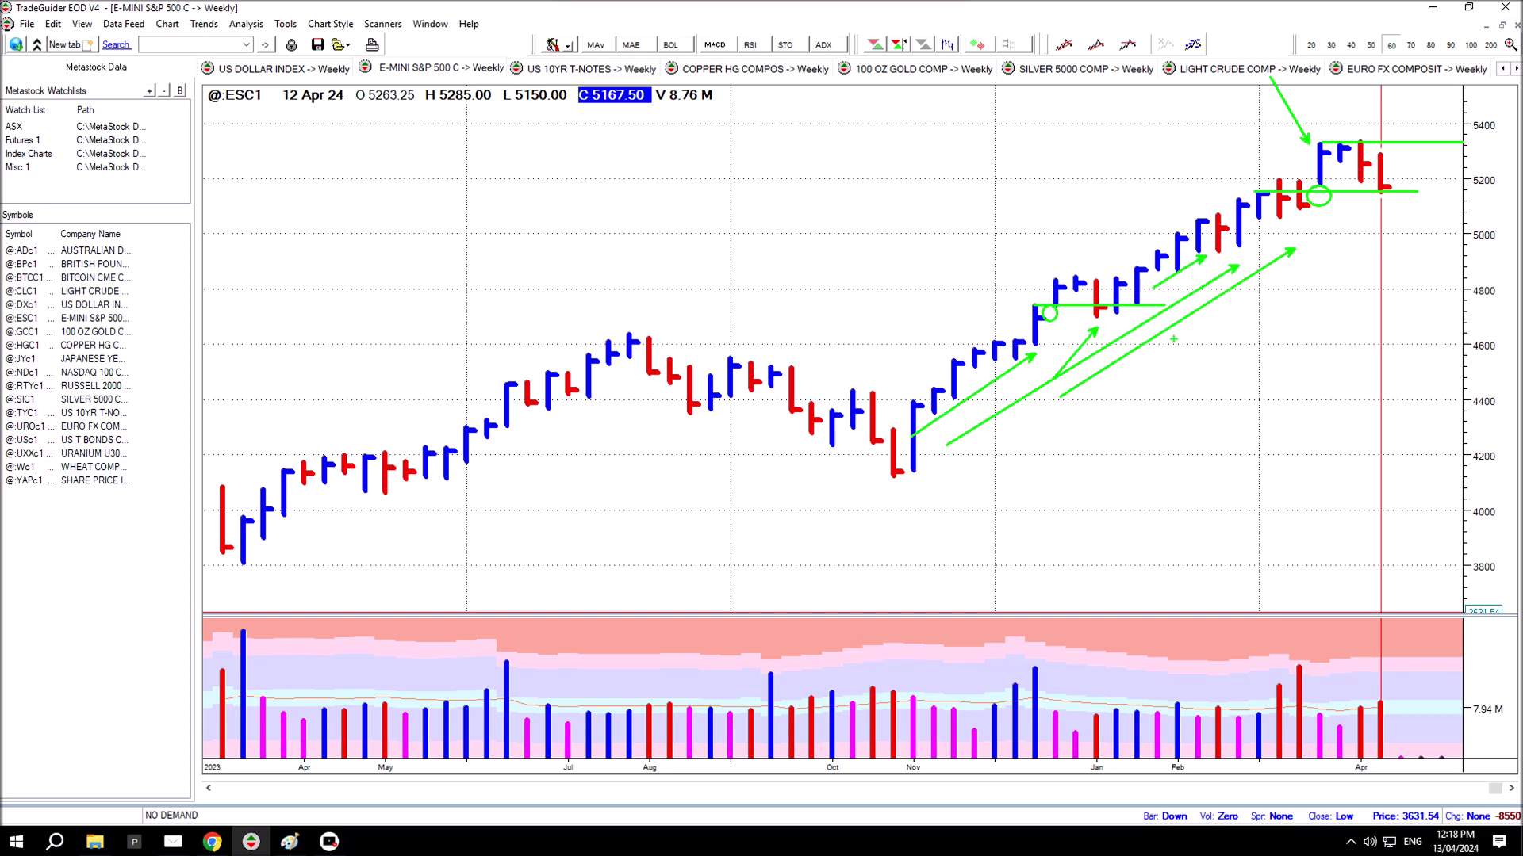
Step: Add arrows to the S&P pullback lows in January and February, the early April high, and the latest bar's low and close
left_click_drag(1109, 325, 1146, 365)
left_click_drag(1230, 255, 1259, 319)
left_click_drag(1384, 106, 1361, 141)
left_click_drag(1401, 201, 1435, 244)
left_click_drag(1425, 191, 1522, 190)
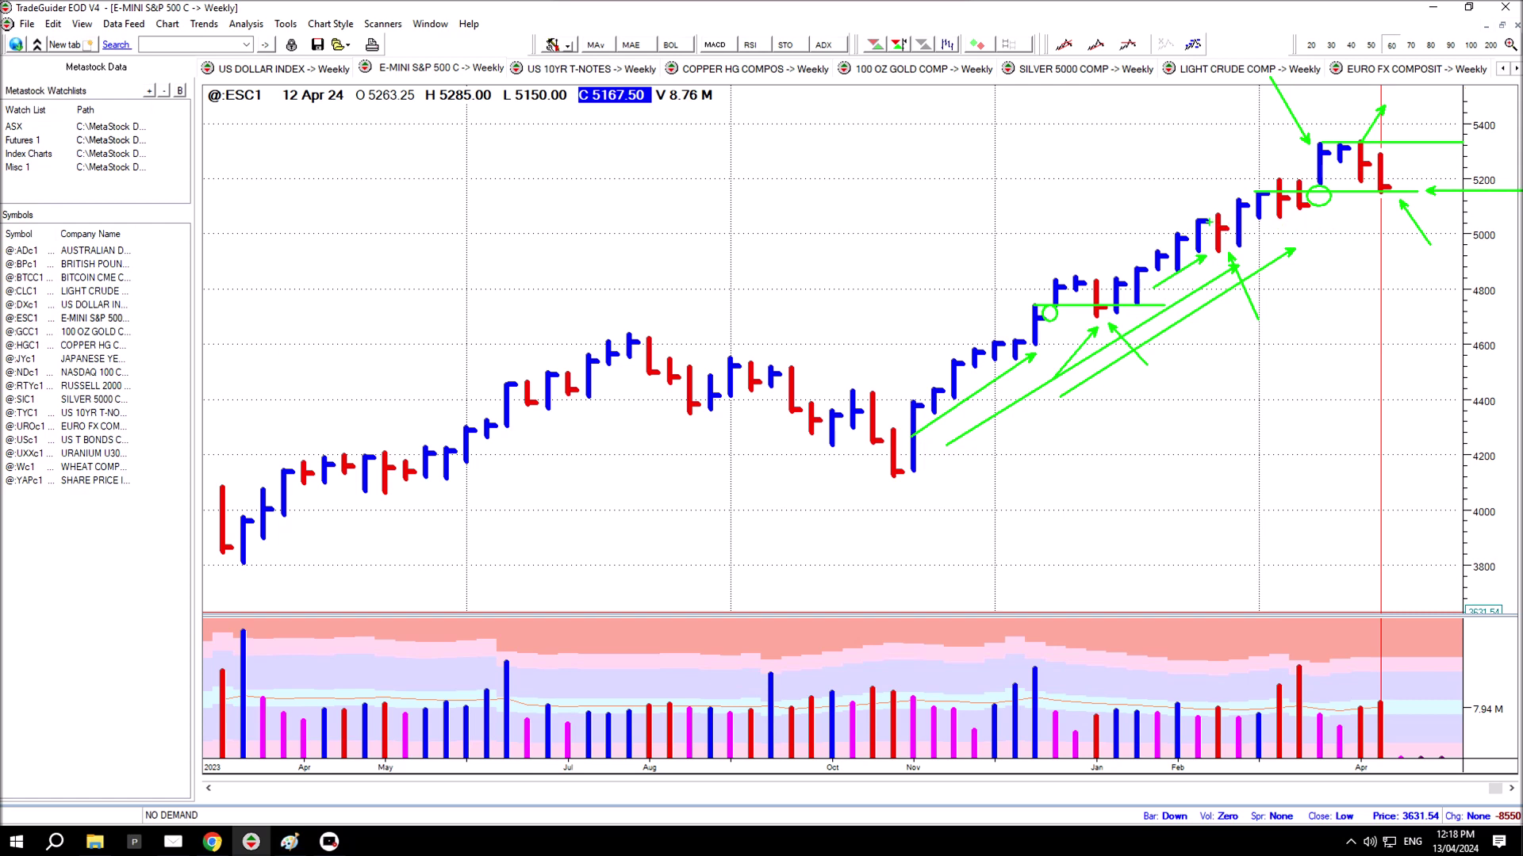
Step: Draw a horizontal level near 5060 on the S&P chart and mark the latest volume bar and the last two bars' price area
mouse_move(1198, 218)
left_mouse_down()
mouse_move(1364, 218)
mouse_move(1327, 218)
left_mouse_up()
left_click_drag(1392, 692, 1448, 644)
left_click_drag(1380, 181, 1419, 177)
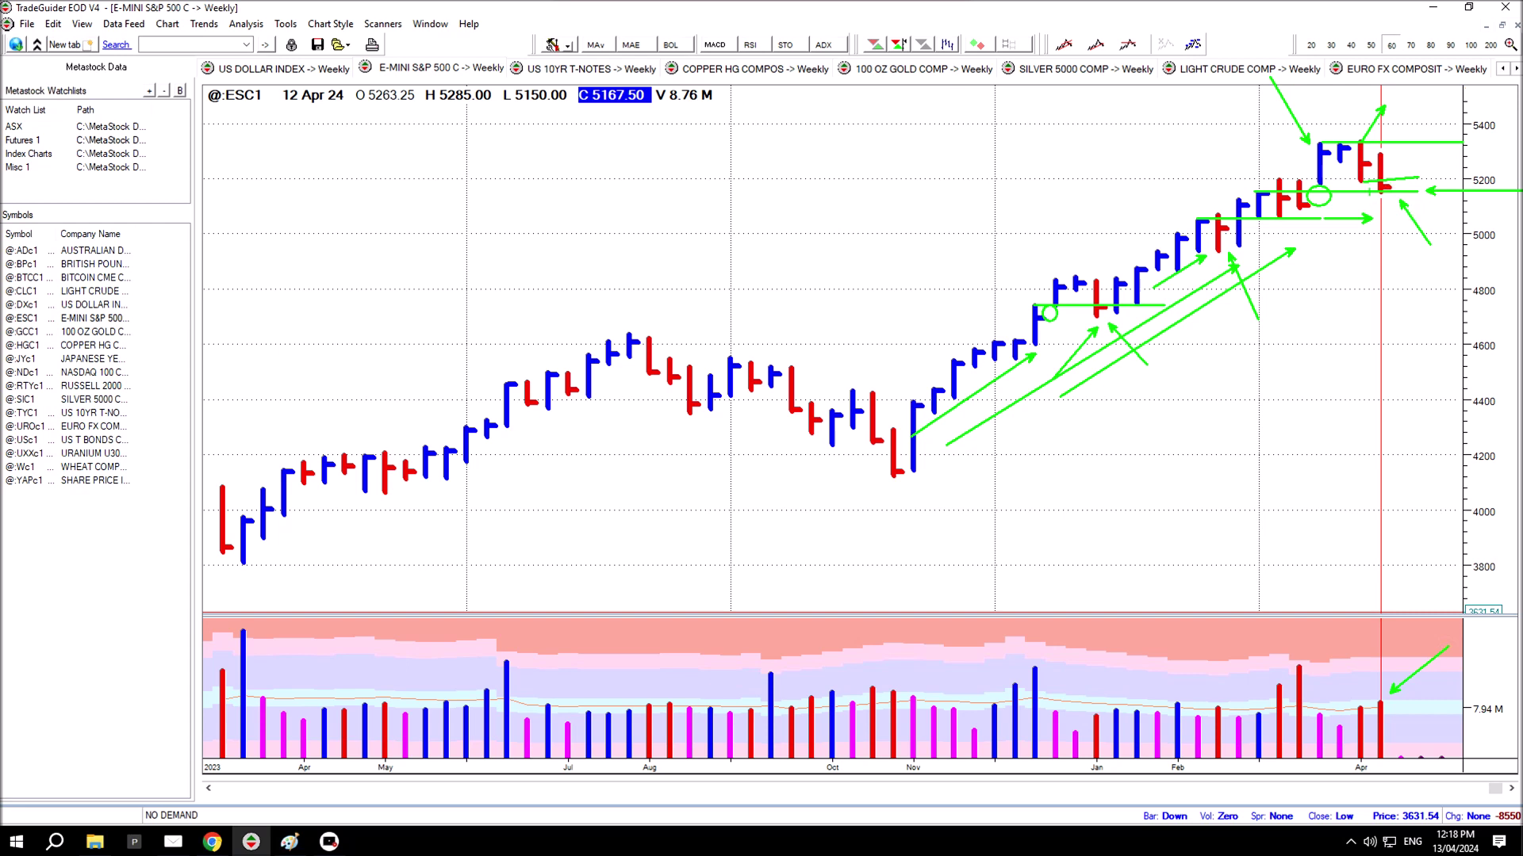
left_click_drag(1356, 184, 1342, 219)
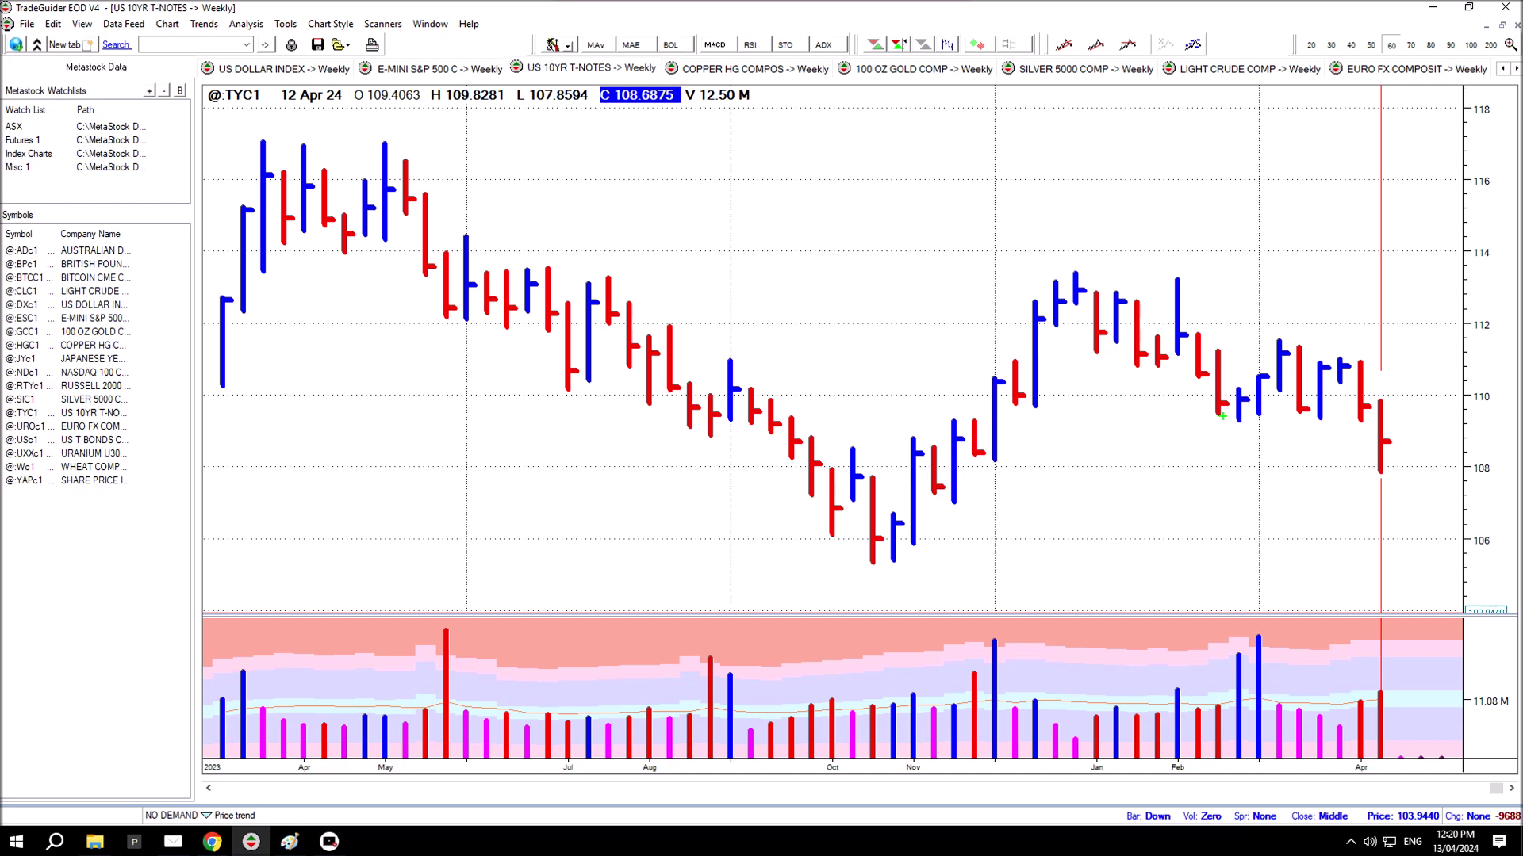
Step: On the US 10YR T-Notes chart, draw a support line near 109.4 and mark the downward break, latest close, volume bar and bar low
left_click_drag(1223, 416, 1453, 415)
left_click_drag(1357, 475, 1355, 427)
left_click_drag(1402, 442, 1448, 442)
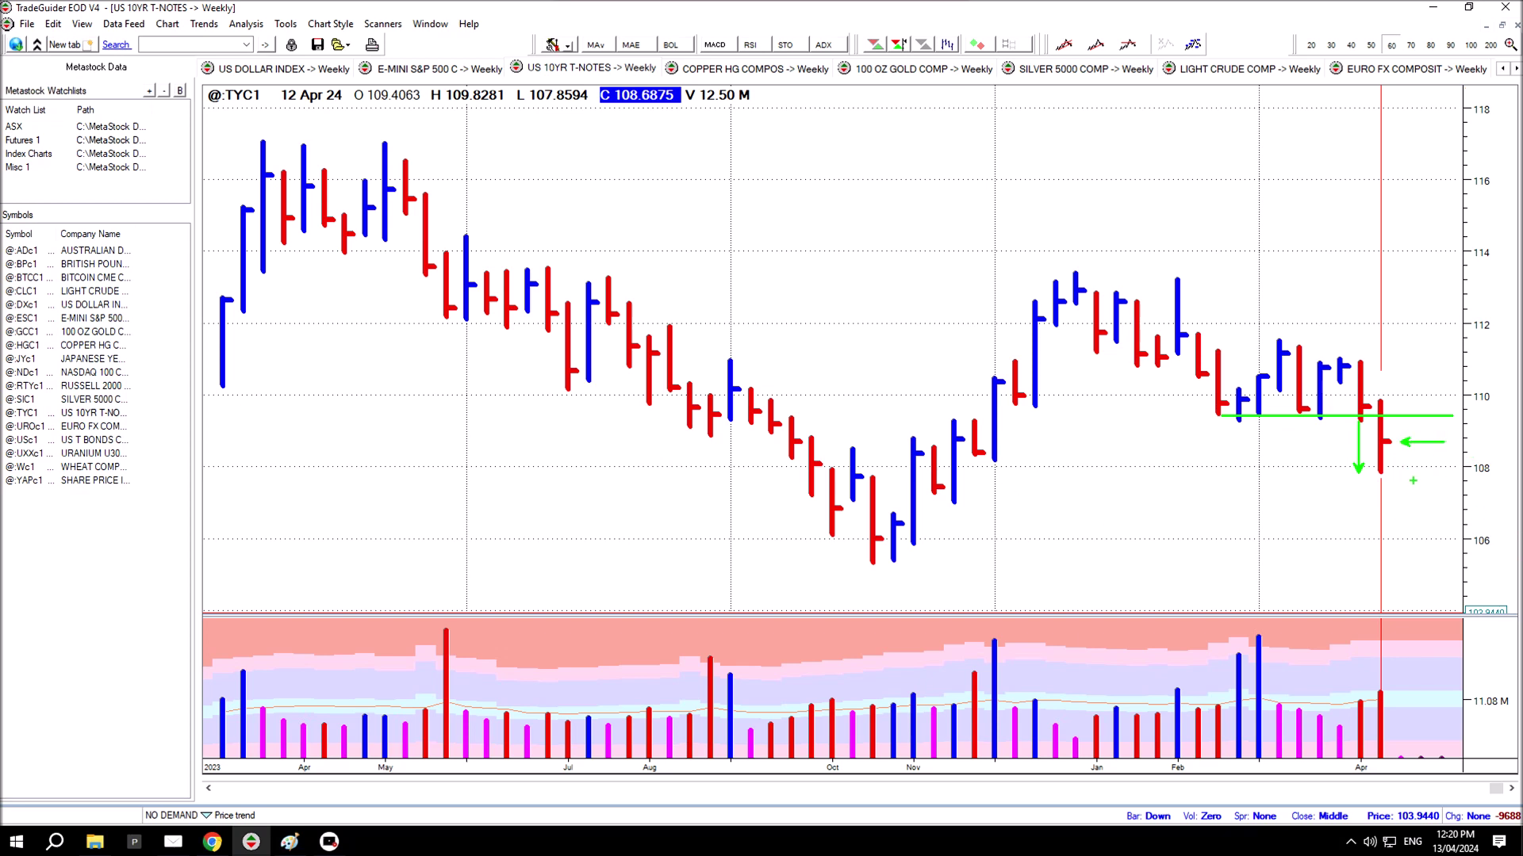
left_click_drag(1402, 680, 1459, 635)
mouse_move(1366, 443)
left_mouse_down()
mouse_move(1391, 452)
mouse_move(1395, 479)
left_mouse_up()
left_click_drag(1393, 485, 1416, 545)
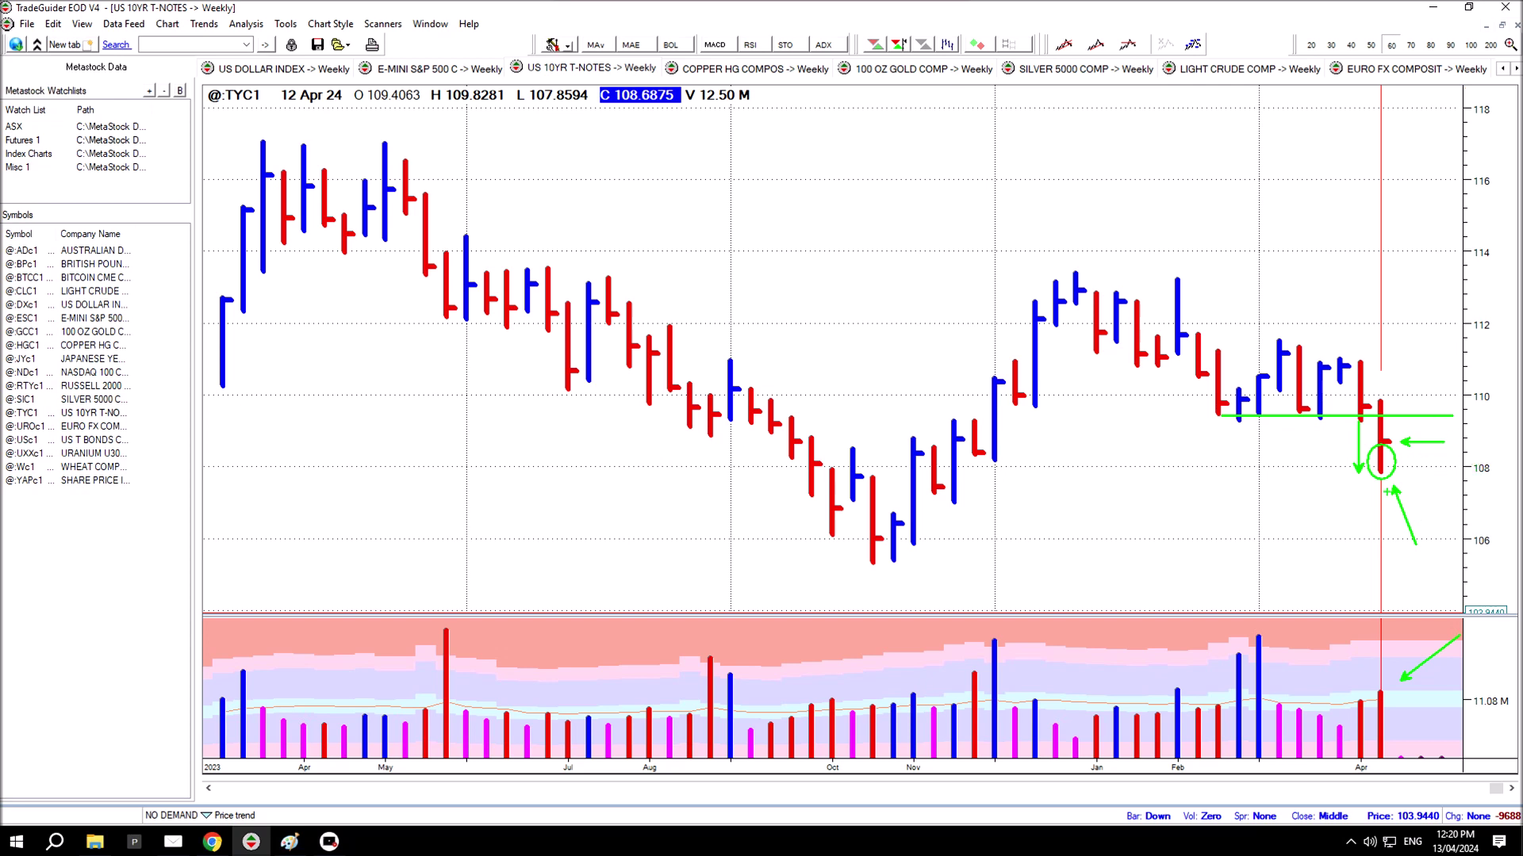
Step: Add more arrows around the latest T-Notes bar's low and range and a marker at its volume bar, finishing with the annotations cleared
left_click_drag(1404, 486, 1424, 534)
mouse_move(1407, 417)
left_mouse_down()
mouse_move(1389, 445)
mouse_move(1405, 463)
left_mouse_up()
left_click_drag(1364, 481, 1314, 505)
left_click_drag(1404, 441, 1401, 499)
left_click_drag(1391, 687, 1475, 687)
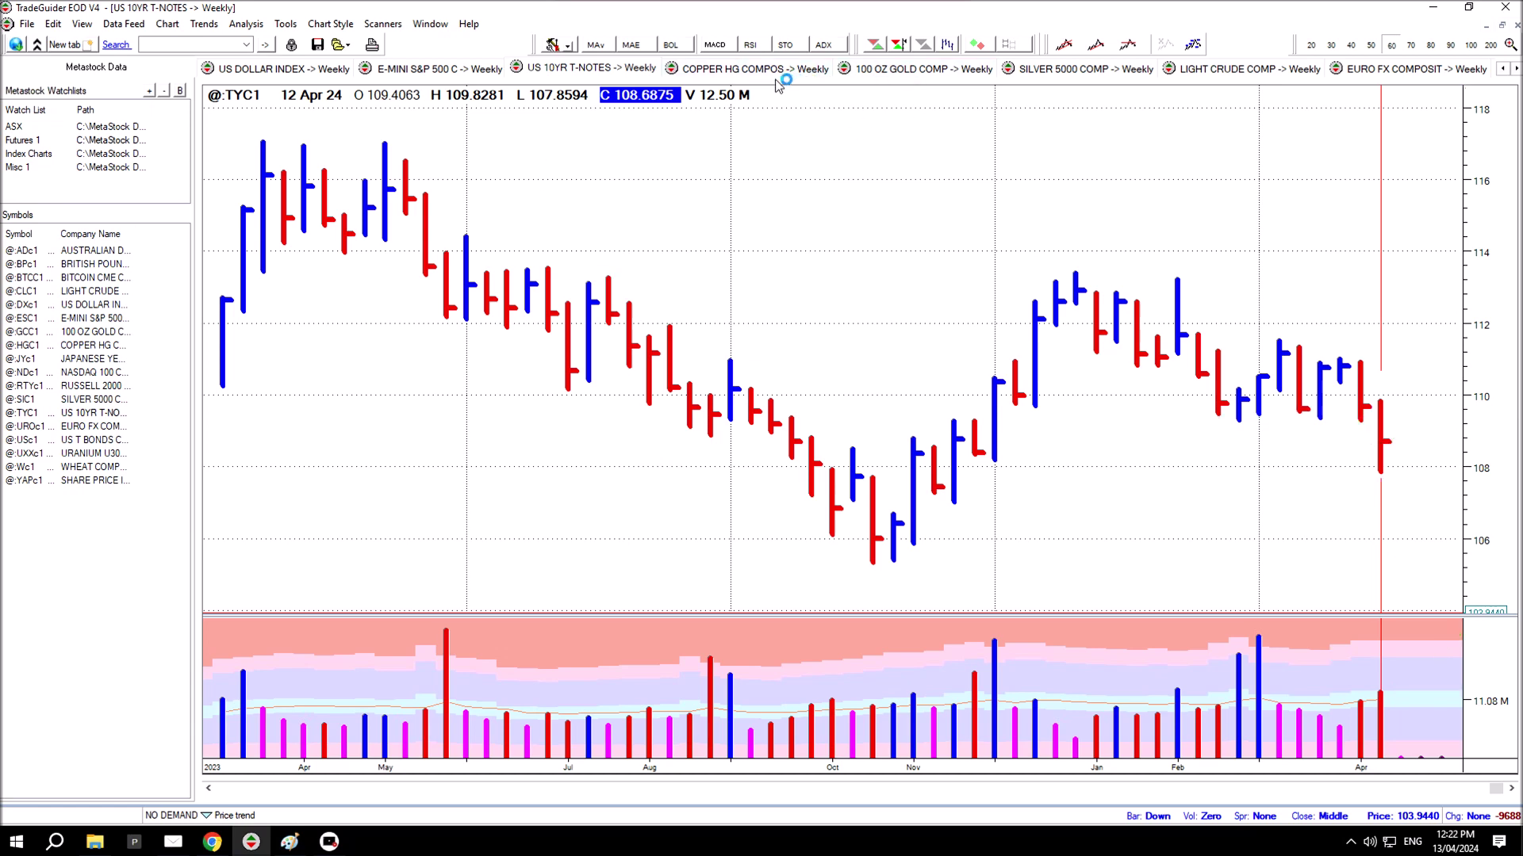
Step: Open the Copper weekly chart, draw horizontal levels near 3.68, 3.92, 3.95 and 4.21, and box the October–November lows below 3.68
left_click(781, 69)
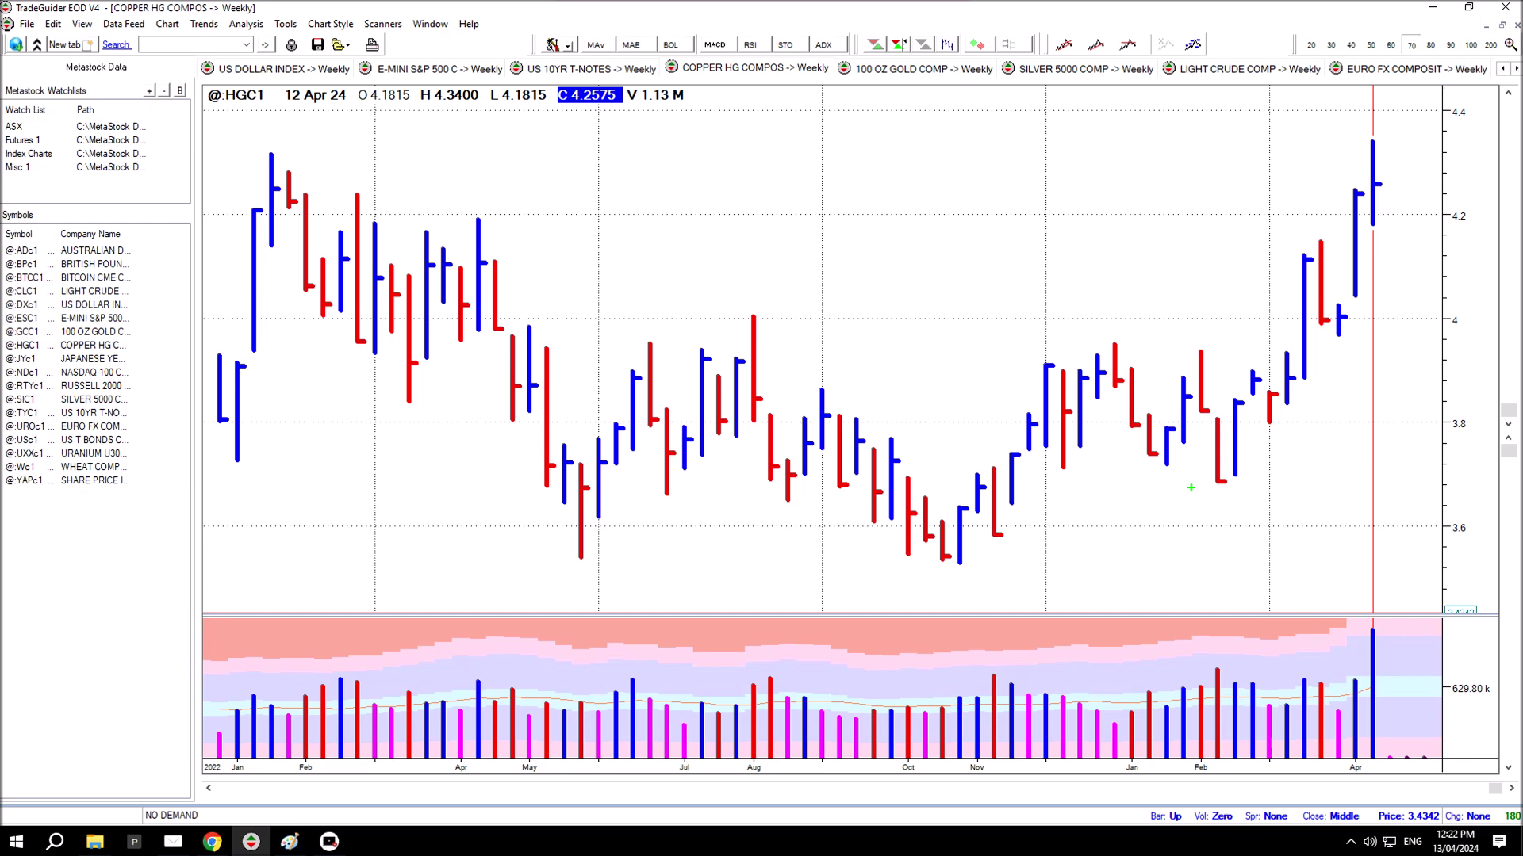
left_click_drag(548, 487, 1115, 487)
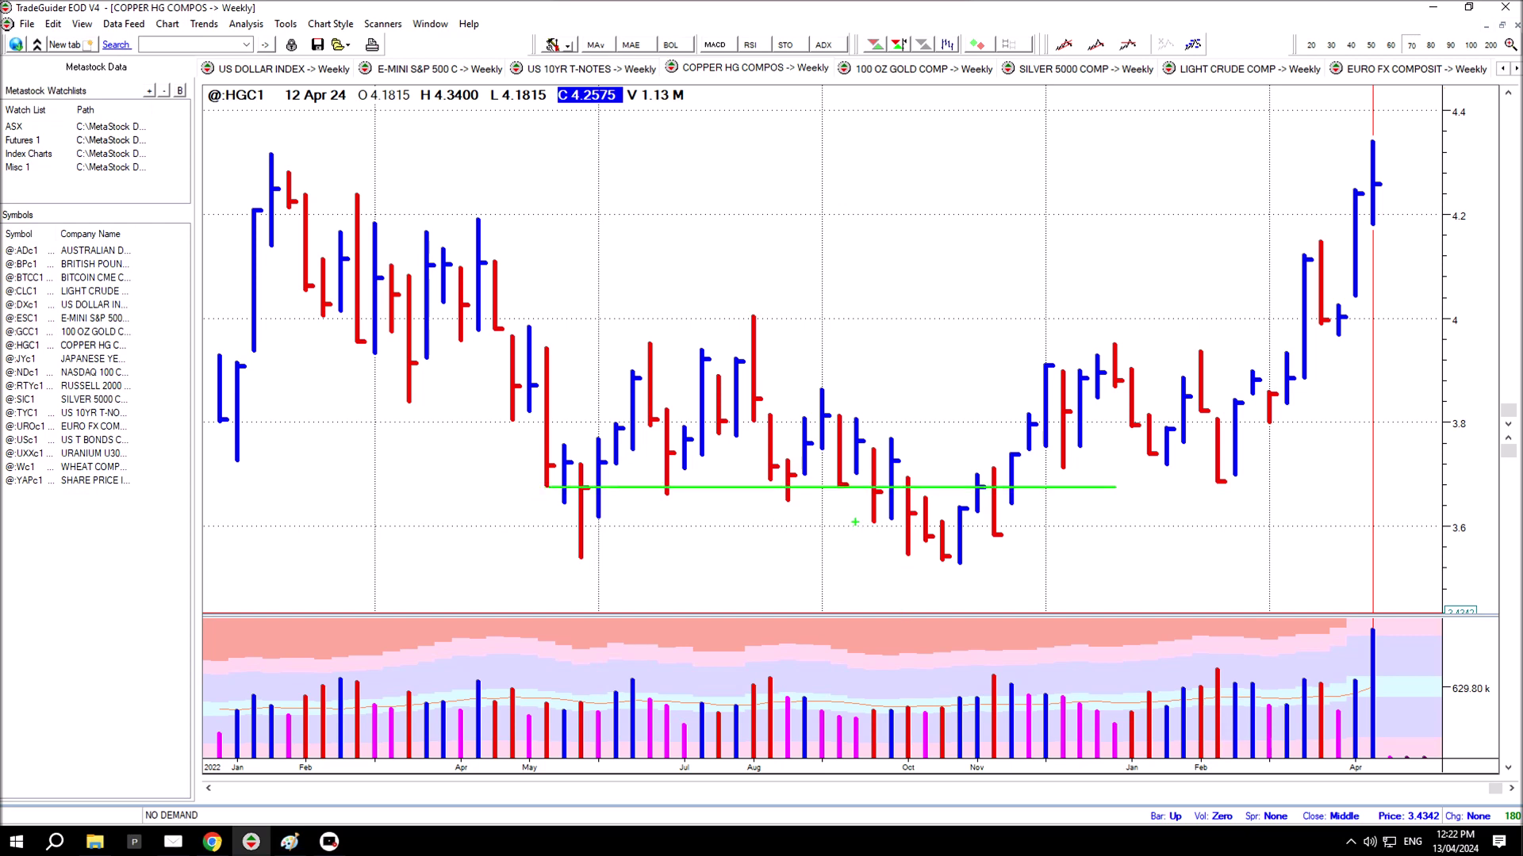
left_click_drag(856, 488, 1041, 573)
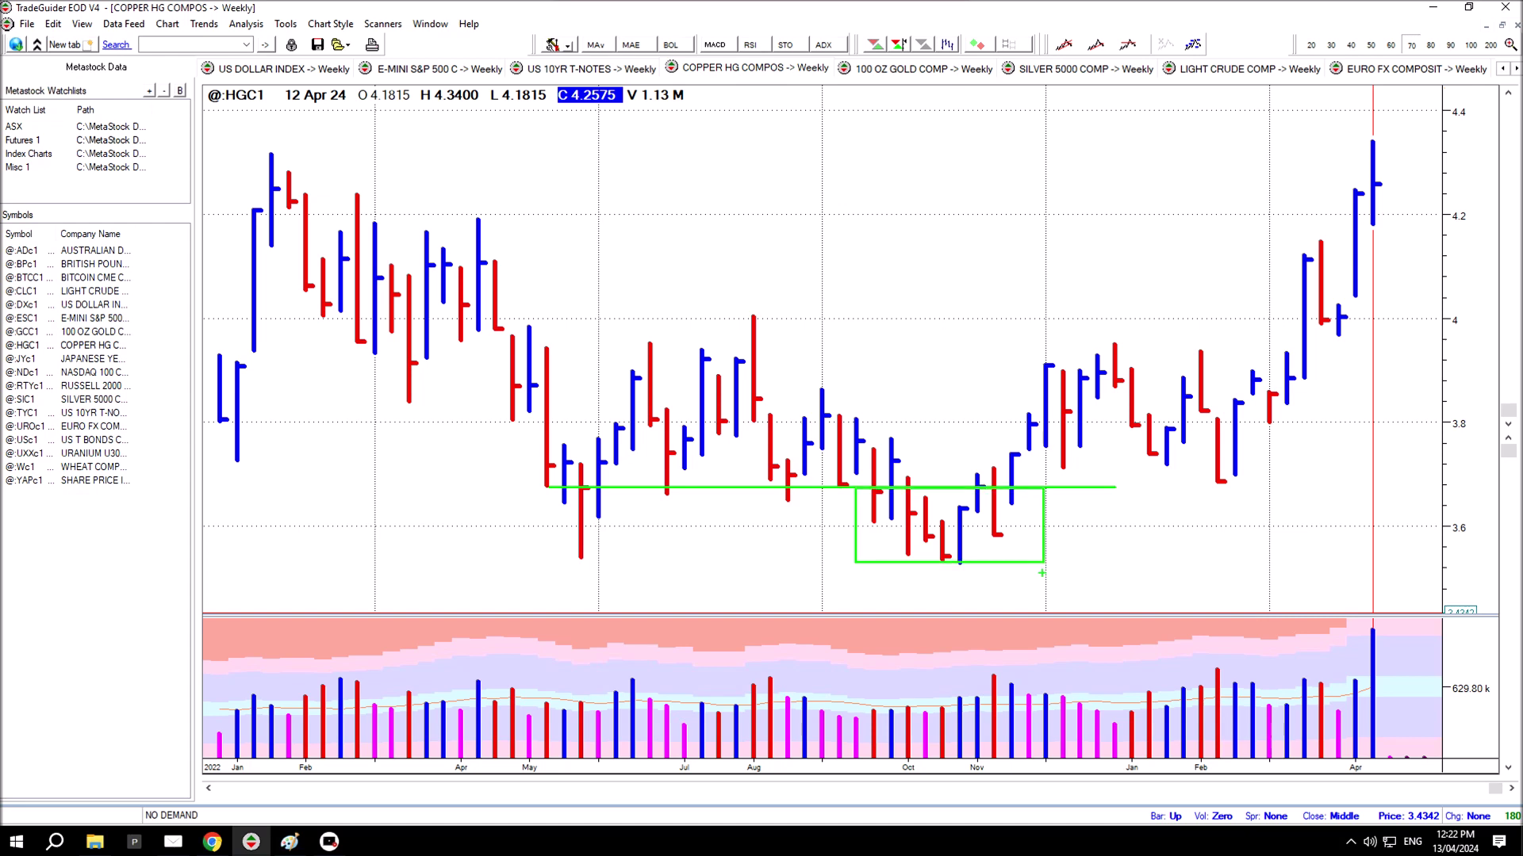
left_click_drag(372, 342, 1459, 342)
left_click_drag(409, 361, 1472, 360)
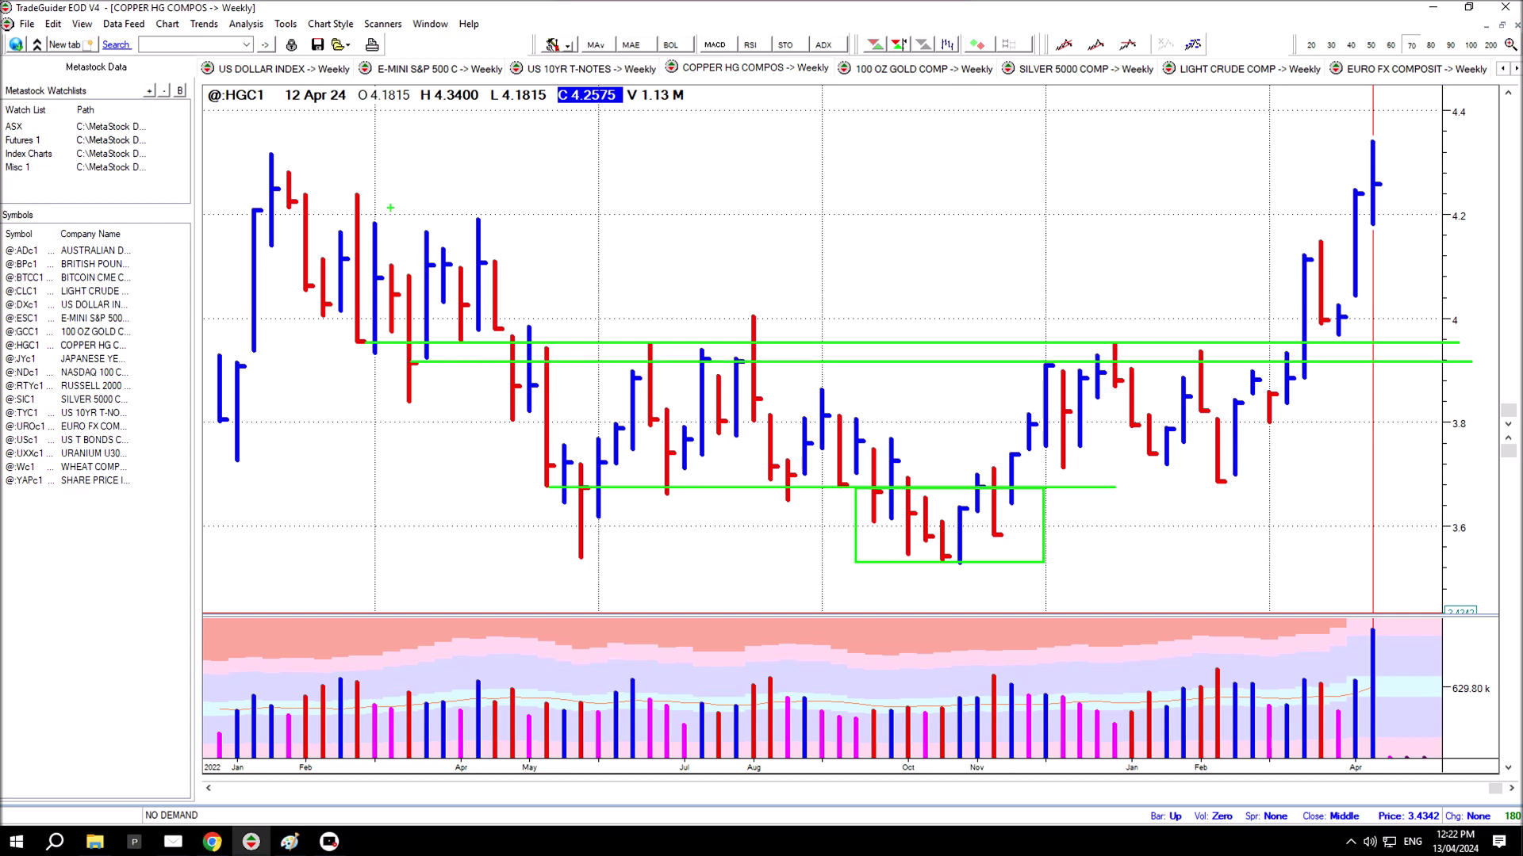
left_click_drag(256, 209, 720, 209)
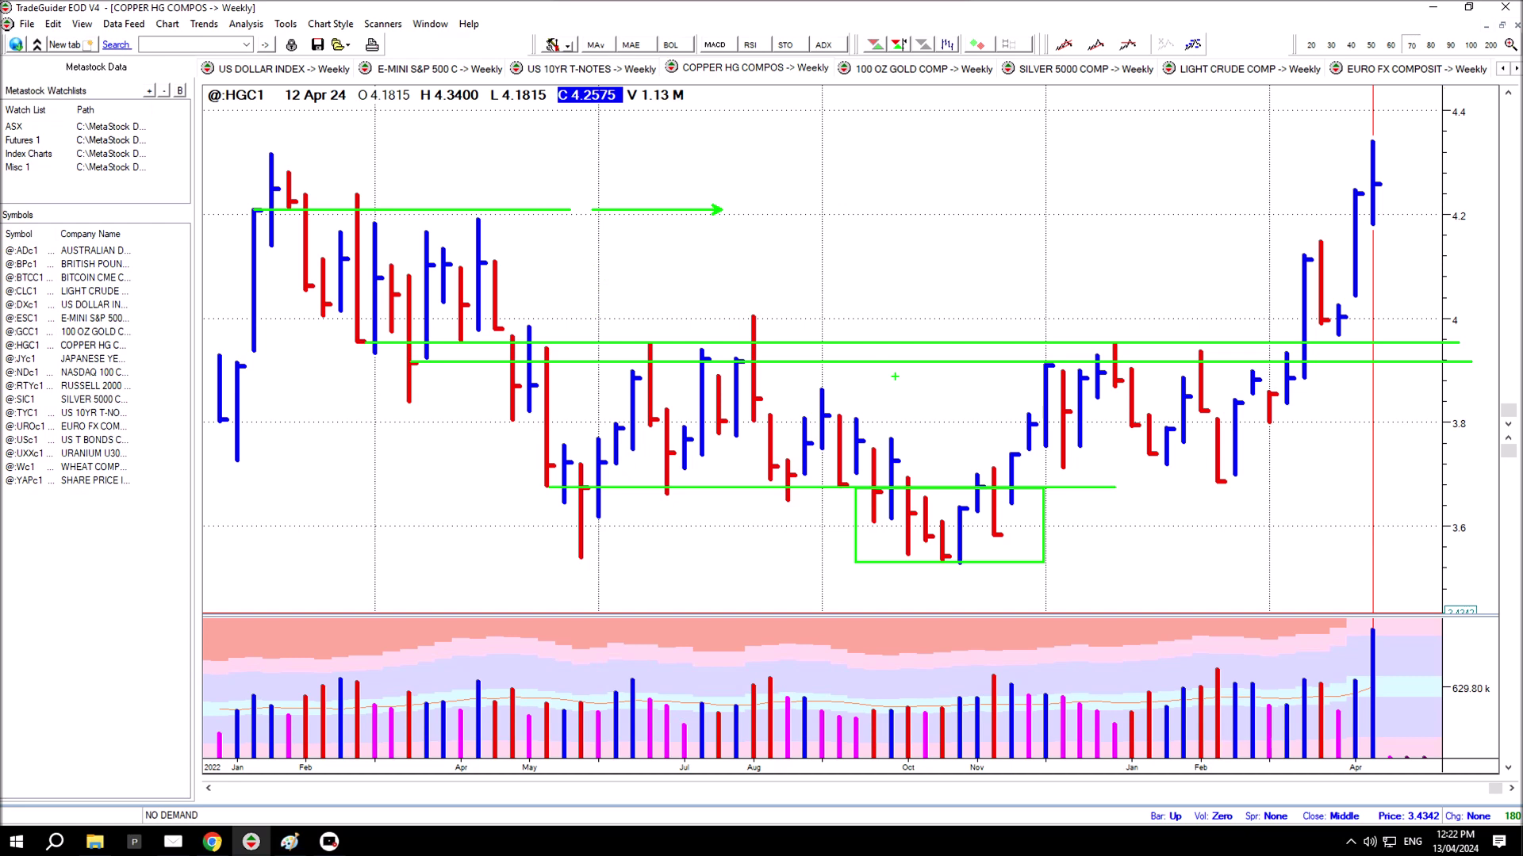
Step: Mark Copper's March rally bar, box the following pullback between about 3.95 and 4.13, add directional arrows, and circle the latest bar's upper range
left_click_drag(1211, 188, 1294, 266)
left_click_drag(1301, 248, 1382, 342)
left_click_drag(1339, 259, 1339, 199)
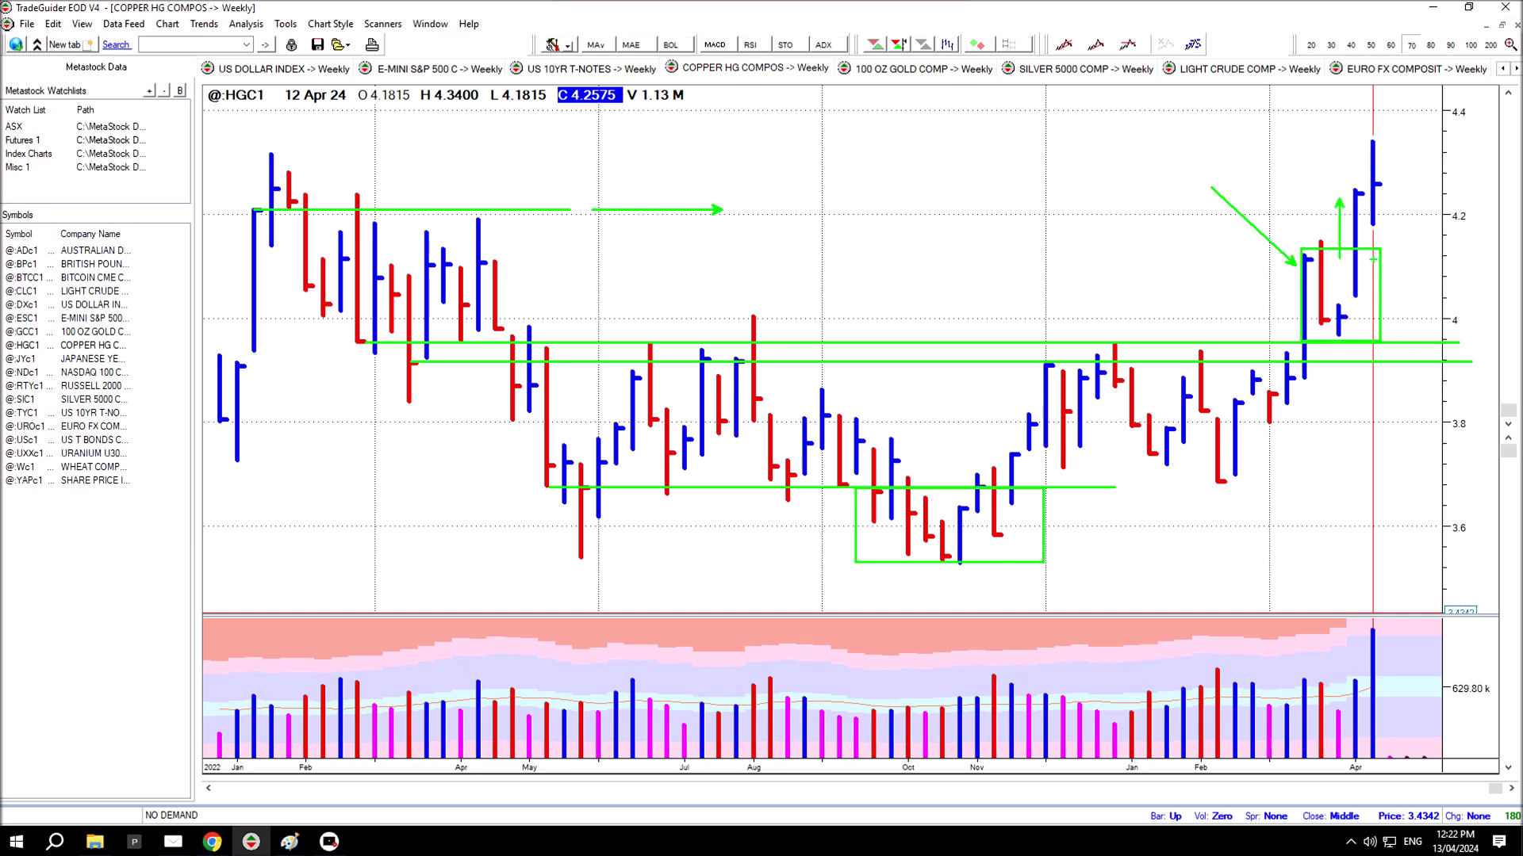
left_click_drag(1352, 186, 1372, 226)
left_click_drag(1388, 143, 1388, 230)
left_click_drag(1407, 182, 1327, 121)
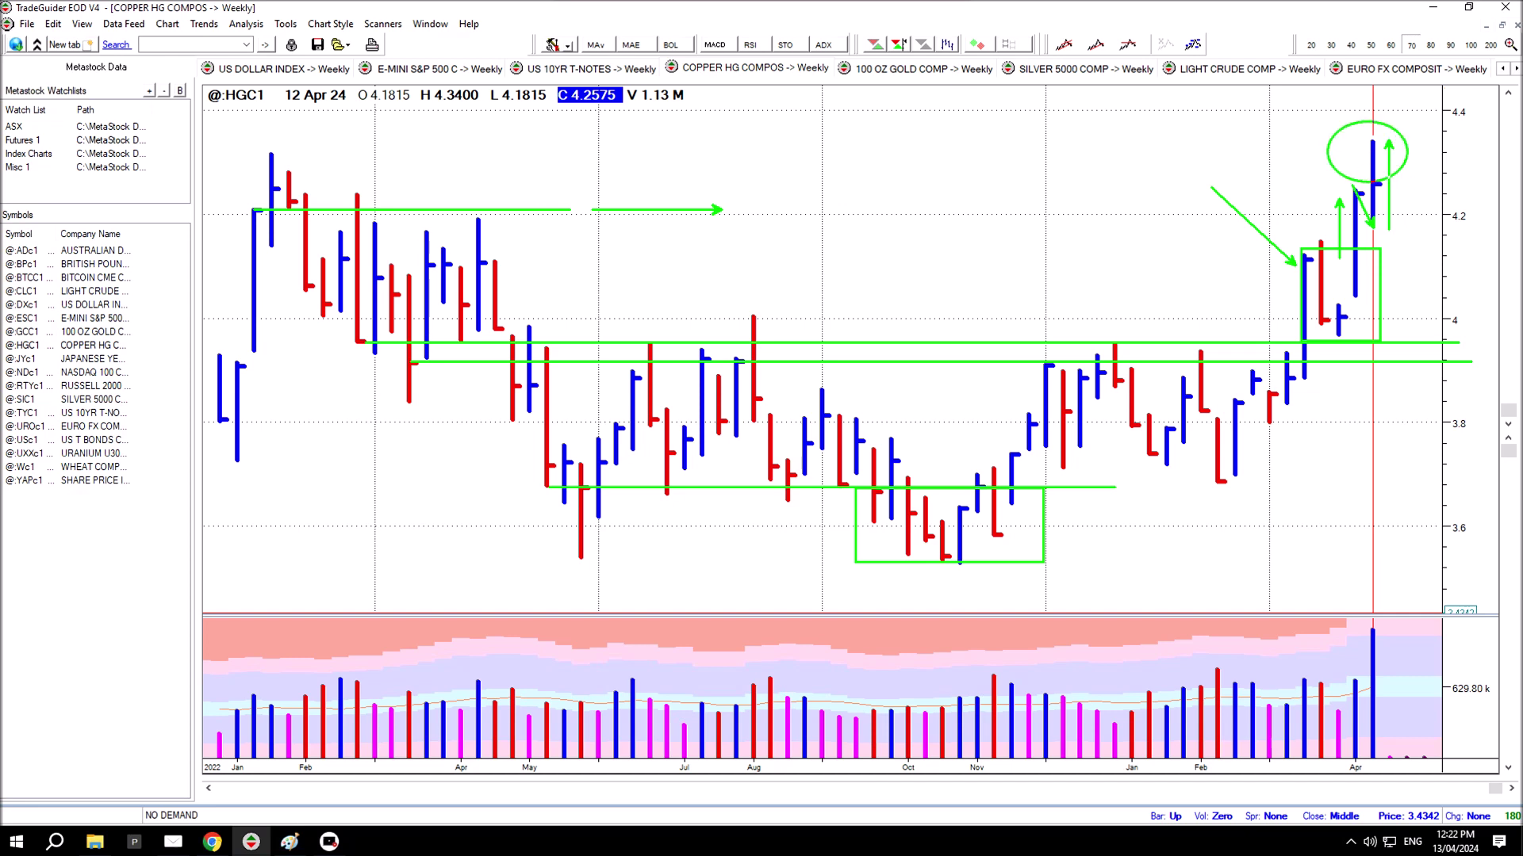
Step: Point arrows at the latest Copper bar's close and its volume bar, and clear all annotations from the chart
mouse_move(1402, 185)
left_mouse_down()
mouse_move(1400, 139)
mouse_move(1506, 184)
left_mouse_up()
left_click_drag(1378, 617, 1450, 504)
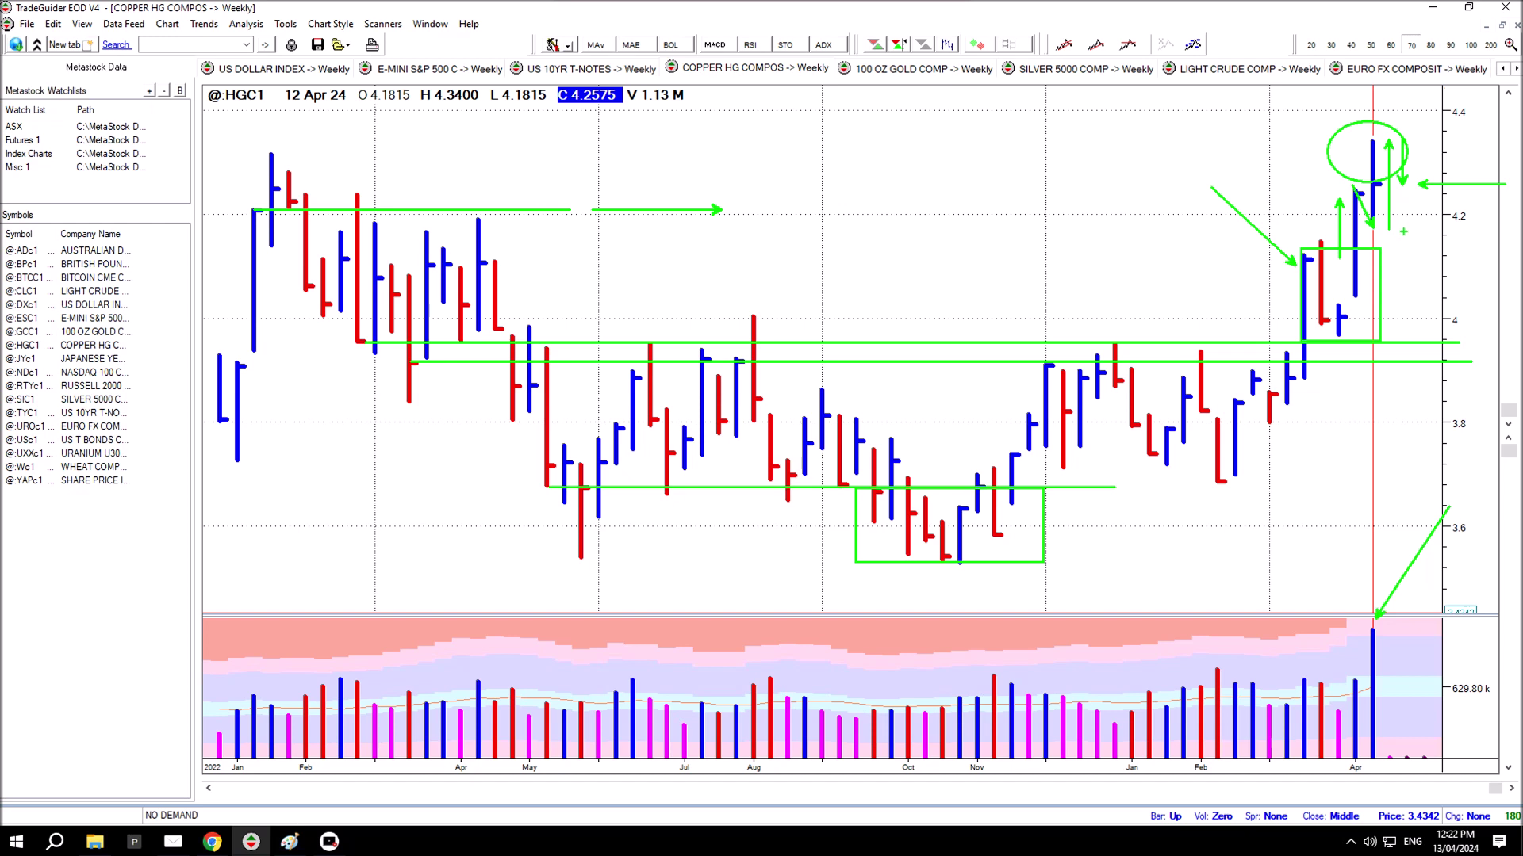
key("Escape")
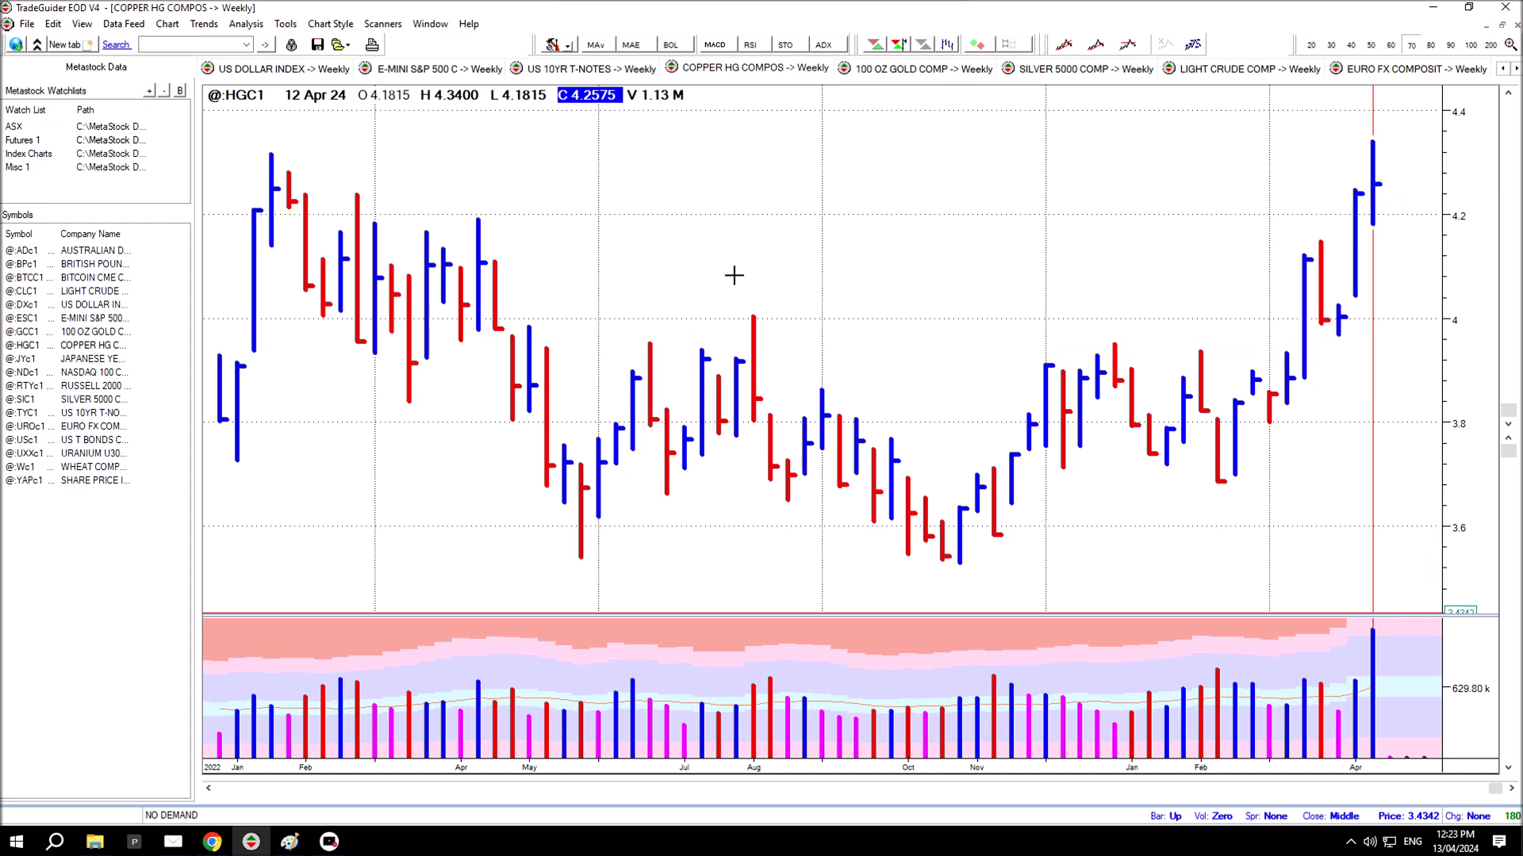
Step: Open the Gold weekly chart and annotate the boxed October low, a level near 1995, the December breakout and spike high, and a descending trendline
left_click(920, 69)
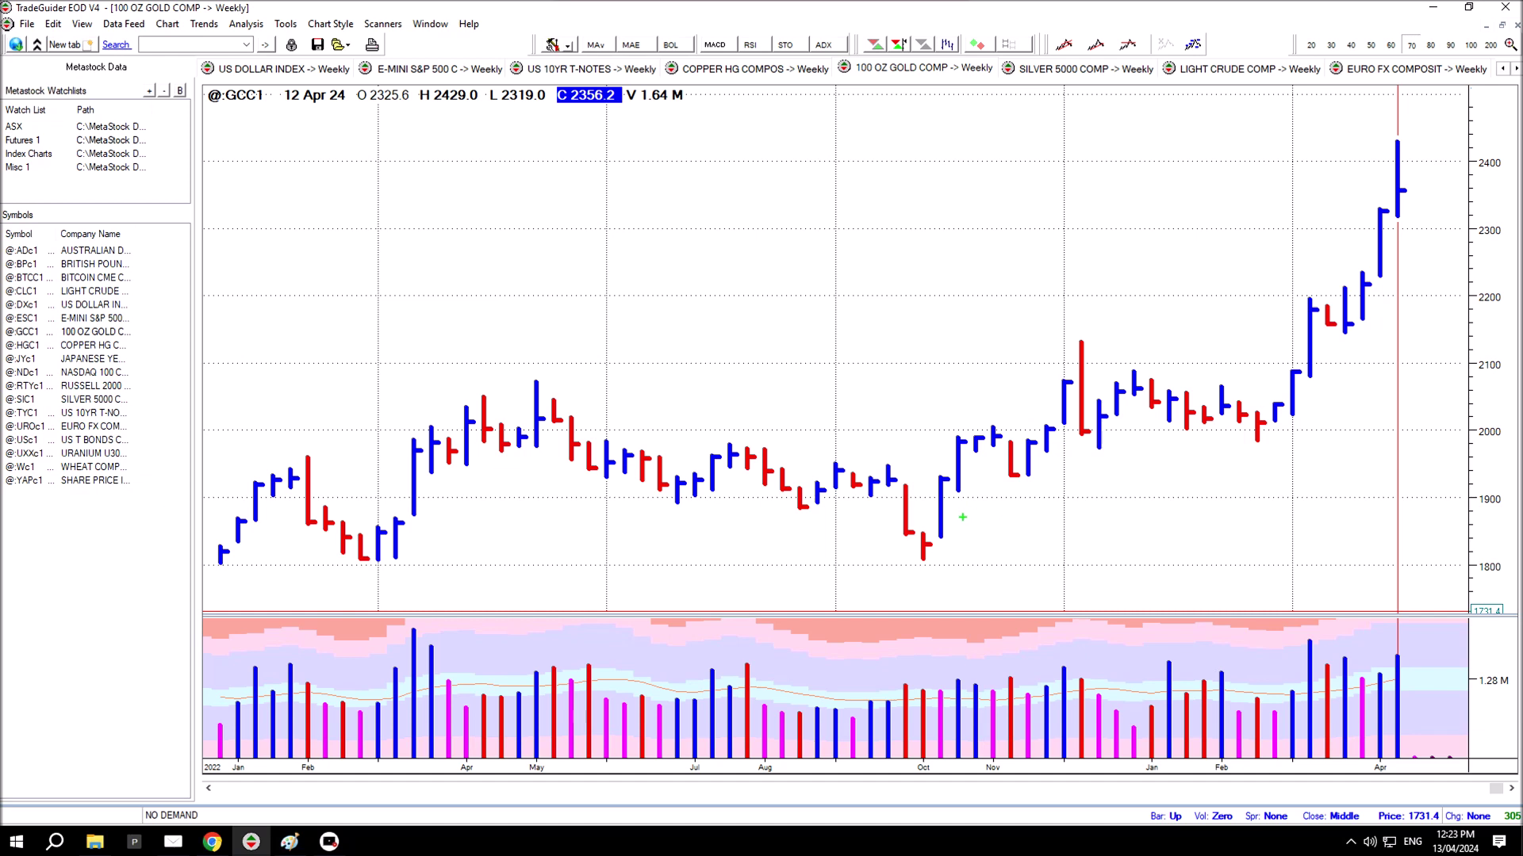
mouse_move(890, 477)
left_mouse_down()
mouse_move(951, 483)
mouse_move(959, 567)
mouse_move(911, 645)
left_mouse_up()
left_click_drag(955, 435, 1358, 435)
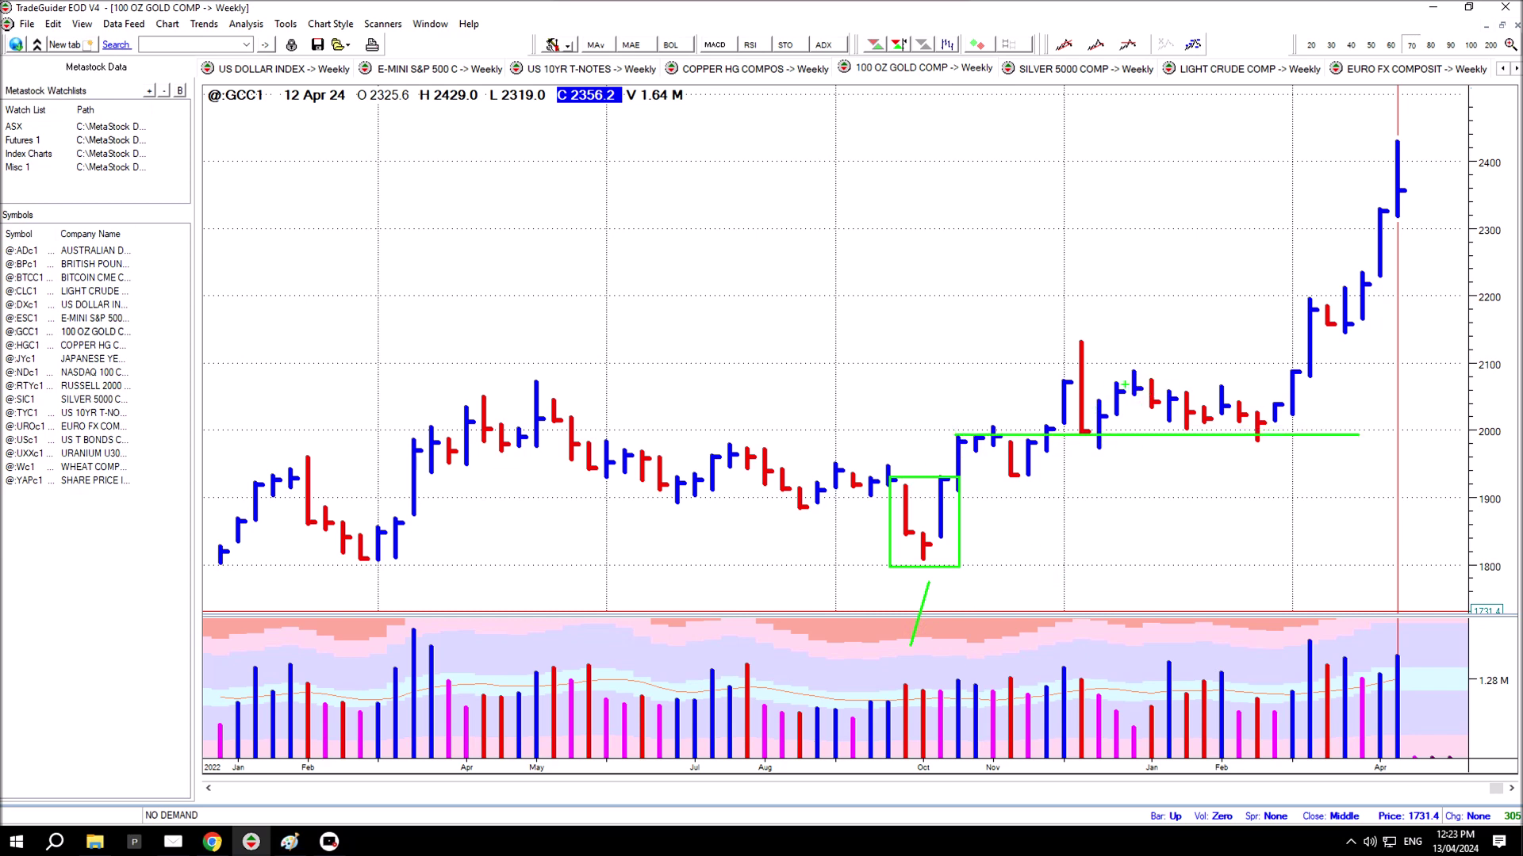
left_click_drag(1046, 394, 1035, 438)
left_click_drag(1071, 341, 1045, 275)
left_click_drag(1120, 359, 1323, 427)
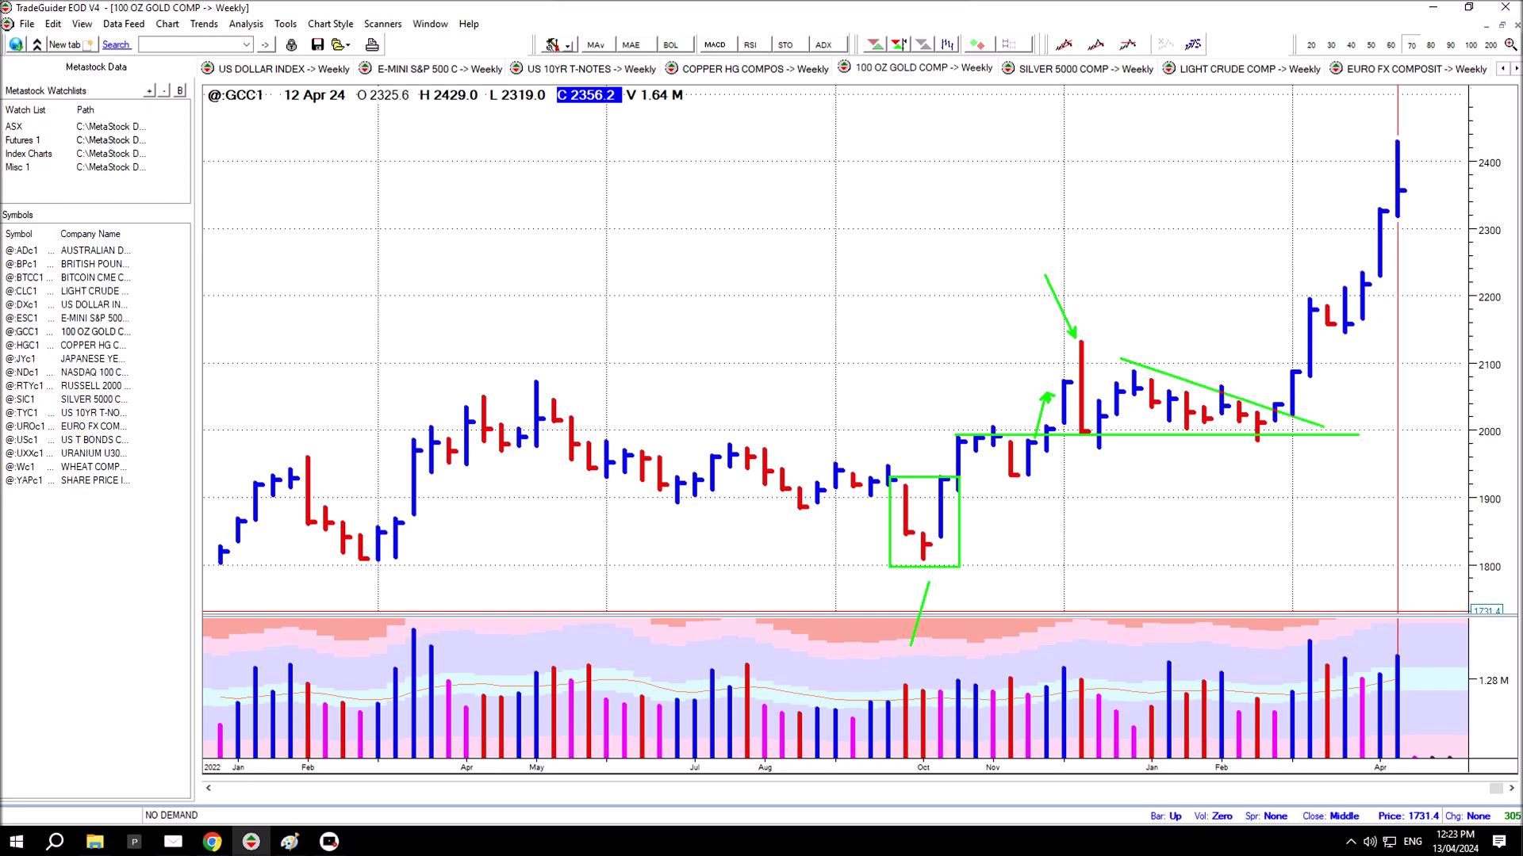
Step: Add arrows to Gold's January–February pullback bars, two matching volume bars, the February low, and the upward break from the trendline
left_click_drag(1289, 336, 1271, 391)
left_click_drag(1203, 429, 1113, 501)
left_click_drag(1203, 674, 1182, 576)
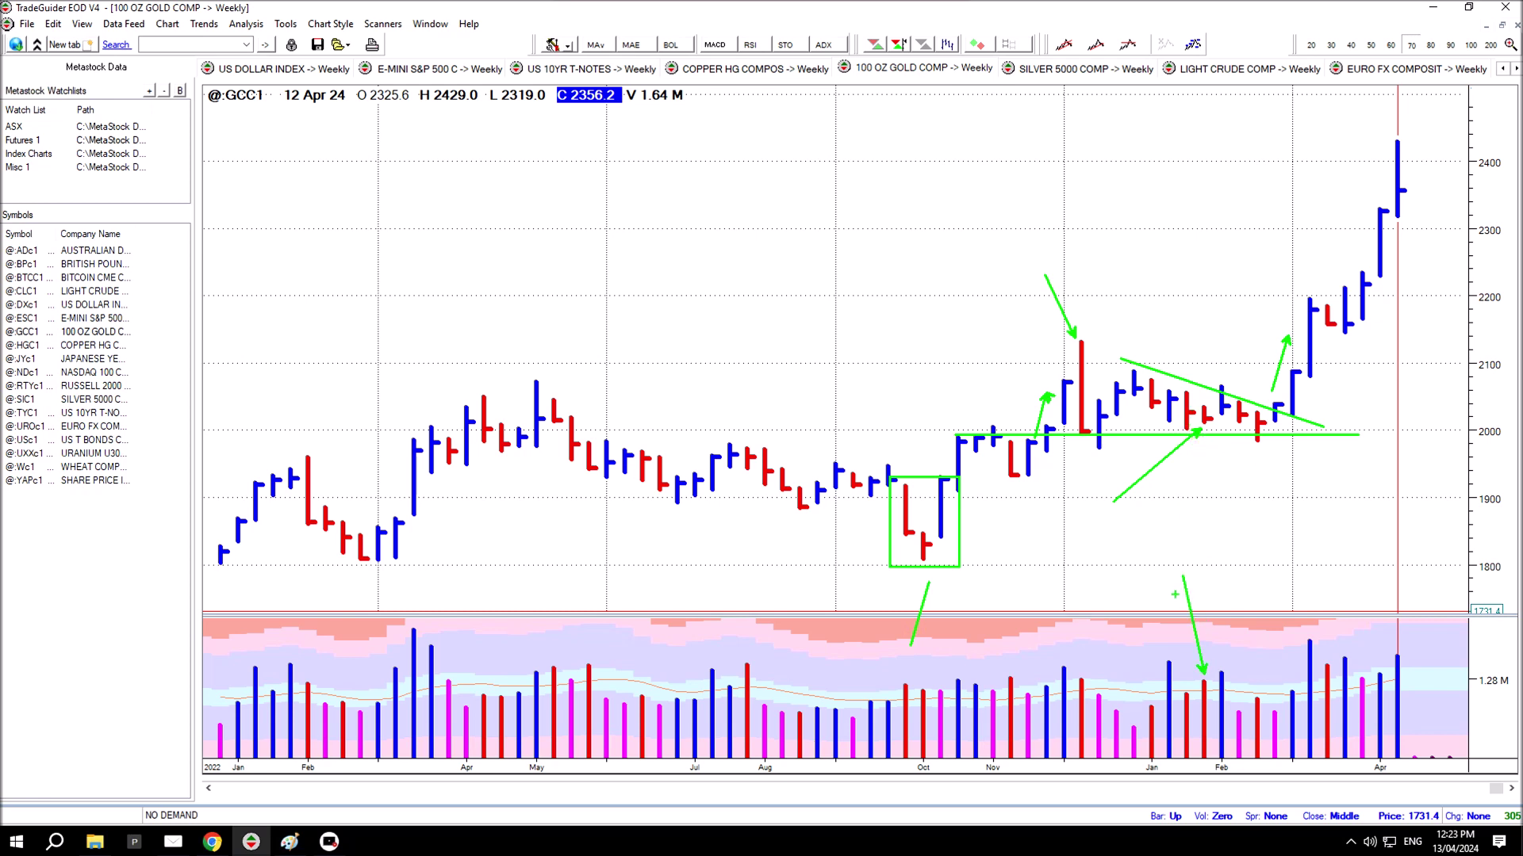
left_click_drag(1216, 379, 1208, 339)
left_click_drag(1229, 667, 1255, 574)
left_click_drag(1254, 448, 1279, 501)
left_click_drag(1313, 371, 1268, 455)
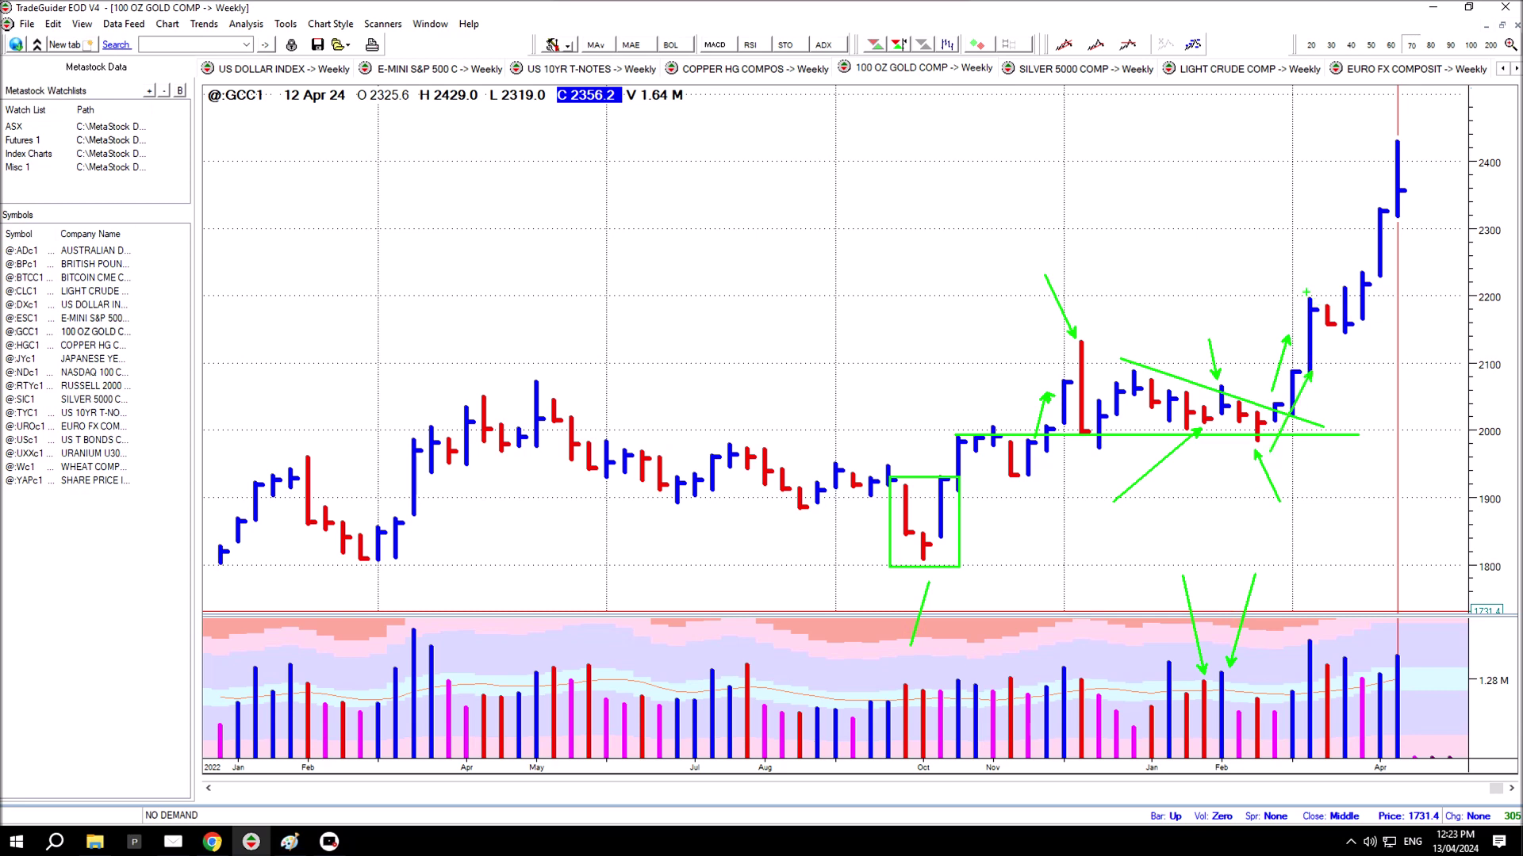
Step: Draw a Gold level near 2195, box the March consolidation around 2140–2200, mark its lows and breakout, and circle the latest bar's upper range
left_click_drag(1308, 299, 1453, 315)
left_click_drag(1301, 297, 1399, 335)
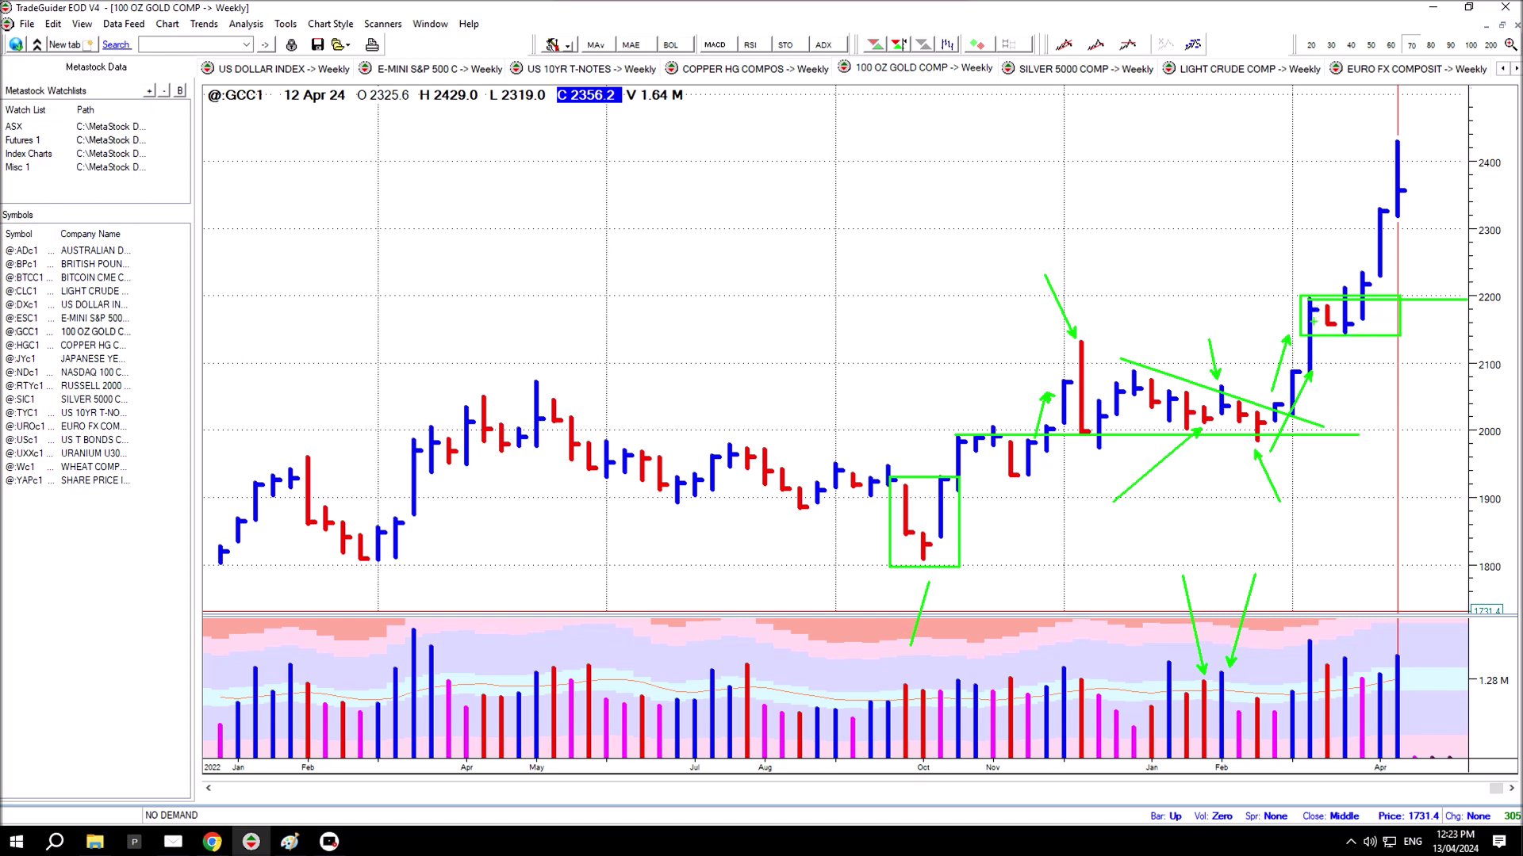
mouse_move(1330, 332)
left_mouse_down()
mouse_move(1321, 364)
mouse_move(1362, 354)
mouse_move(1365, 373)
left_mouse_up()
left_click_drag(1378, 284, 1379, 336)
left_click_drag(1352, 274, 1361, 229)
left_click_drag(1423, 189, 1366, 128)
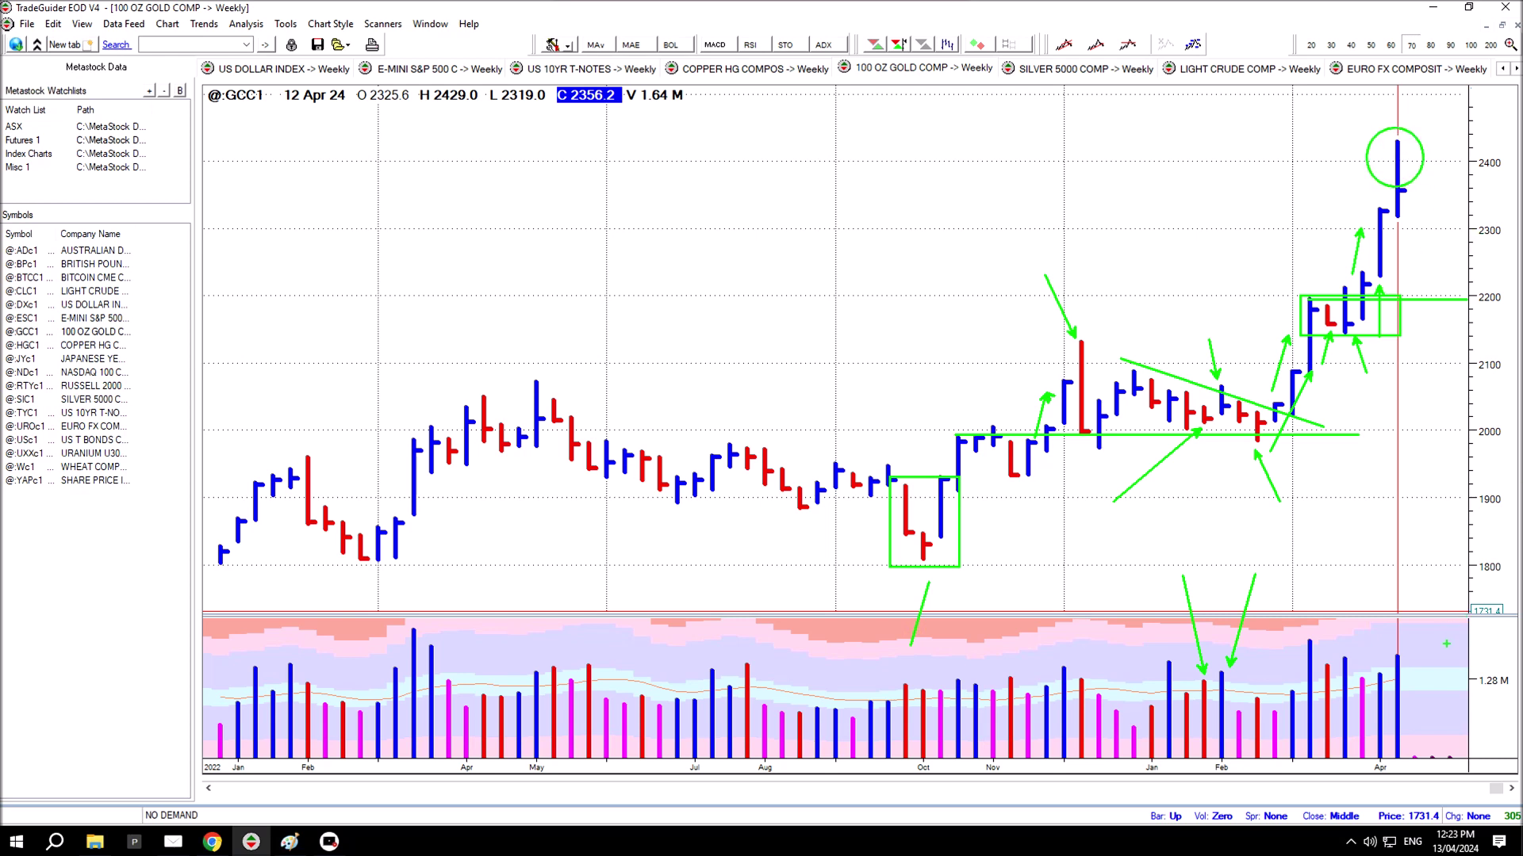
Step: Mark the latest Gold volume bar and the March consolidation zone, box the area around 2310–2355, add arrows to it, and clear the annotations
left_click_drag(1401, 649, 1463, 571)
left_click_drag(1419, 339, 1448, 405)
mouse_move(1368, 192)
left_mouse_down()
mouse_move(1398, 221)
mouse_move(1477, 221)
left_mouse_up()
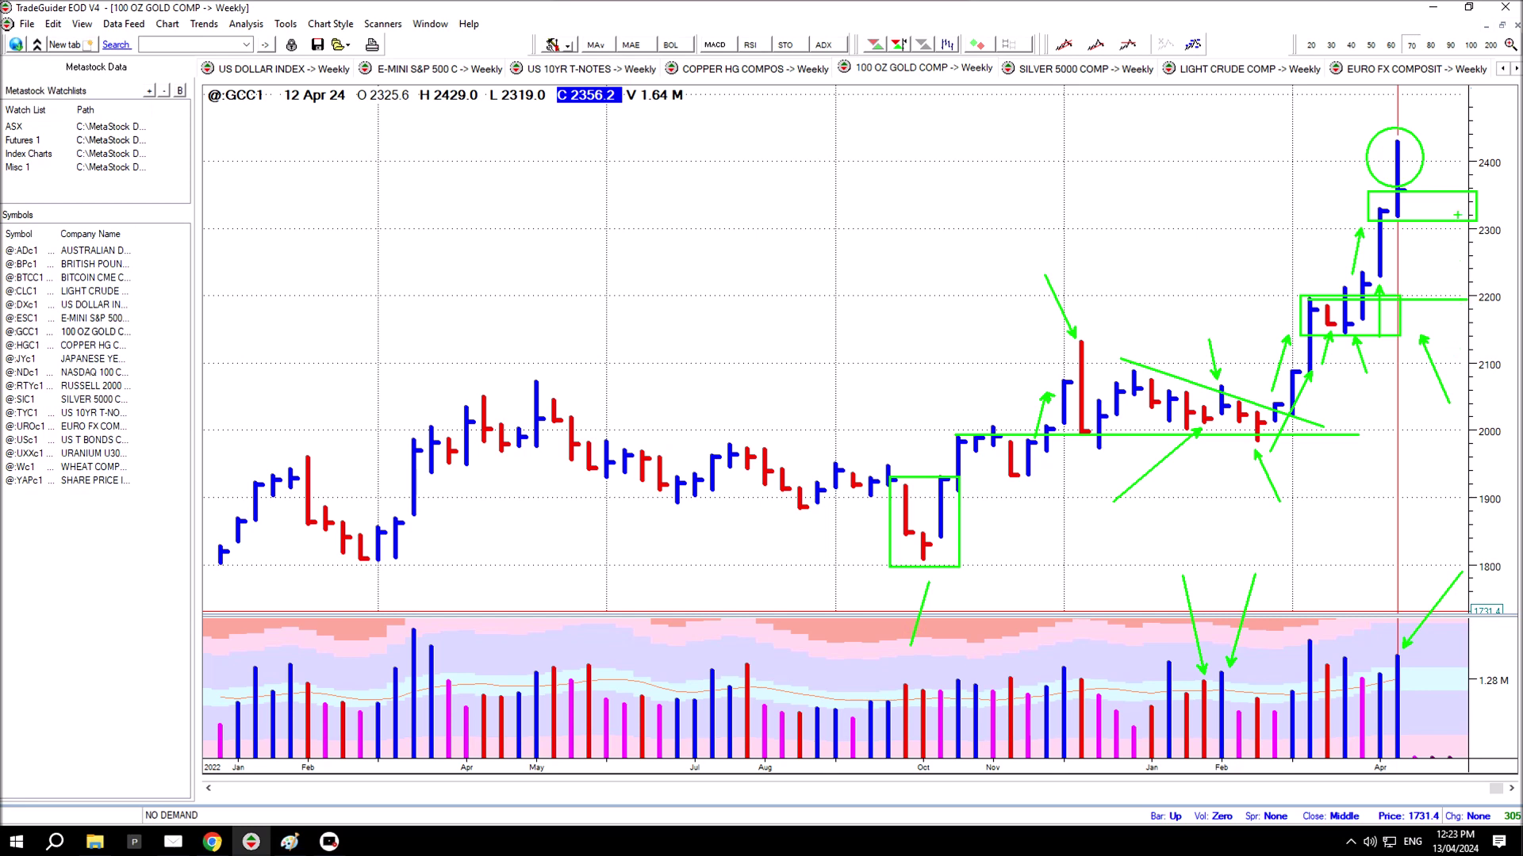
left_click_drag(1487, 142, 1455, 216)
left_click_drag(1434, 271, 1398, 189)
mouse_move(1489, 313)
left_mouse_down()
mouse_move(1473, 291)
mouse_move(1471, 311)
left_mouse_up()
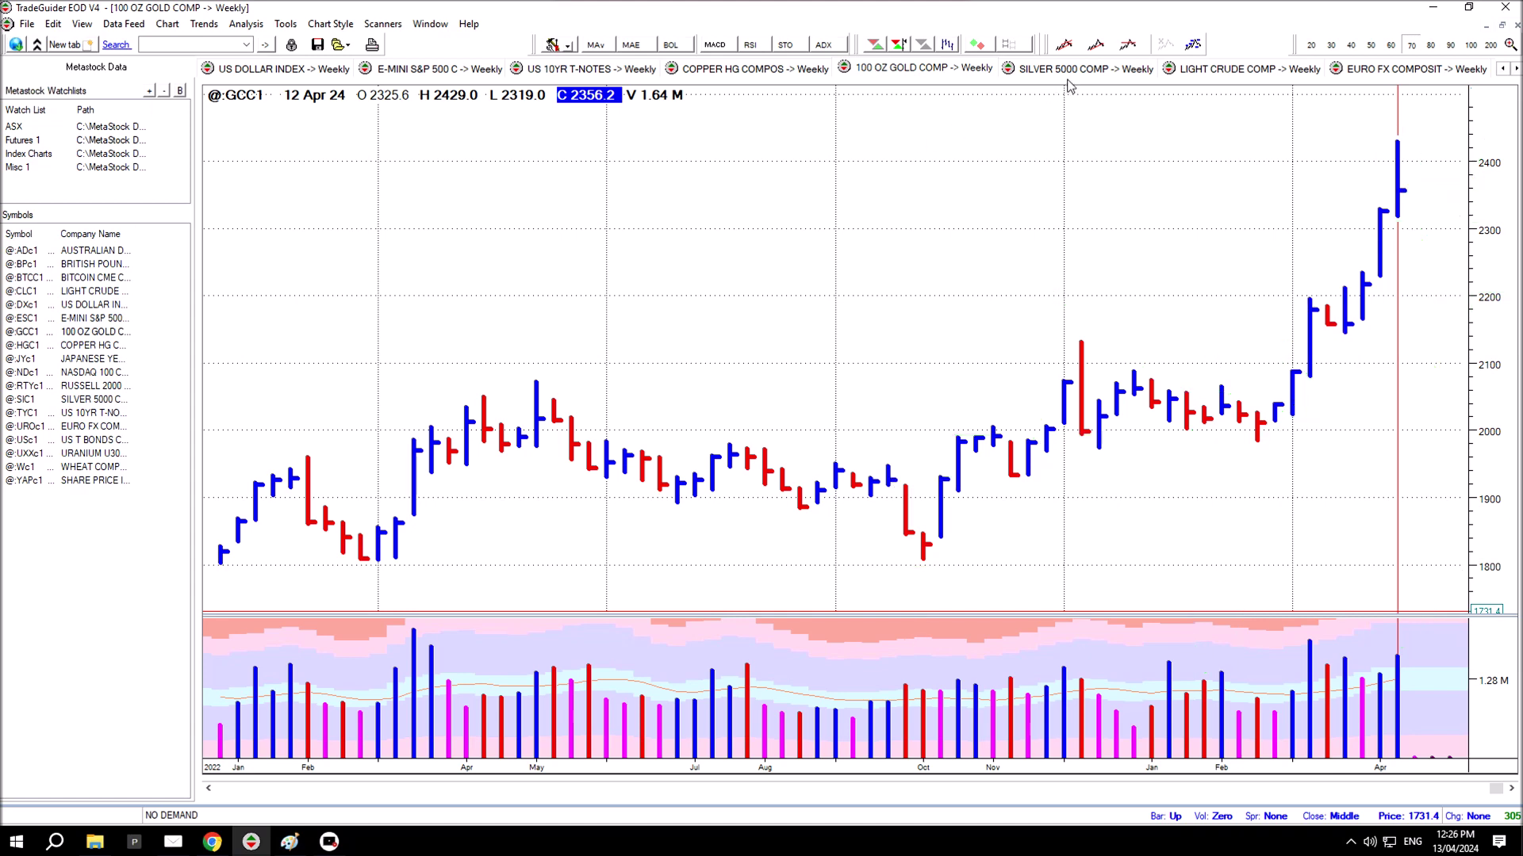
Step: Open the Silver weekly chart, draw levels near 25, 22.3, 23.4 and 25.5, and add arrows to the rally and last two volume bars
left_click(1069, 70)
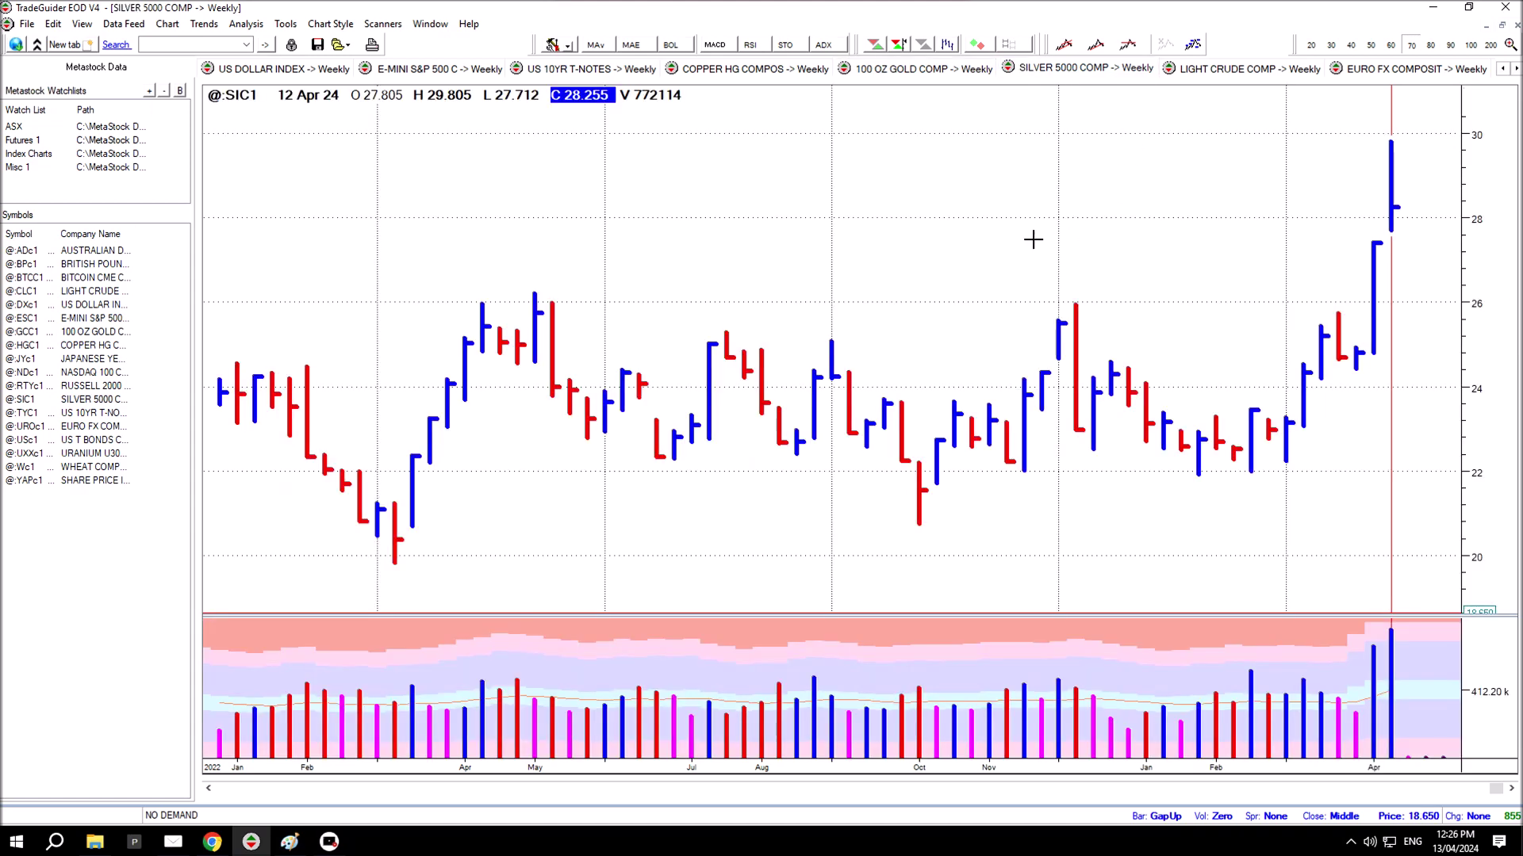
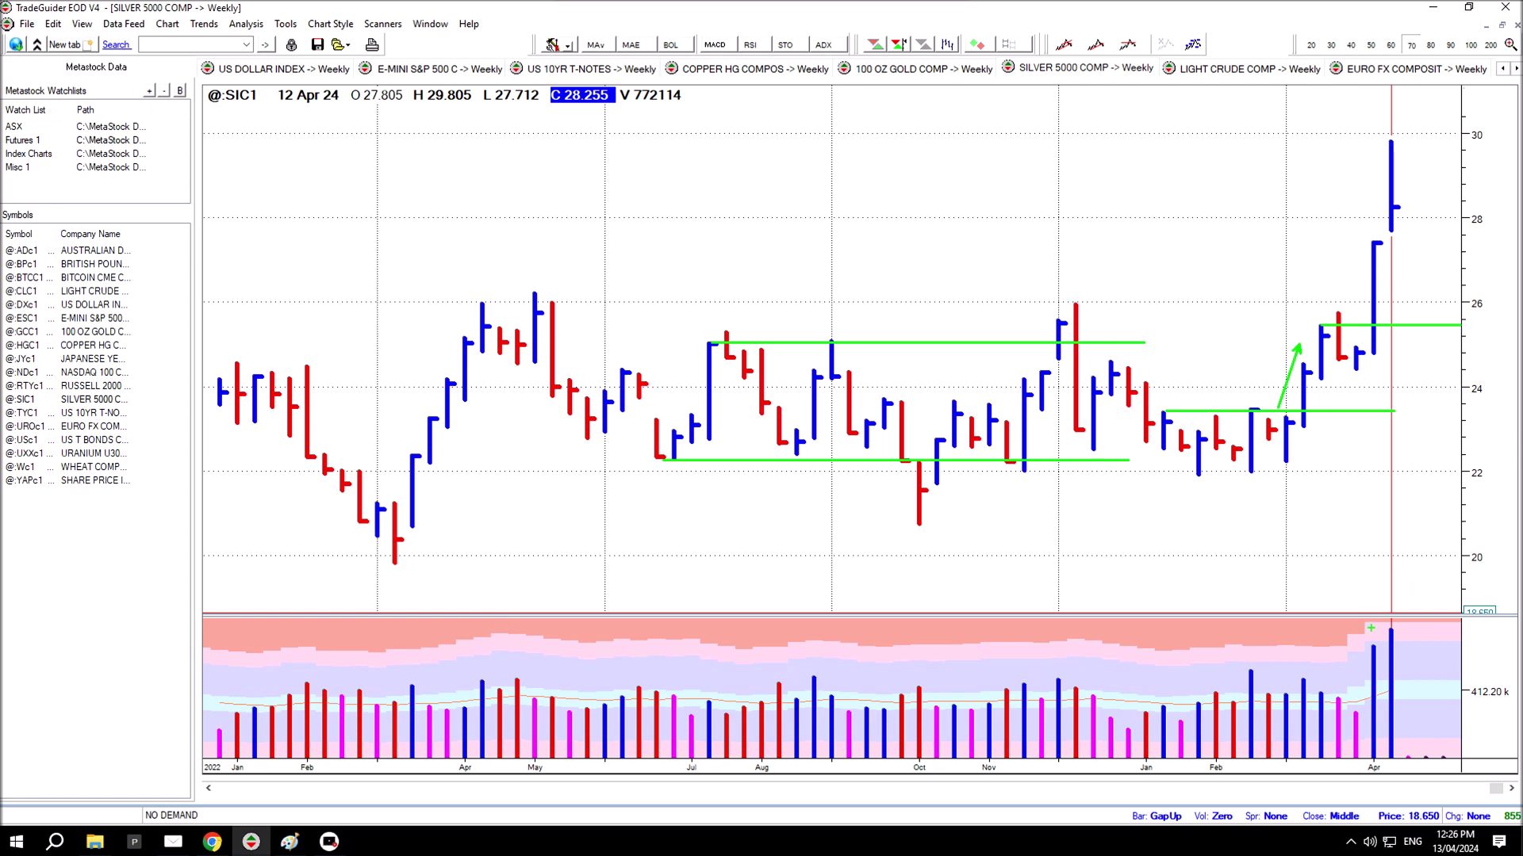
left_click_drag(1363, 247, 1337, 206)
left_click_drag(1406, 624, 1506, 587)
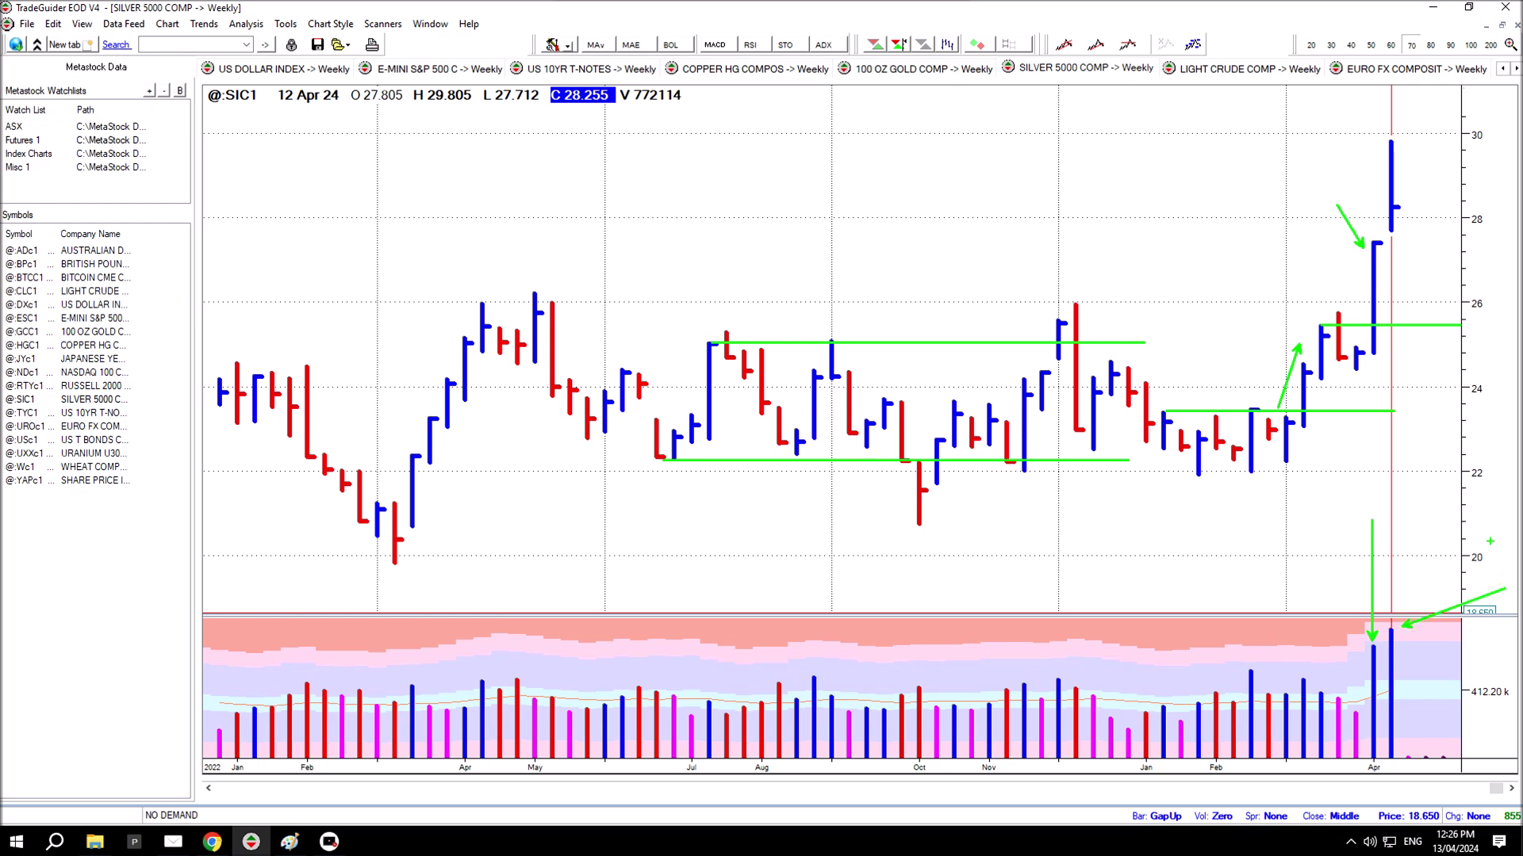
Step: Circle the latest Silver bar's upper range, mark the March rise, and box the zones around 24.4–25.5 and 27.2–28.3
left_click_drag(1417, 207, 1366, 121)
left_click_drag(1322, 329, 1282, 468)
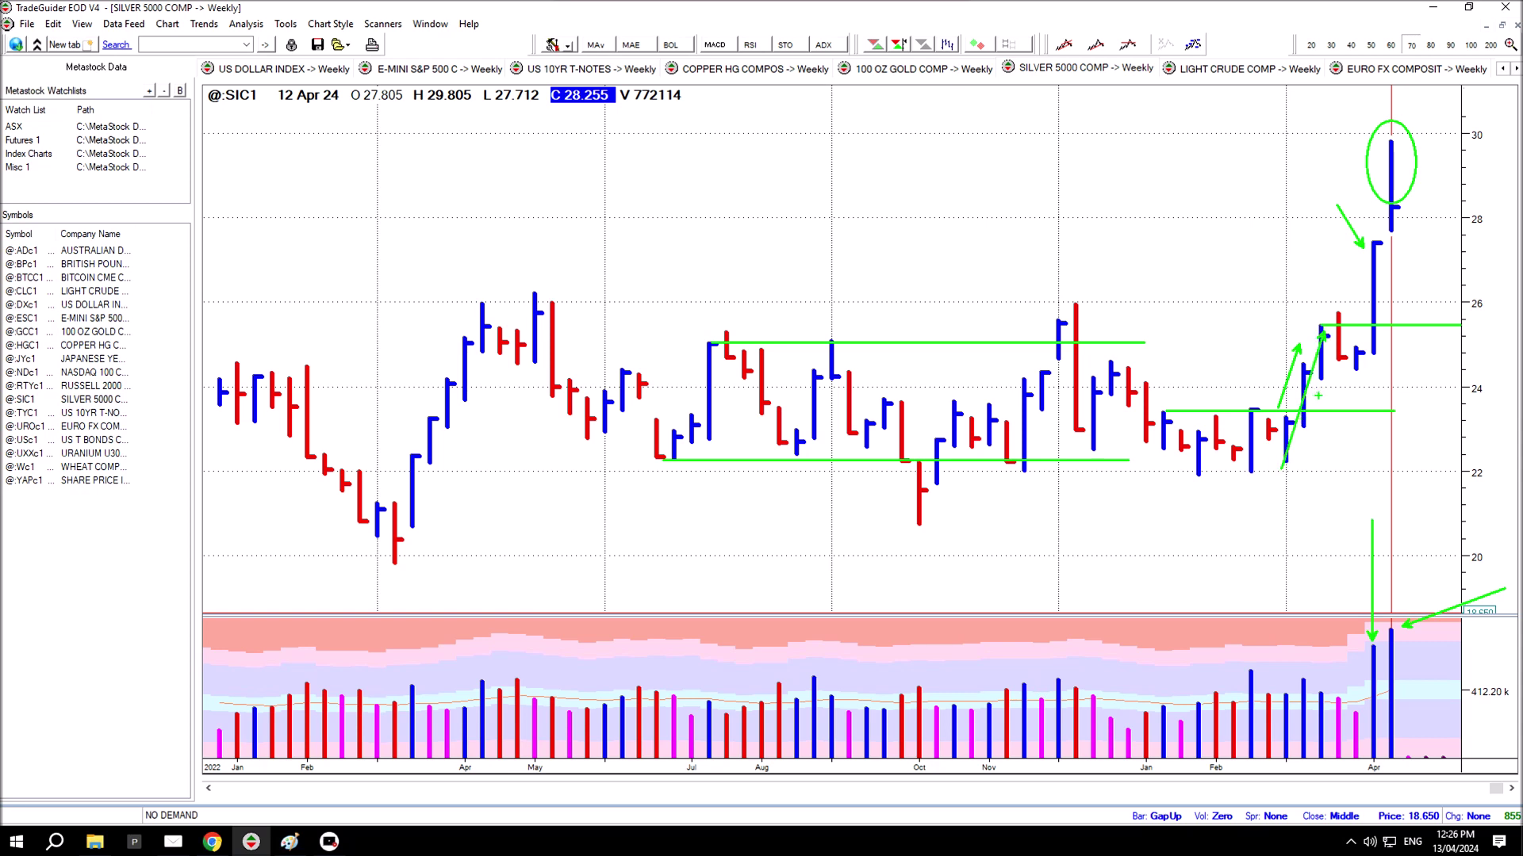
left_click_drag(1305, 325, 1421, 371)
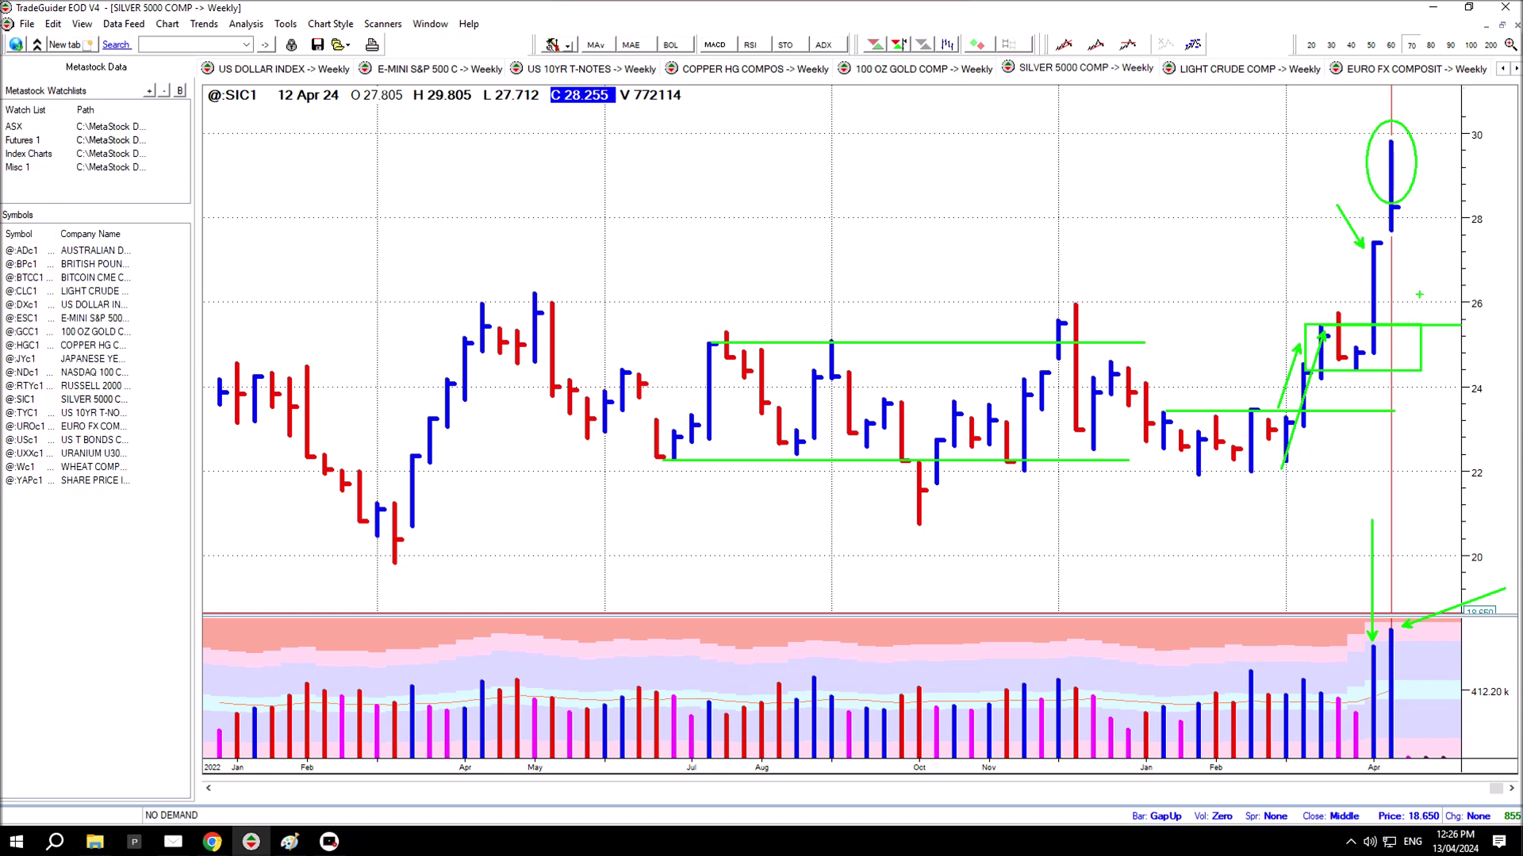
left_click_drag(1356, 206, 1494, 252)
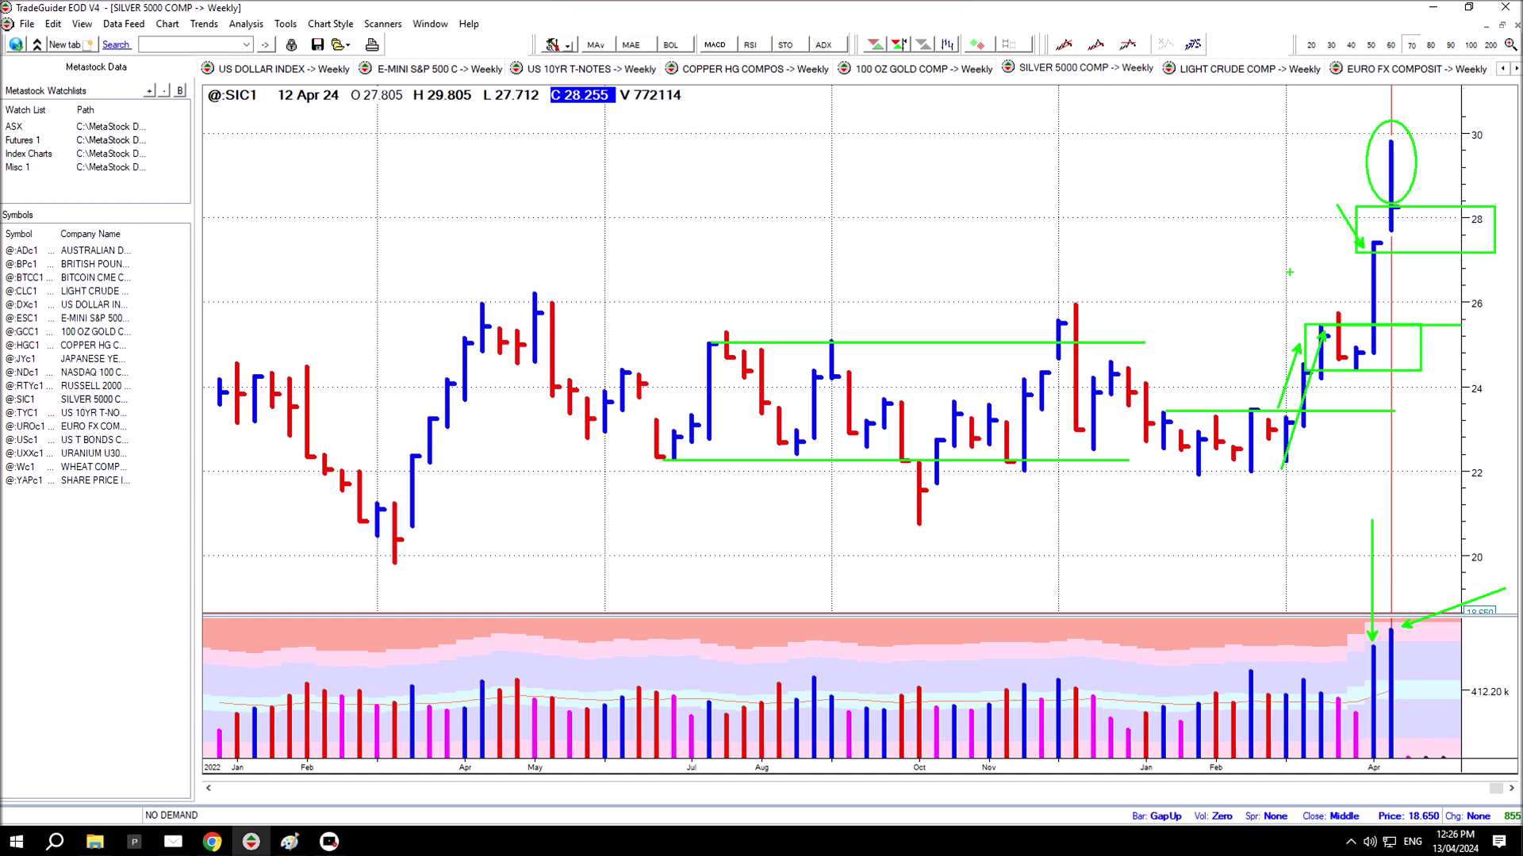
Step: Open the Light Crude weekly chart and draw a level near 75, the February–March rising channel, and a trendline under the December–February lows
left_click(1239, 70)
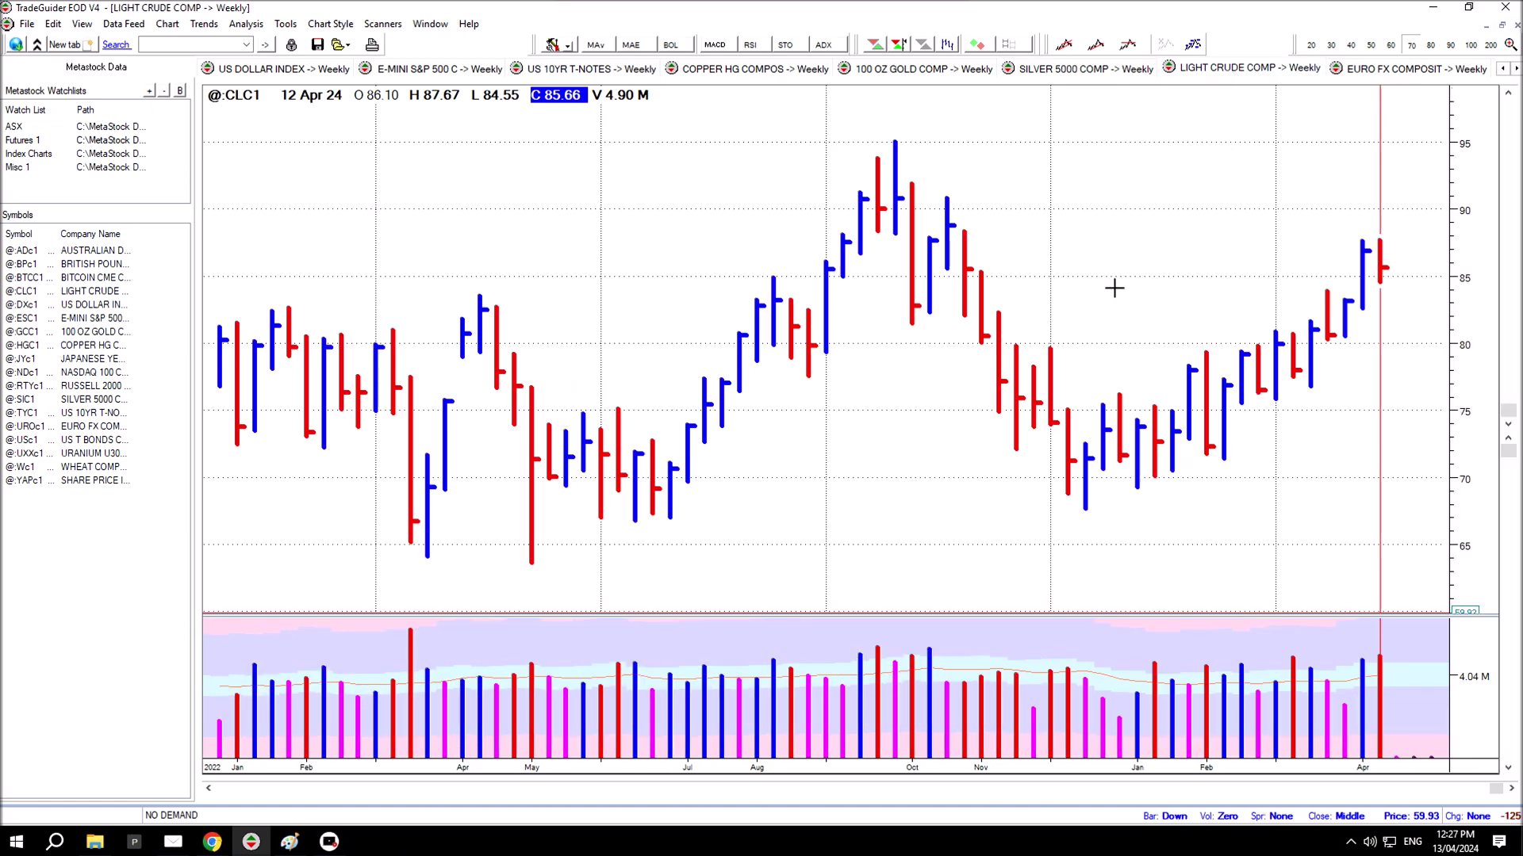
left_click_drag(998, 411, 1255, 410)
left_click_drag(1328, 287, 1161, 377)
left_click_drag(1371, 338, 1071, 508)
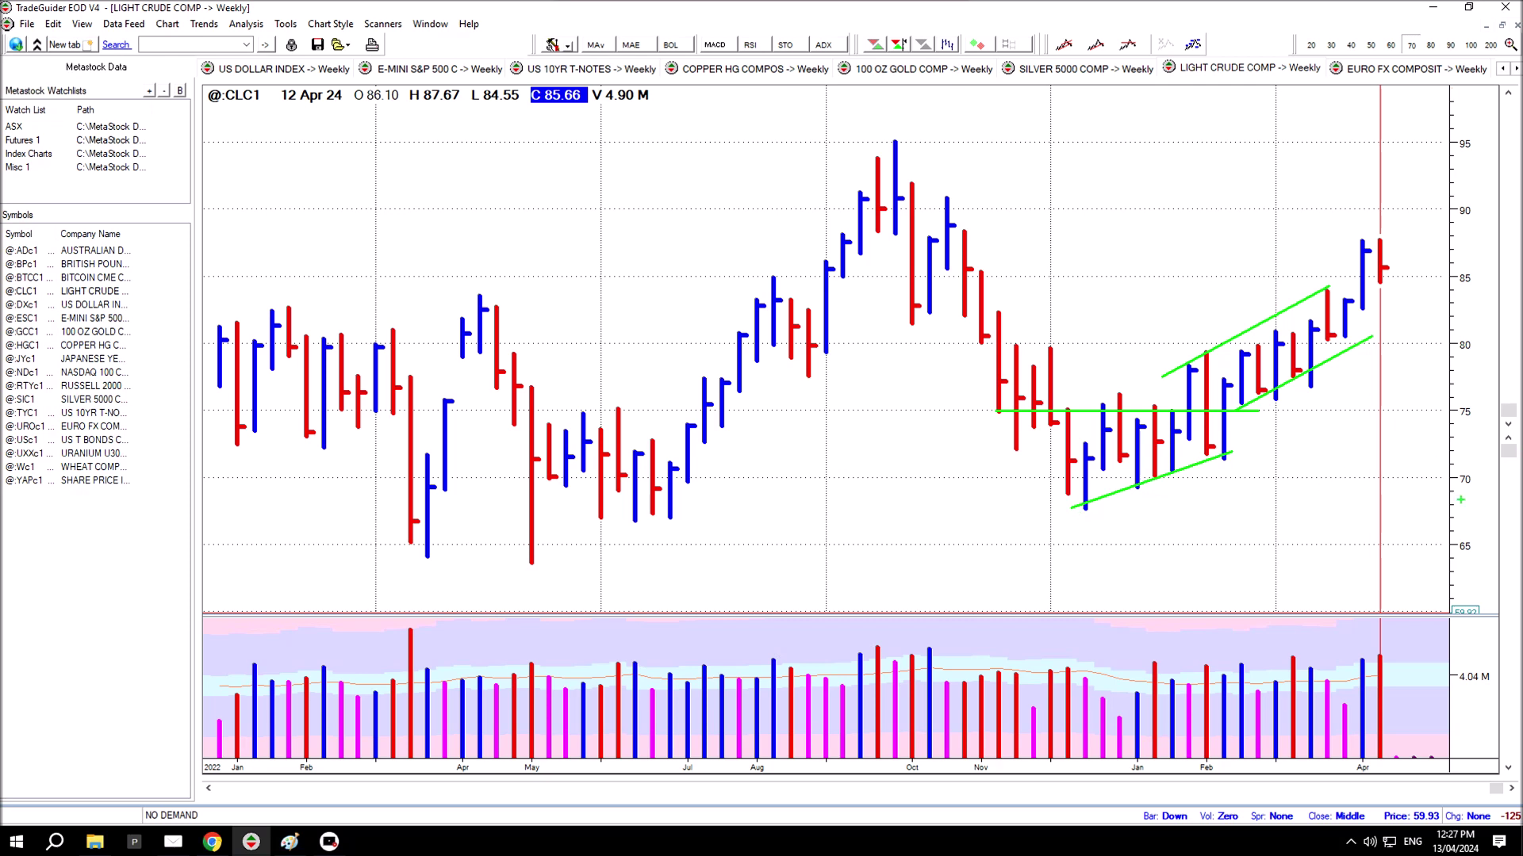
Step: Add an arrow to Crude's December low and the upward break, and draw levels near 81.7, 81.4 and 88
left_click_drag(1047, 494, 949, 493)
left_click_drag(1310, 320, 1463, 321)
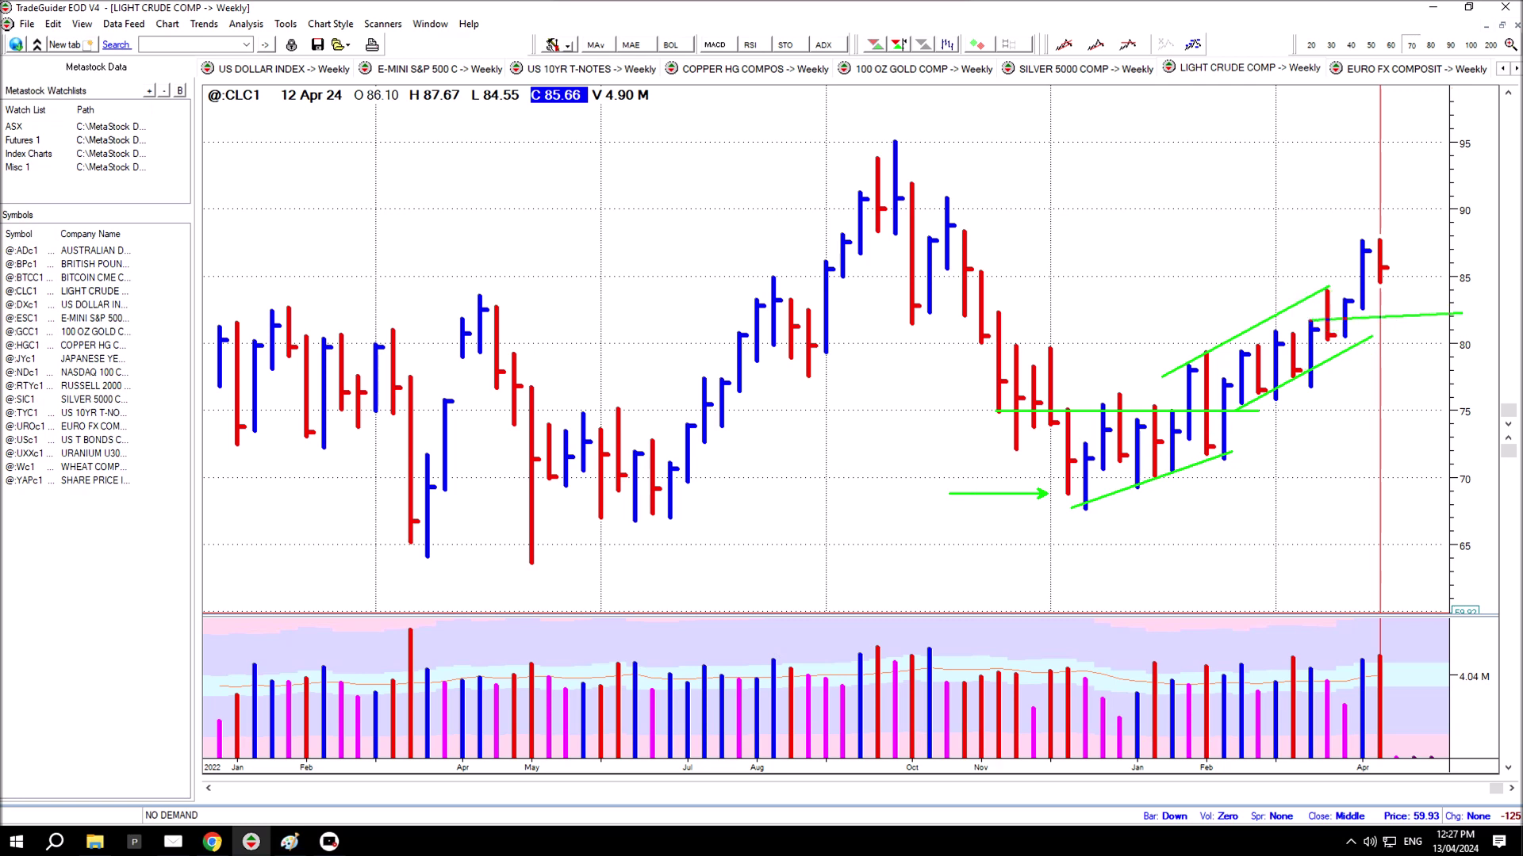
left_click_drag(1348, 254, 1349, 318)
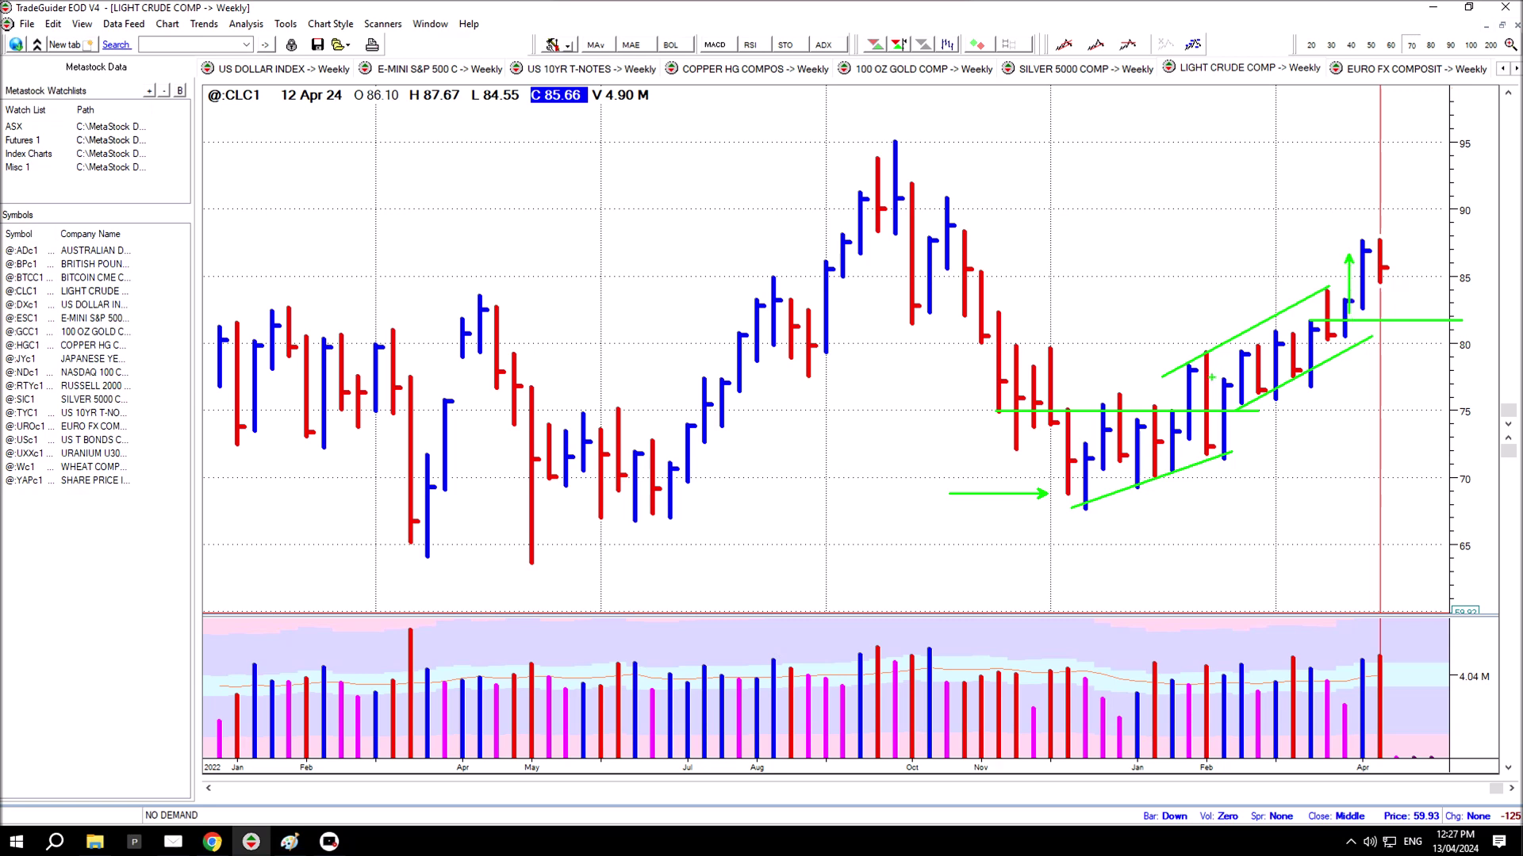
left_click_drag(912, 325, 1021, 297)
left_click_drag(874, 232, 1466, 234)
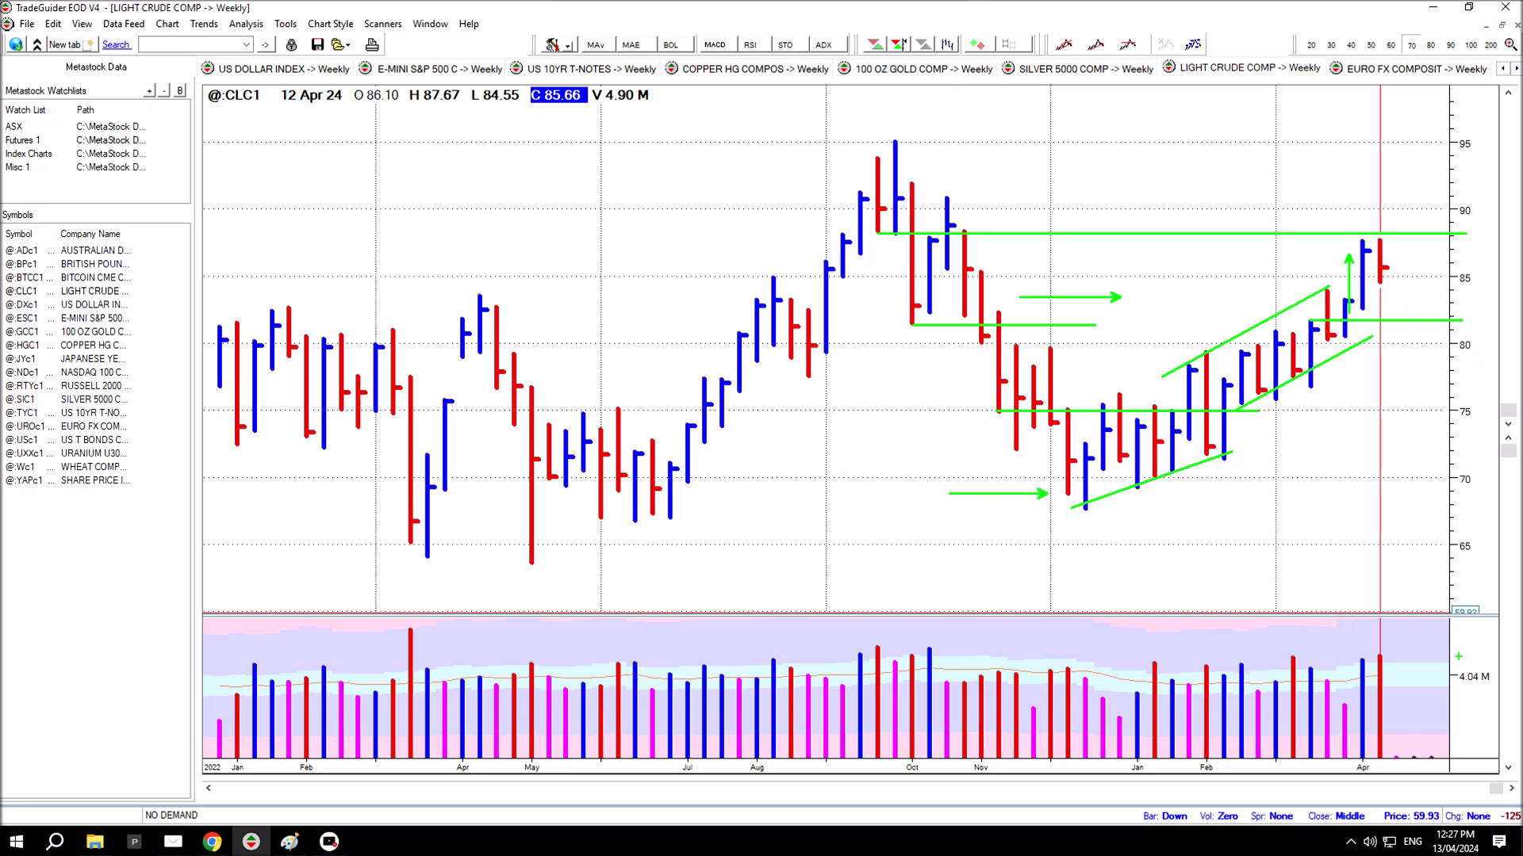
Step: Add arrows to Crude's early April bar high and to its last two volume bars
left_click_drag(1311, 122, 1355, 230)
left_click_drag(1359, 655, 1321, 586)
left_click_drag(1388, 652, 1445, 605)
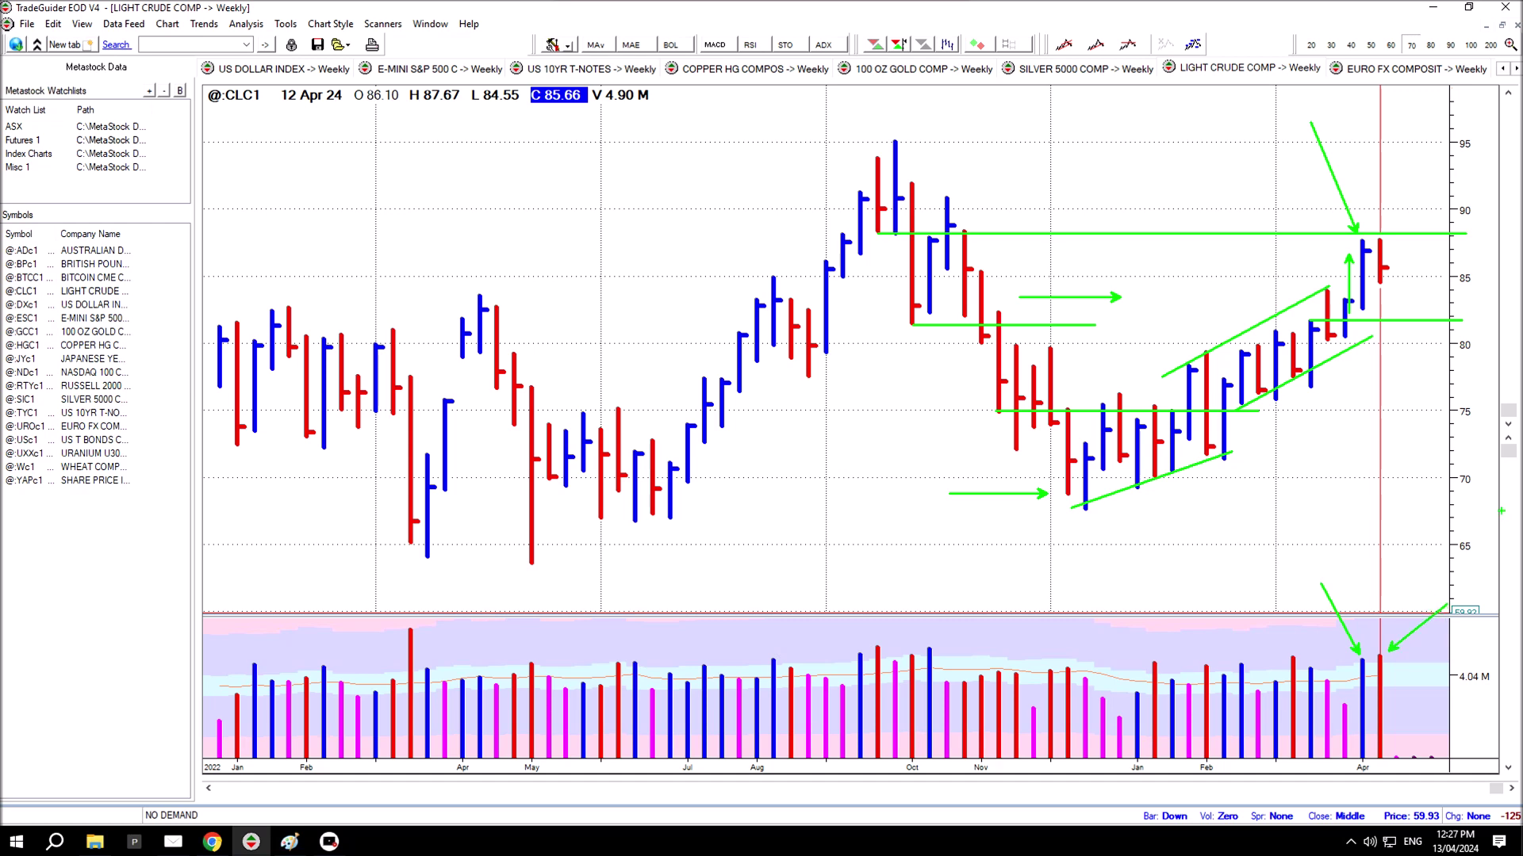
Step: Mark the area around the latest Crude bar's close, undo one mark, add an arrow to the bar, and clear the annotations
left_click_drag(1403, 256, 1459, 255)
left_click_drag(1358, 280, 1436, 280)
left_click_drag(1399, 269, 1397, 303)
key("ctrl+z")
mouse_move(1393, 266)
left_mouse_down()
mouse_move(1412, 239)
mouse_move(1509, 233)
left_mouse_up()
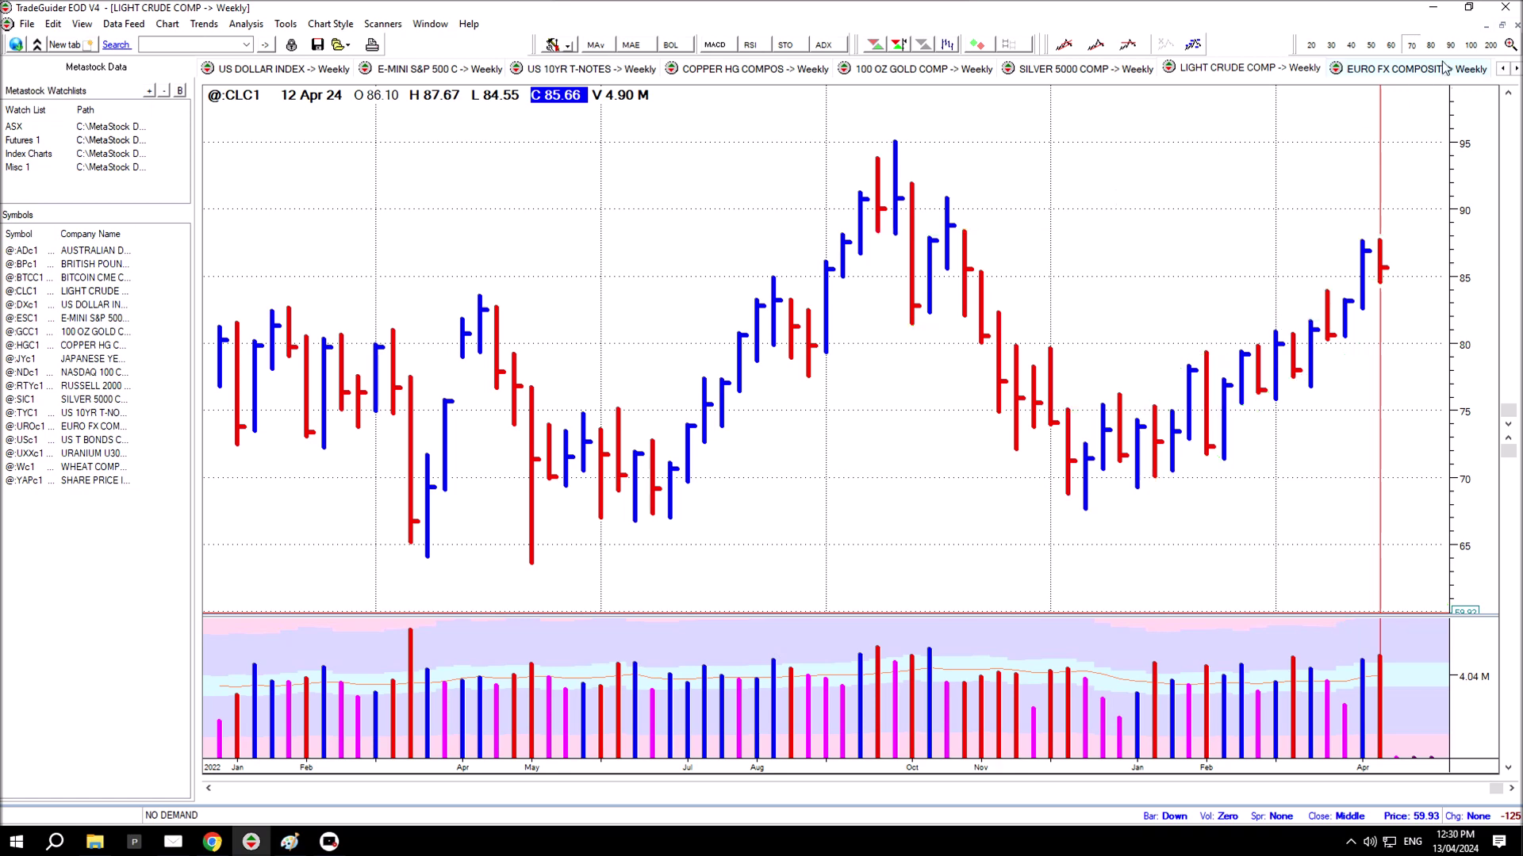
Step: Compare the Euro FX weekly chart with the US Dollar Index weekly chart and return to the Euro FX chart
left_click(1394, 69)
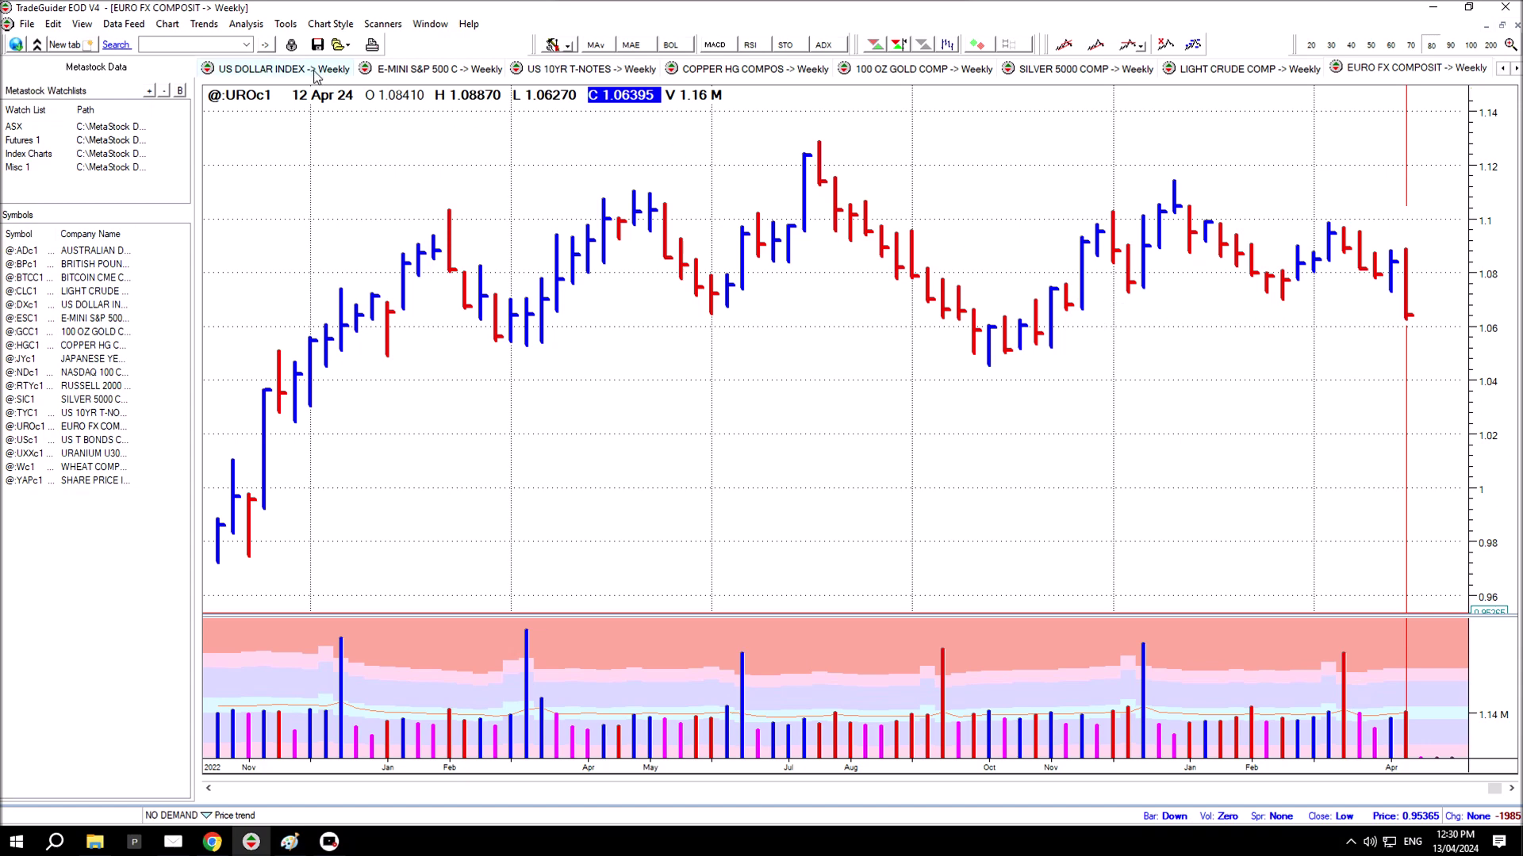
left_click(290, 70)
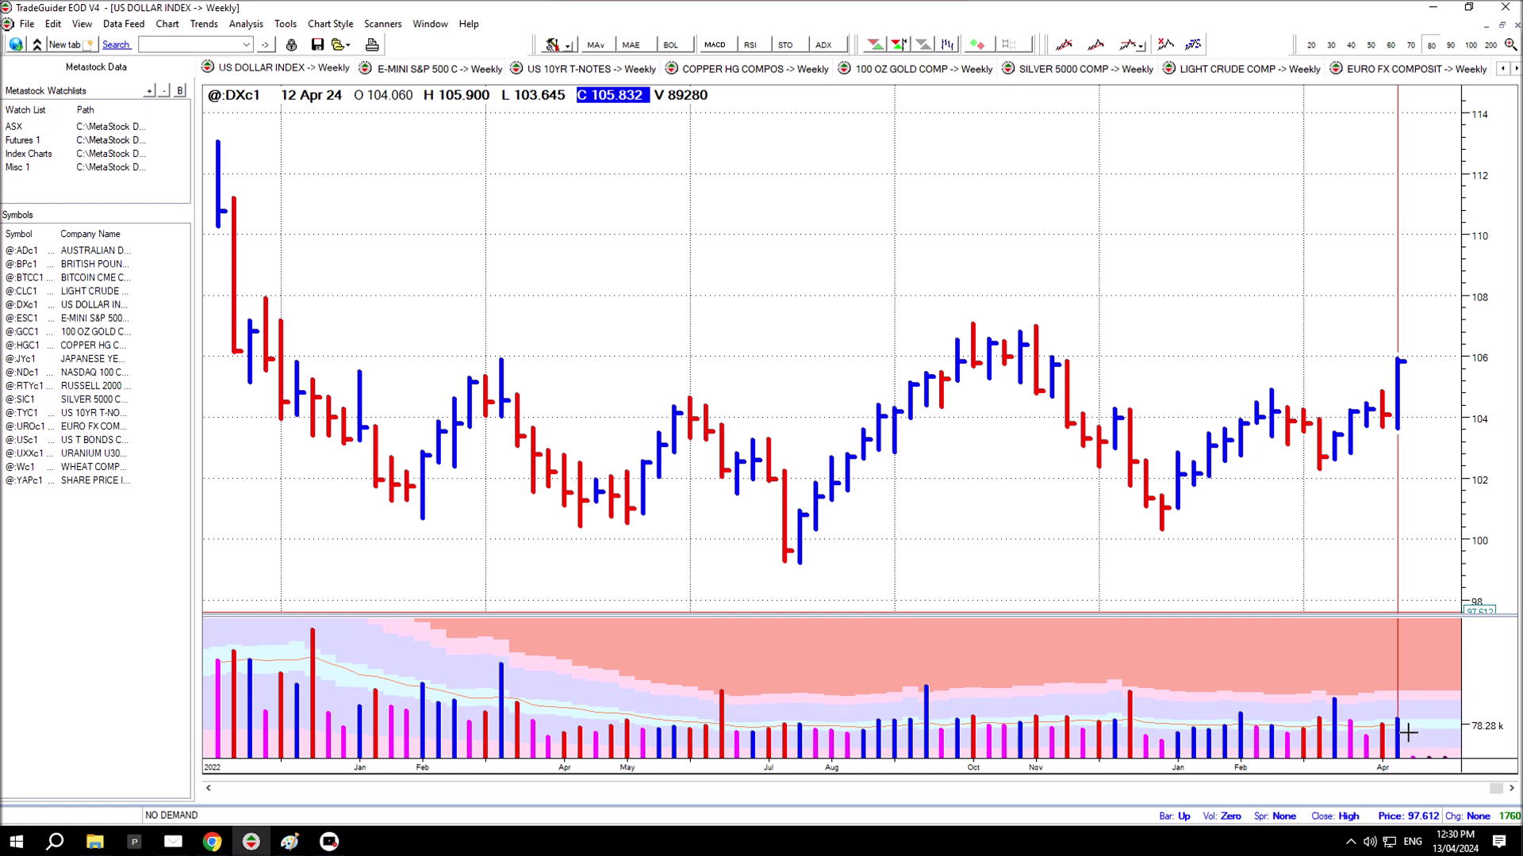
left_click(1398, 72)
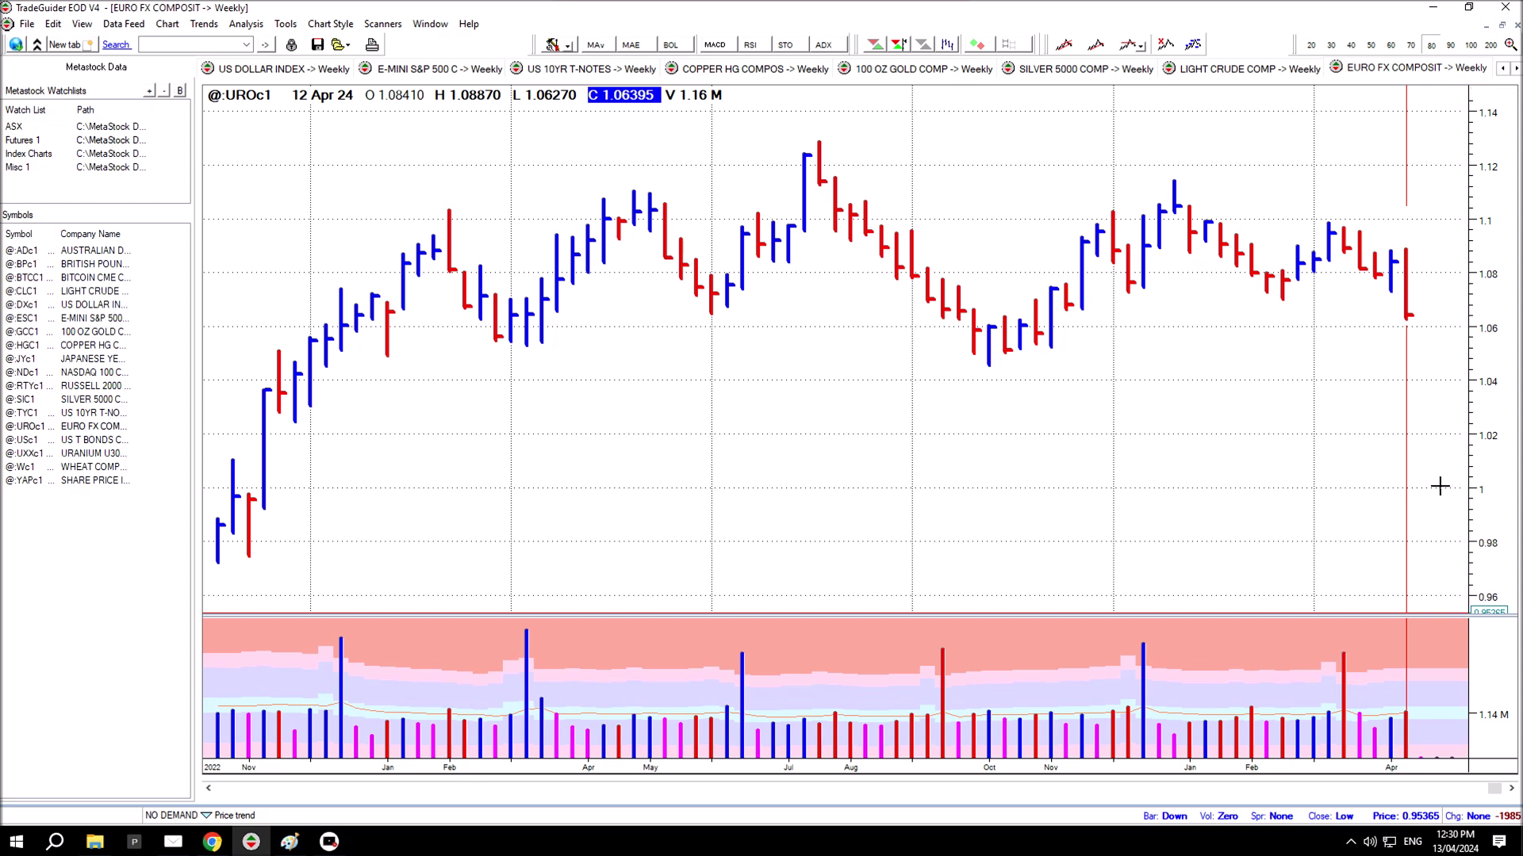
Step: Draw Euro levels near 1.08, 1.05 and 1.061, mark the October range and the 1.06 price label, and clear the annotations
left_click_drag(1253, 274, 1463, 274)
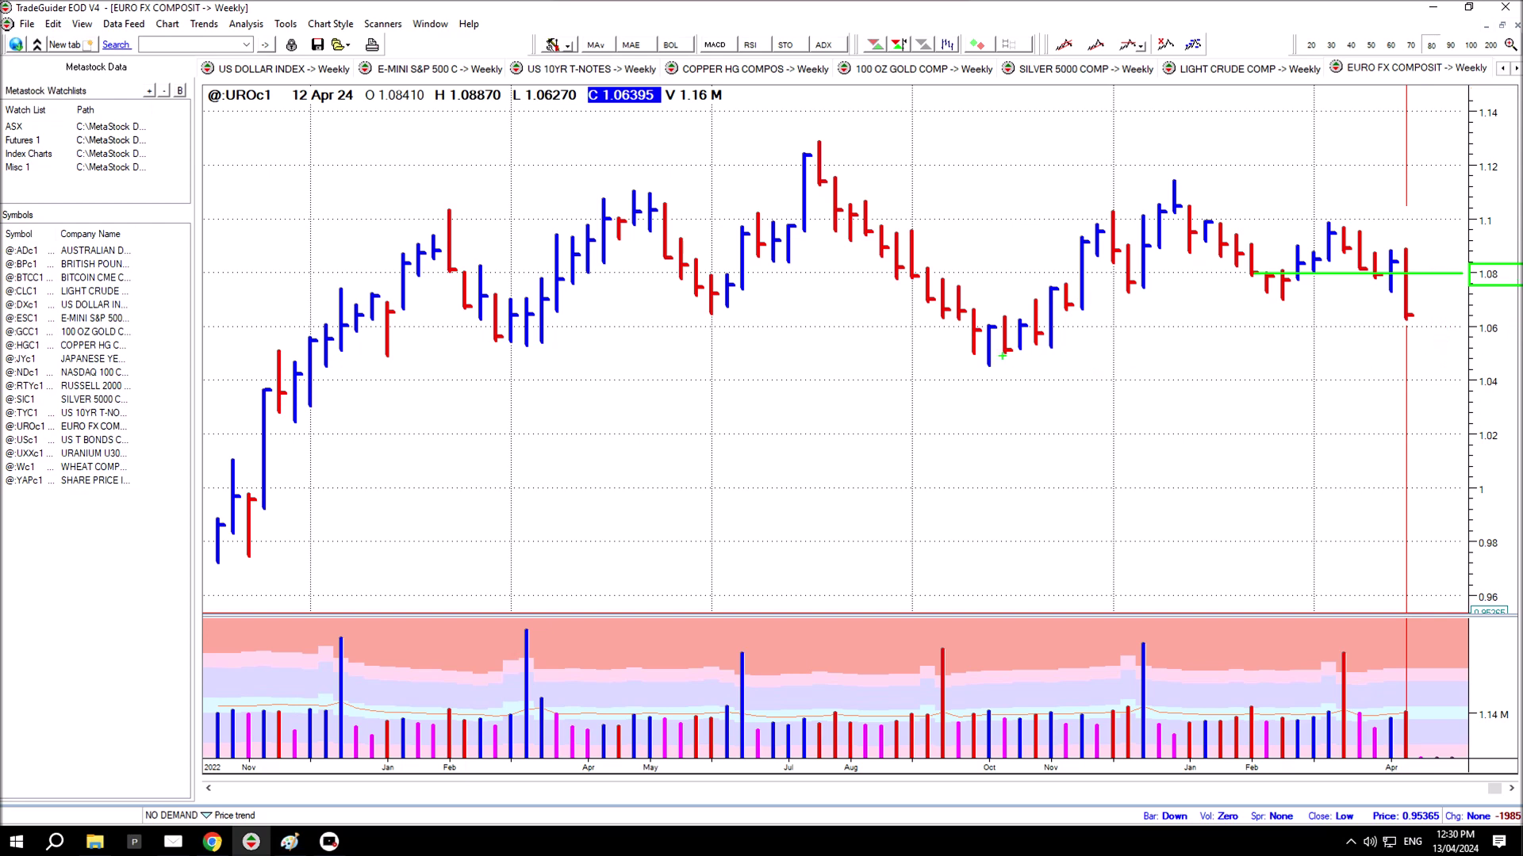
left_click_drag(1002, 352, 1175, 353)
left_click_drag(988, 324, 1121, 324)
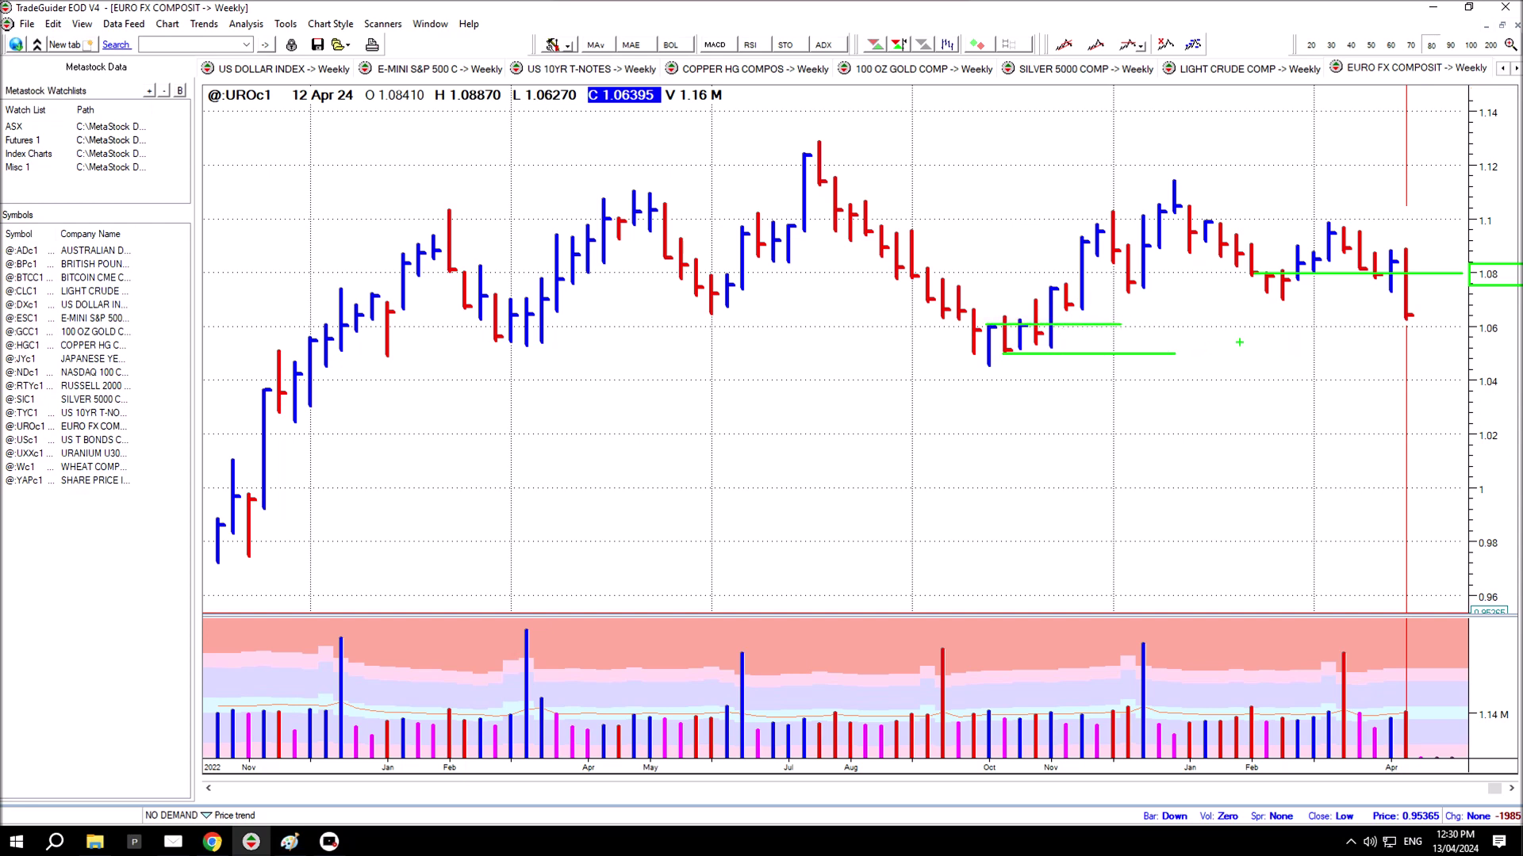
left_click_drag(1168, 340, 1076, 340)
mouse_move(1468, 319)
left_mouse_down()
mouse_move(1477, 337)
mouse_move(1514, 340)
left_mouse_up()
key("Delete")
Step: Open the British Pound weekly chart, draw a level near 1.26, and mark the October range around 1.21–1.23 with lines and an arrow
left_click(1516, 69)
left_click(1515, 69)
left_click(921, 71)
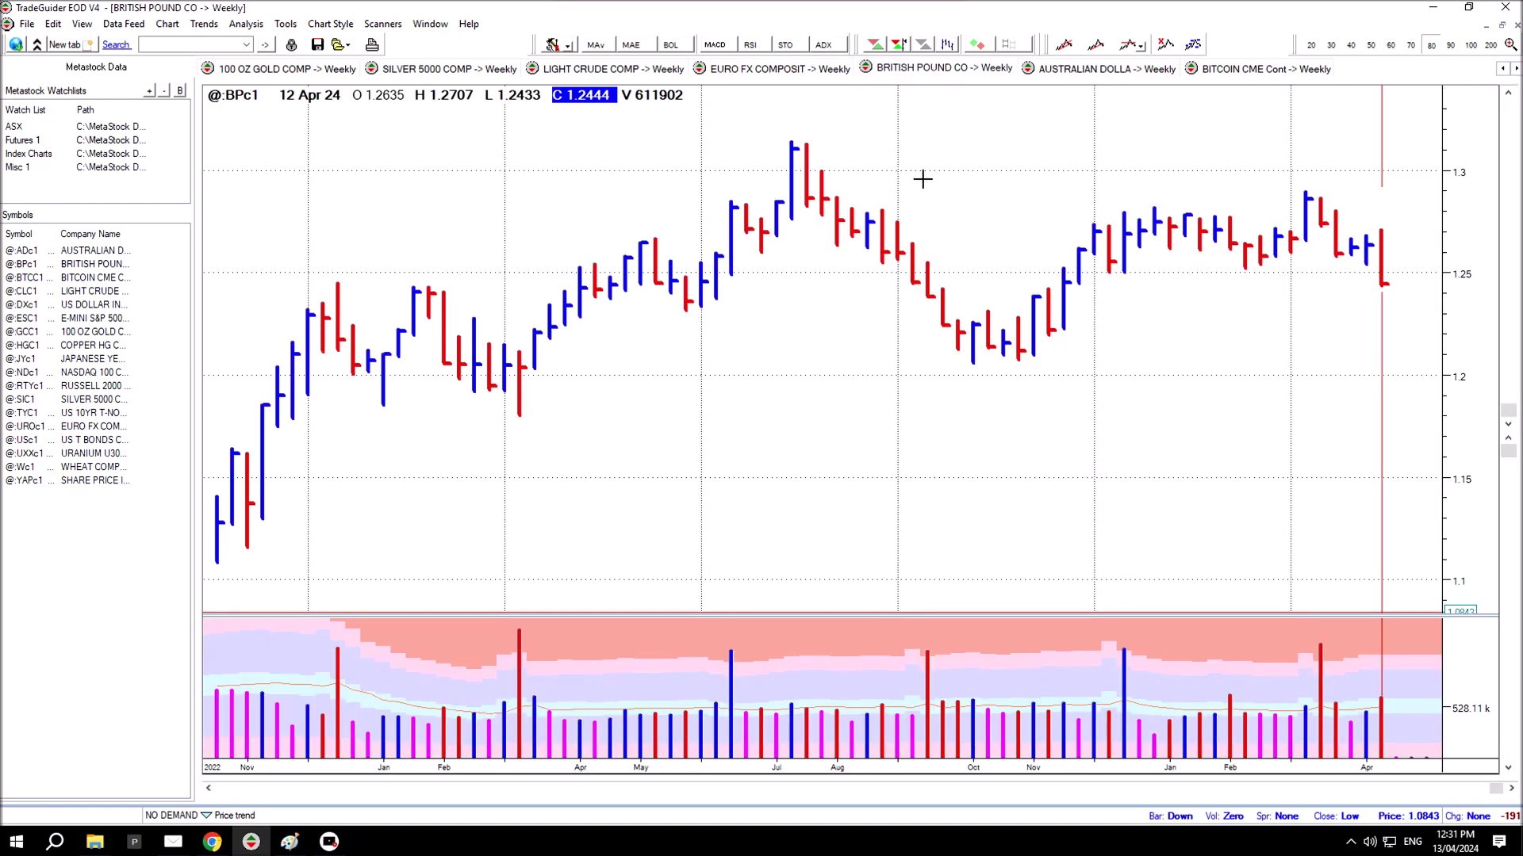
left_click_drag(1333, 252, 1425, 252)
left_click_drag(986, 350, 1120, 351)
mouse_move(973, 321)
left_mouse_down()
mouse_move(1128, 320)
mouse_move(1080, 336)
left_mouse_up()
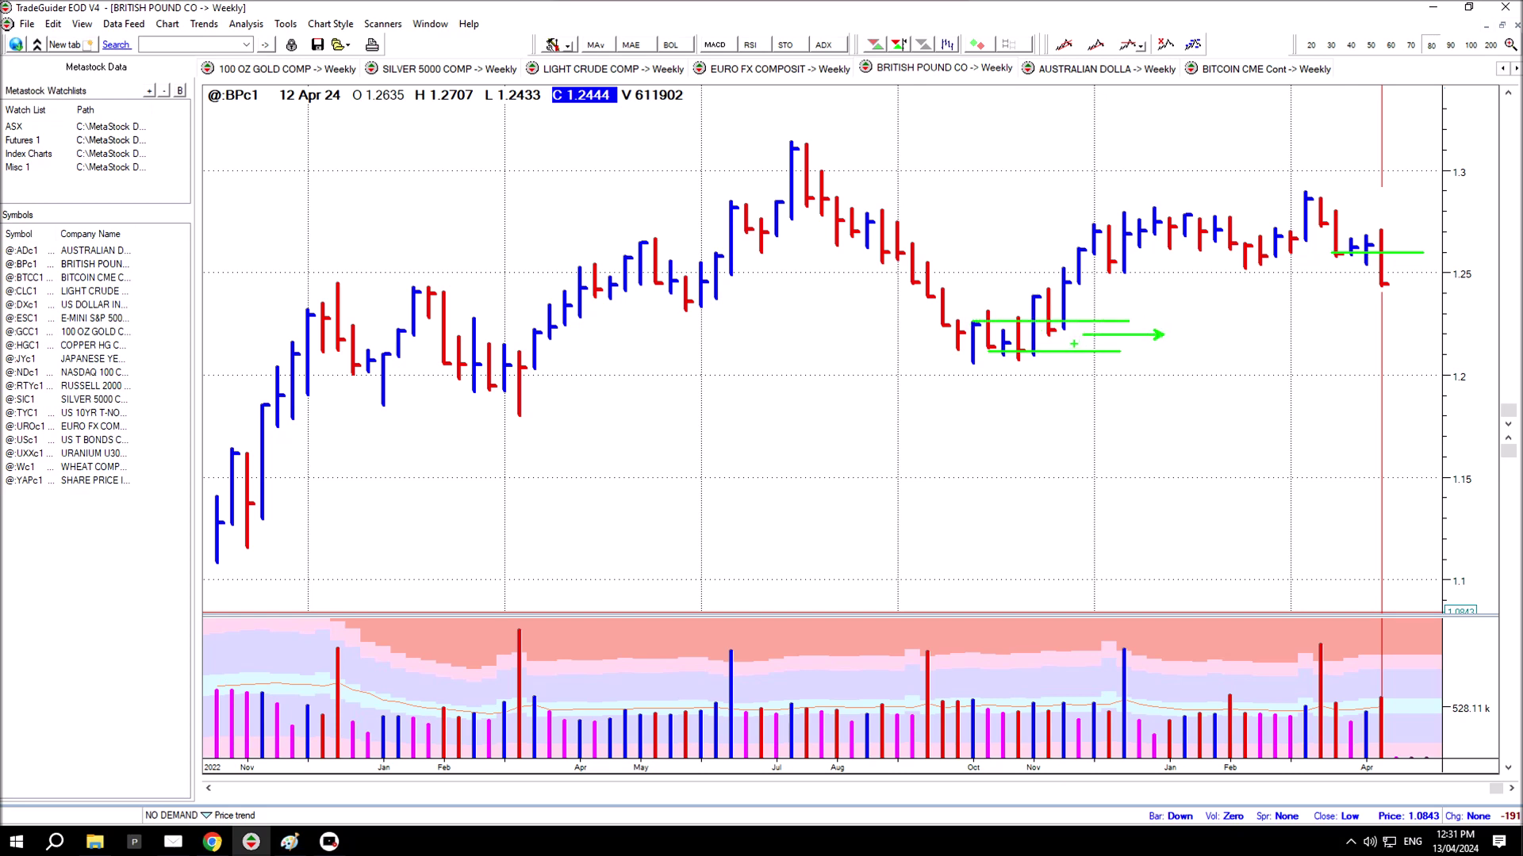
Step: Extend a British Pound level near 1.24 from the November high, add an arrow to it, and mark the latest bar's decline
left_click_drag(1037, 294, 1519, 294)
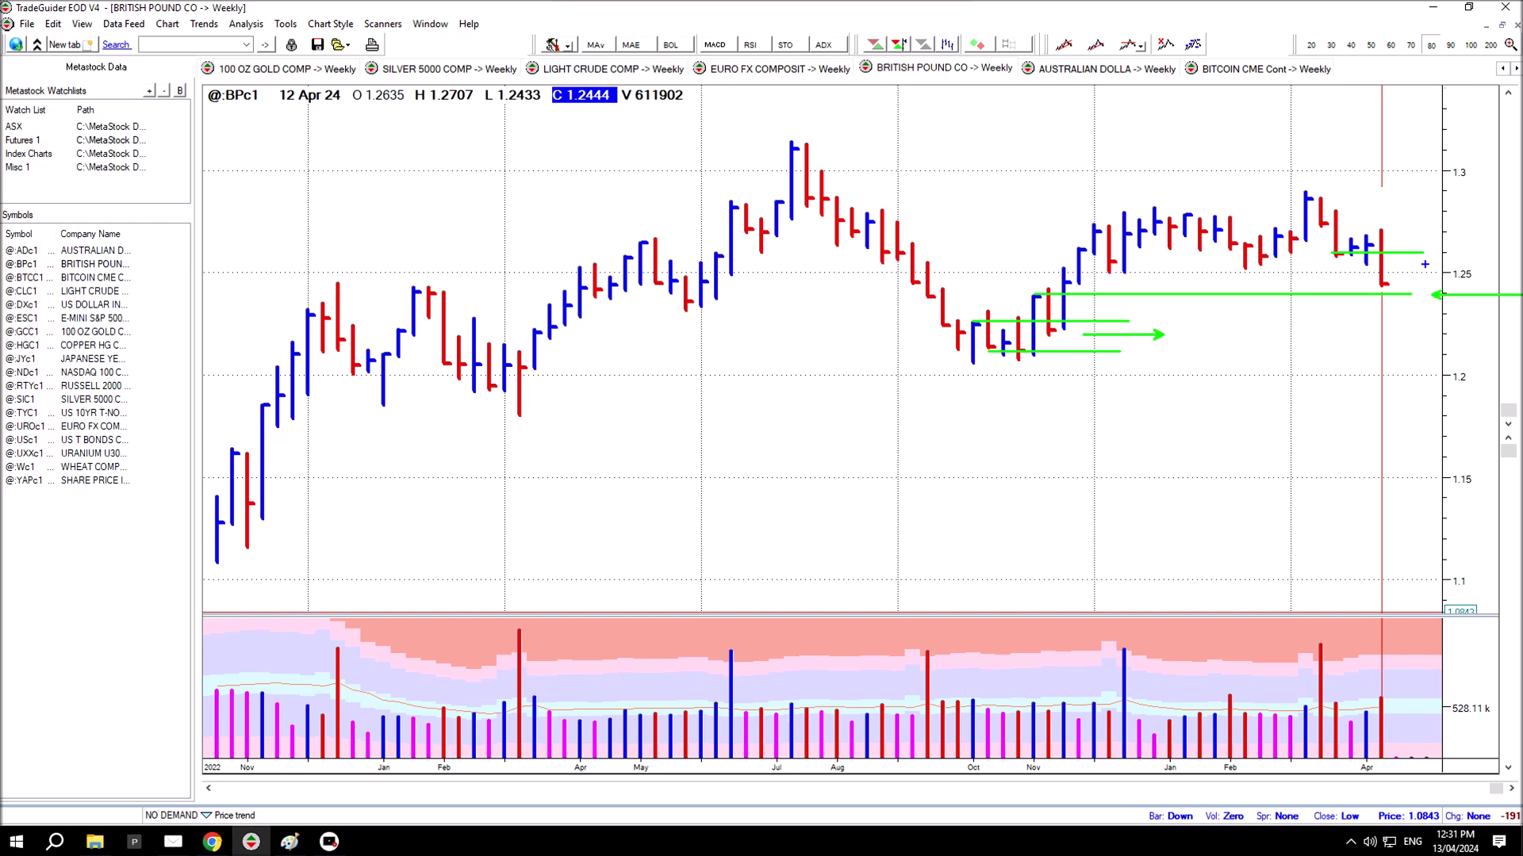
left_click_drag(1405, 245, 1404, 284)
left_click_drag(1404, 243, 1416, 243)
Step: Open the Australian Dollar weekly chart, draw levels near 0.651, 0.637 and 0.629, and mark the latest volume, November bars and 0.64 area
left_click(1098, 69)
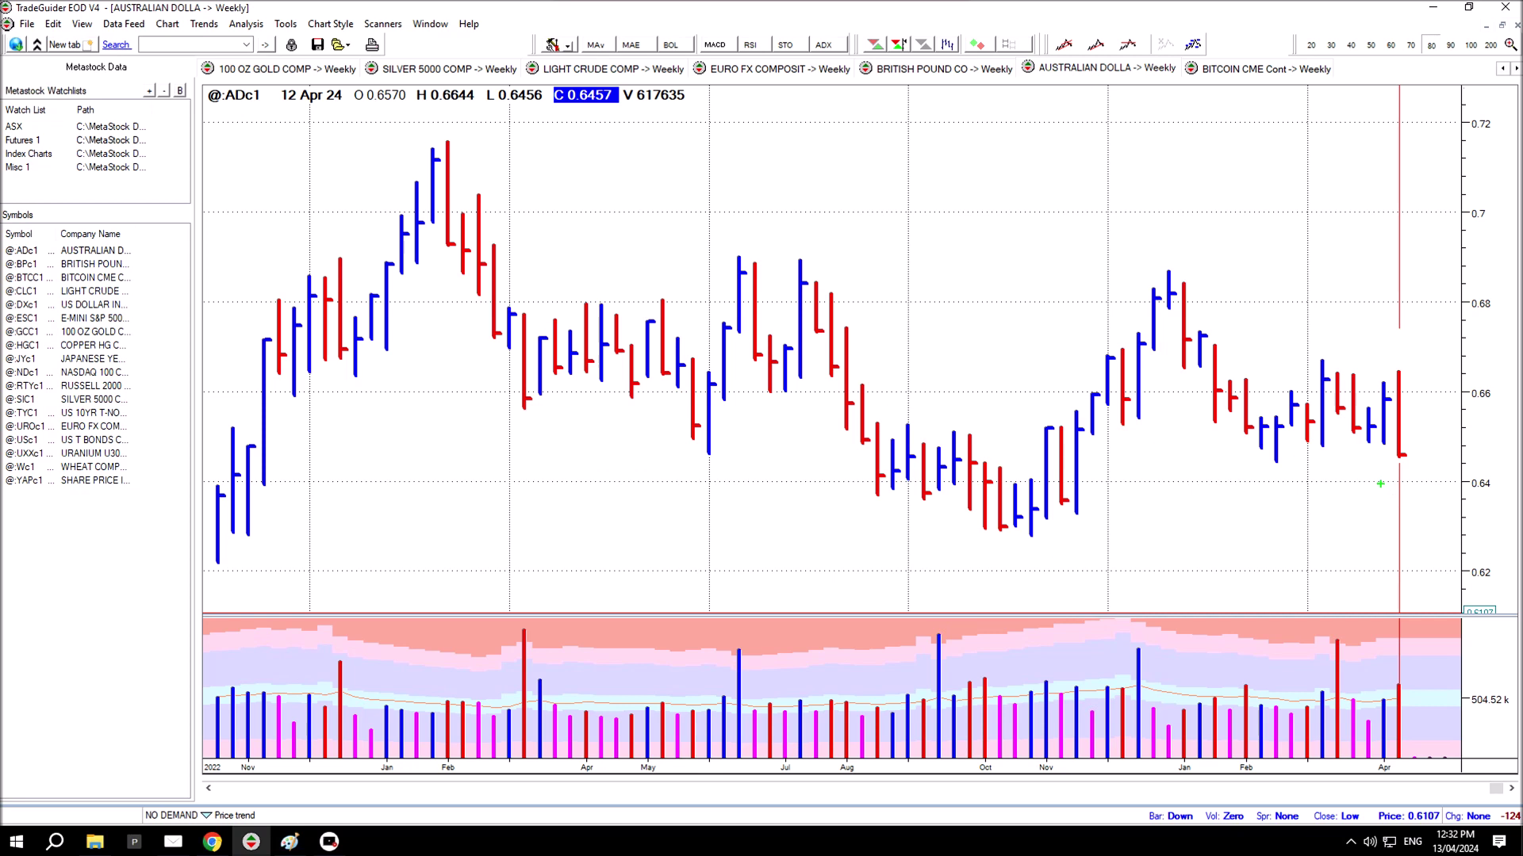
left_click_drag(1349, 433, 1419, 431)
left_click_drag(1413, 676, 1467, 627)
left_click_drag(1442, 432, 1519, 431)
mouse_move(872, 495)
left_mouse_down()
mouse_move(969, 496)
mouse_move(1081, 530)
mouse_move(1162, 505)
left_mouse_up()
mouse_move(1083, 476)
left_mouse_down()
mouse_move(1142, 476)
mouse_move(1061, 476)
left_mouse_up()
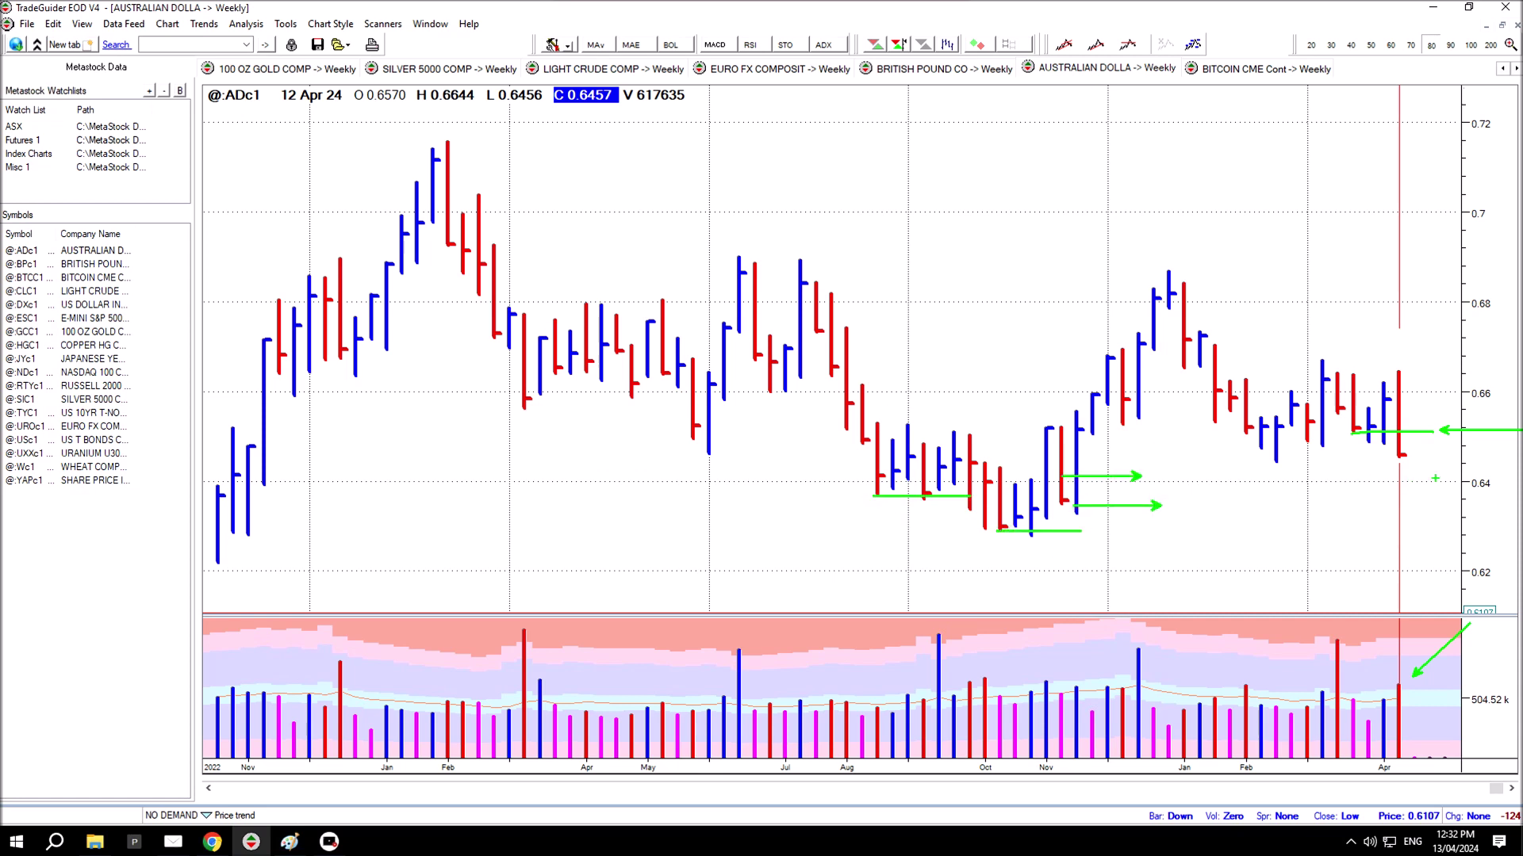
left_click_drag(1461, 473, 1521, 500)
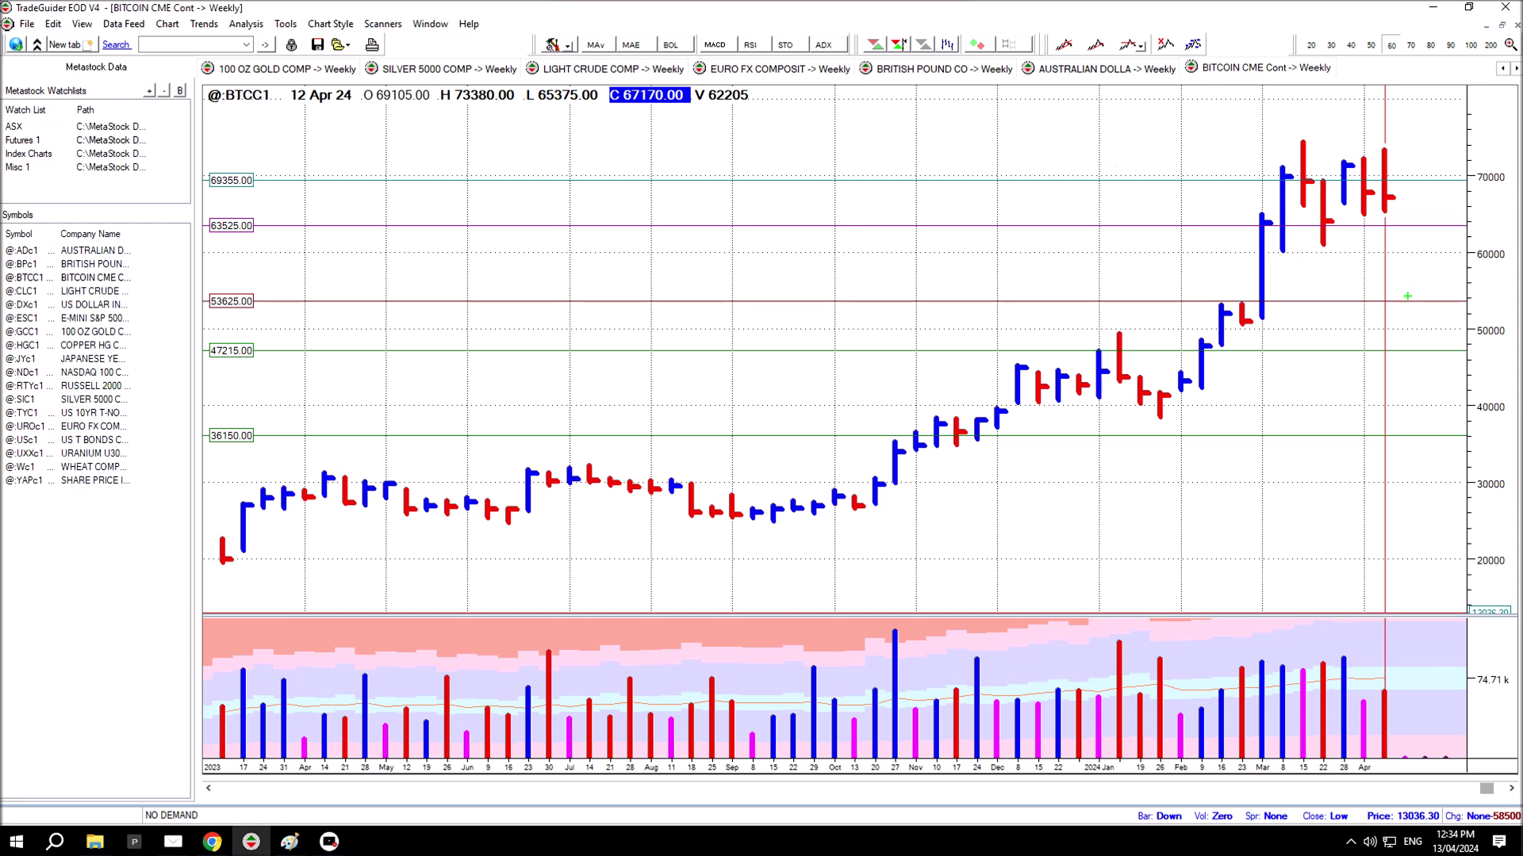
Step: On the Bitcoin weekly chart, add arrows along the 69355, 63525 and 53625 levels, between 47215 and 36150, and downward between the levels
left_click_drag(404, 222, 256, 222)
left_click_drag(364, 176, 253, 177)
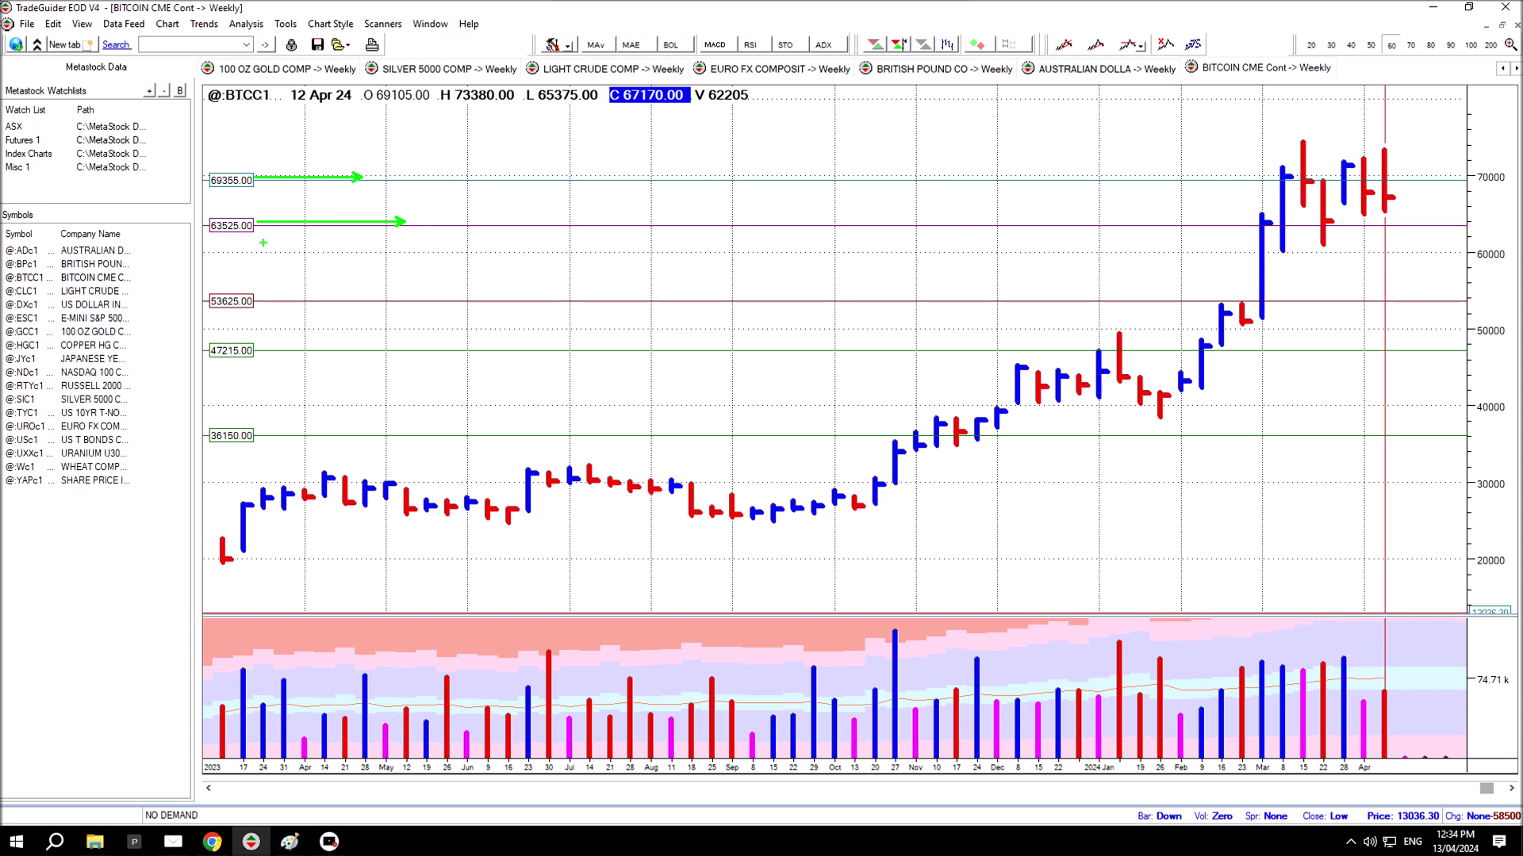
left_click_drag(352, 252, 352, 194)
left_click_drag(377, 301, 254, 300)
left_click_drag(368, 321, 368, 254)
mouse_move(405, 363)
left_mouse_down()
mouse_move(272, 363)
mouse_move(264, 383)
left_mouse_up()
mouse_move(371, 403)
left_mouse_down()
mouse_move(255, 403)
mouse_move(266, 422)
left_mouse_up()
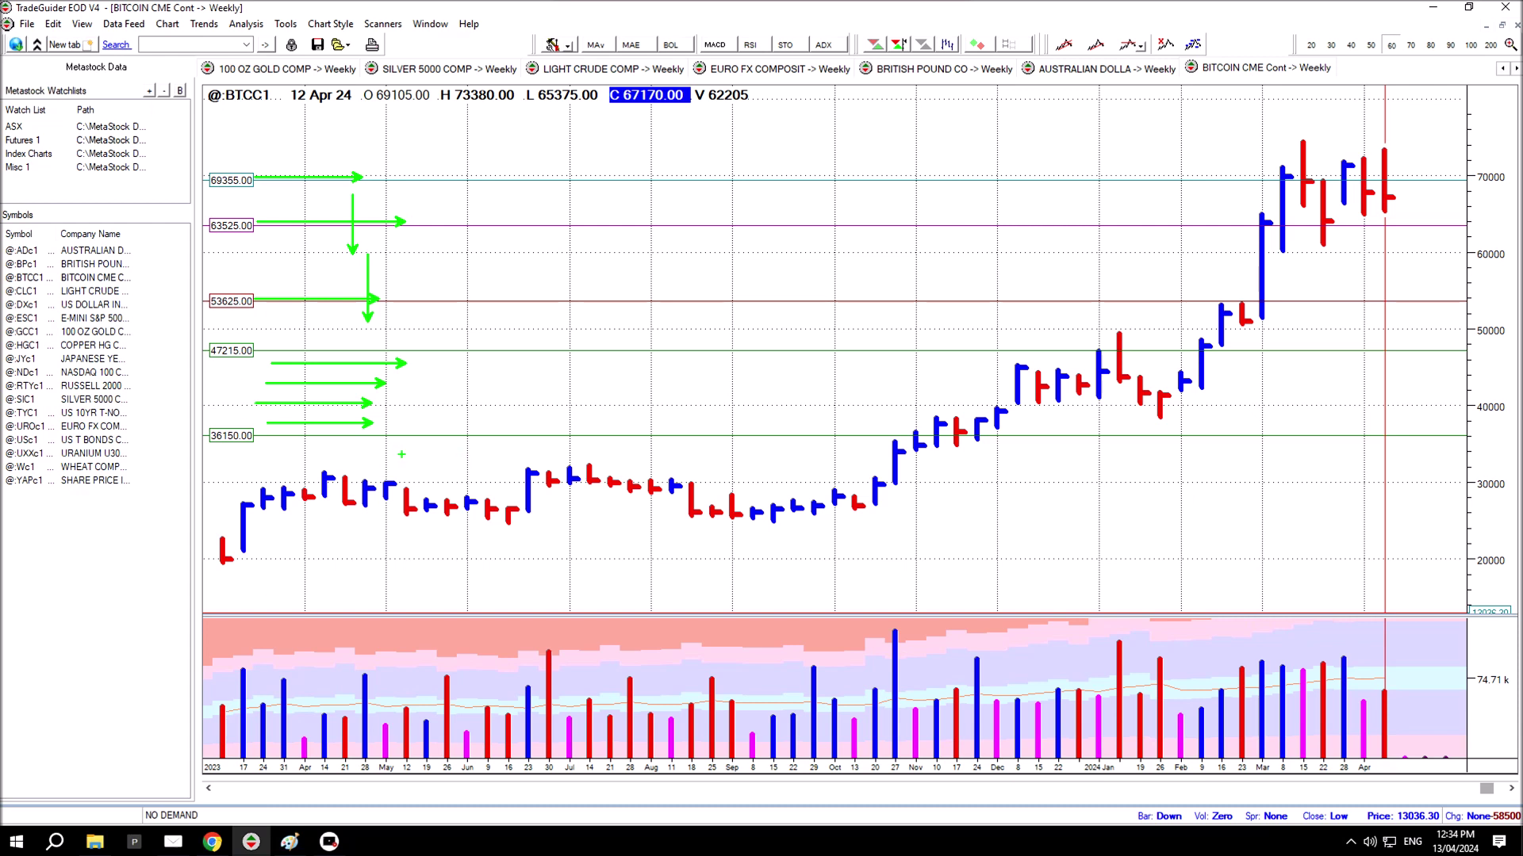
left_click_drag(393, 459, 393, 394)
Step: Add arrows to Bitcoin's March 2023 rally bar and to the price areas near 20000 and 30000
left_click_drag(243, 499, 84, 555)
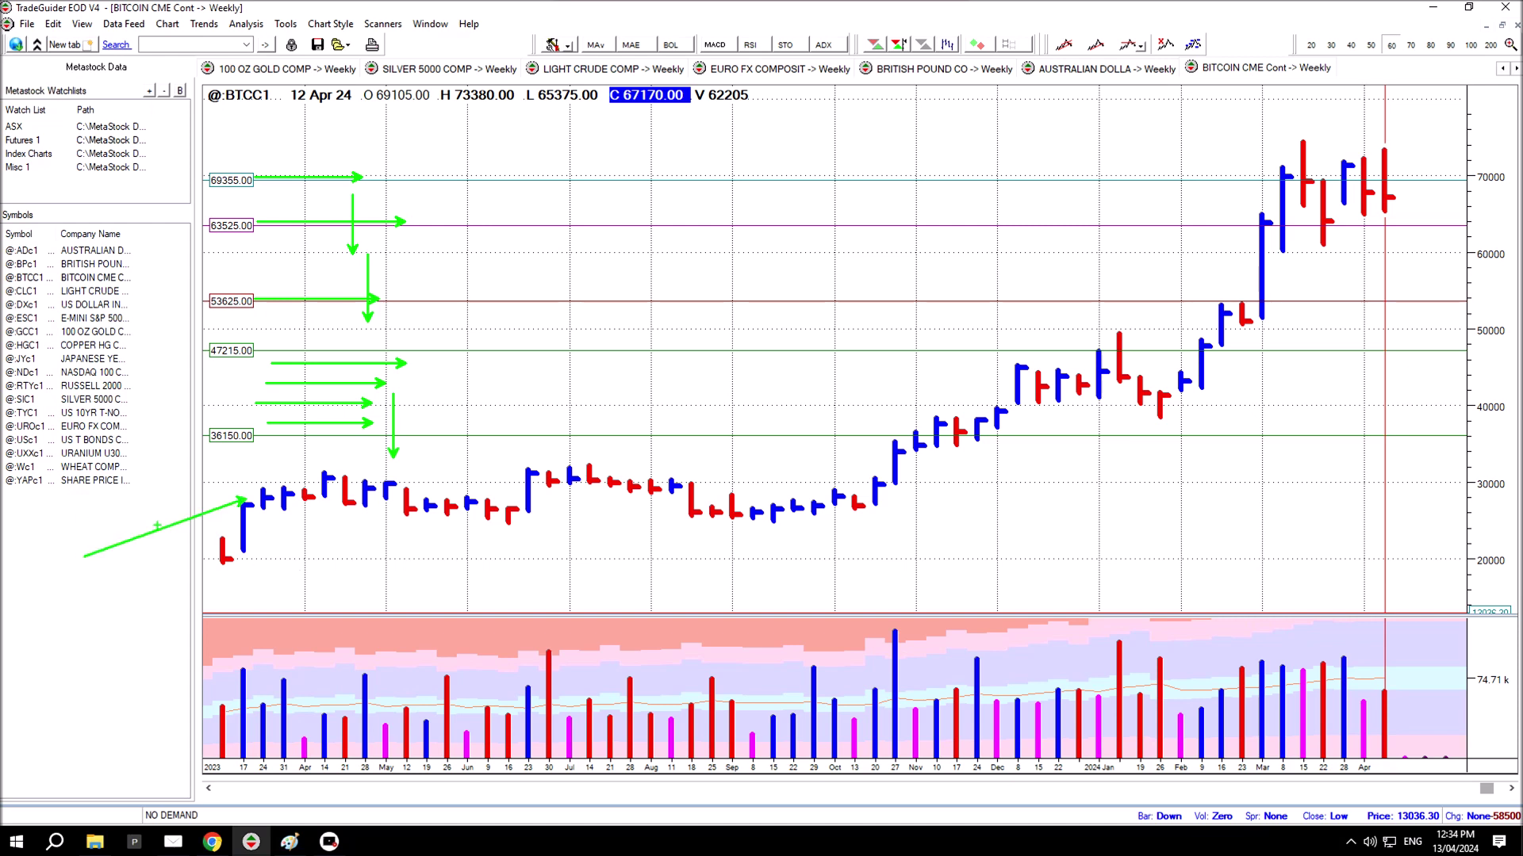
left_click_drag(202, 566, 52, 565)
left_click_drag(208, 484, 115, 484)
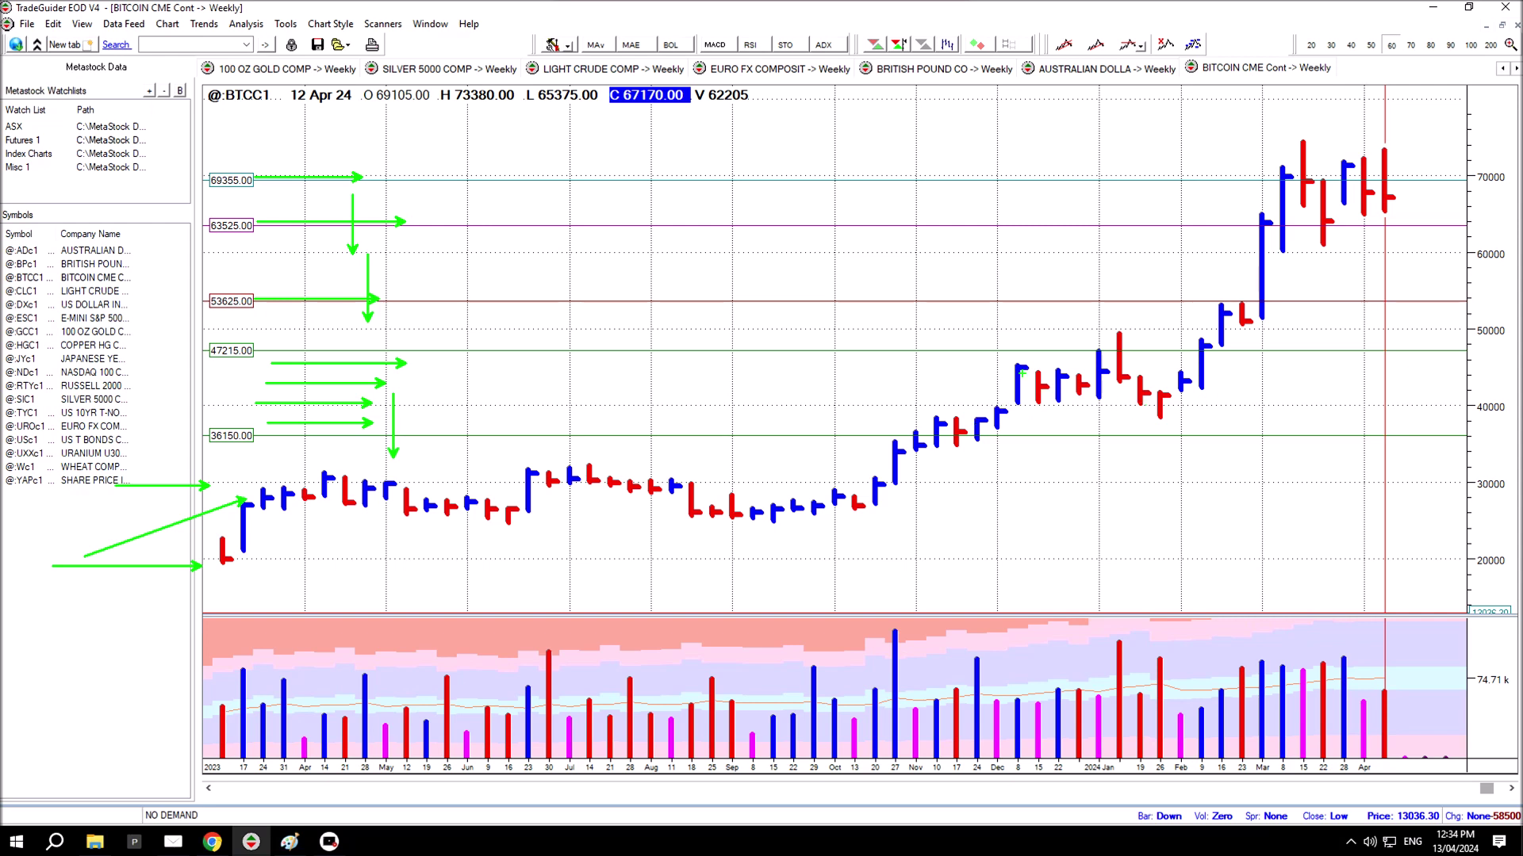
Step: Draw Bitcoin's November channel and a level near 45500, circle the December breakout, and mark the February–March rally with arrows and a circle
left_click_drag(996, 396, 876, 431)
left_click_drag(1007, 432, 913, 463)
left_click_drag(1016, 365, 1251, 364)
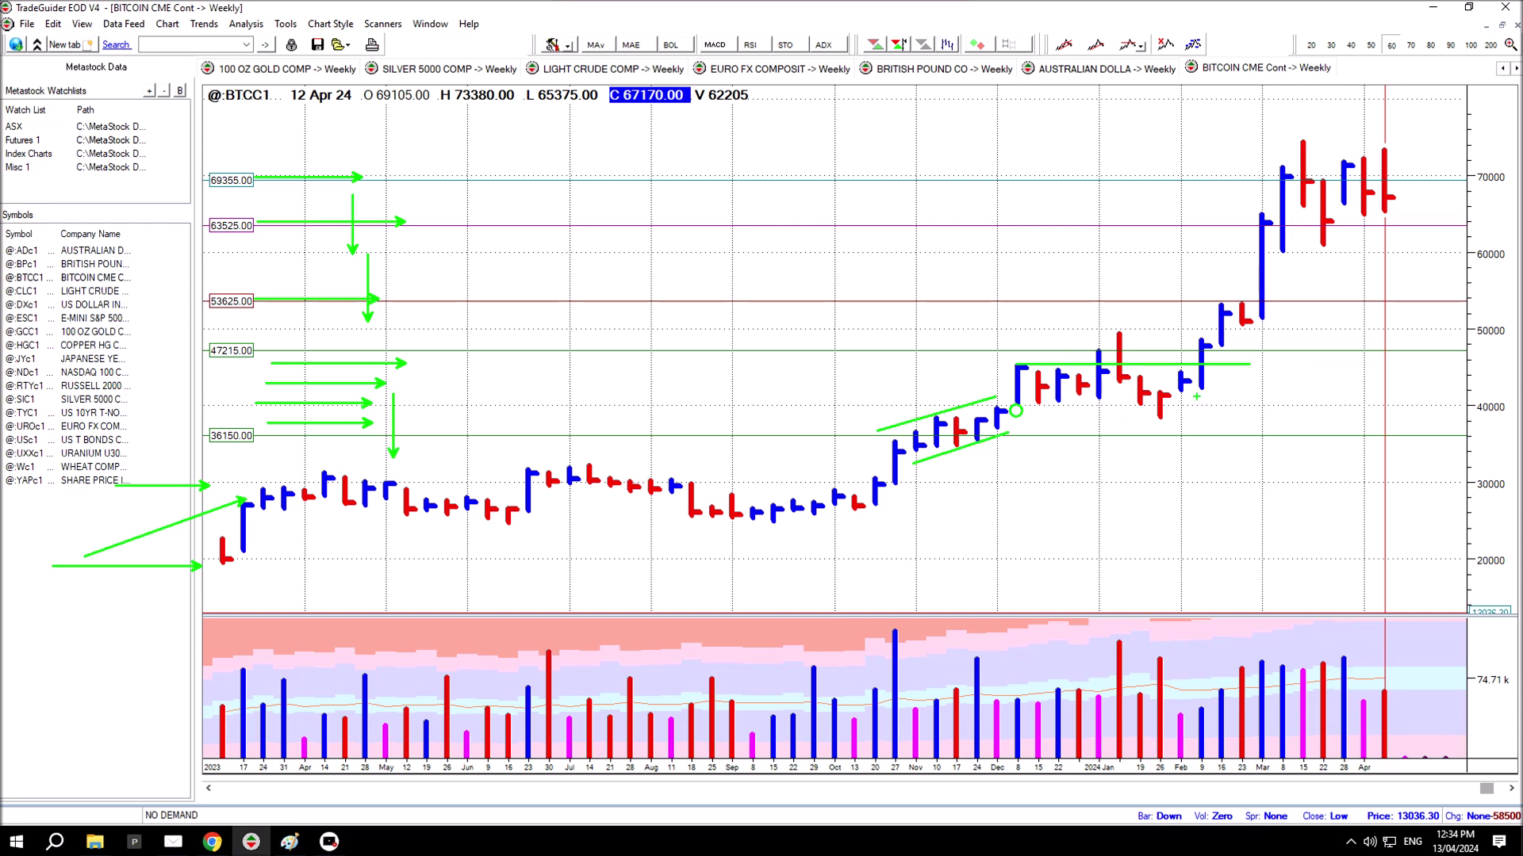
left_click_drag(1170, 367, 1214, 304)
left_click_drag(1270, 374, 1244, 233)
mouse_move(1271, 234)
left_mouse_down()
mouse_move(1271, 184)
mouse_move(1301, 258)
left_mouse_up()
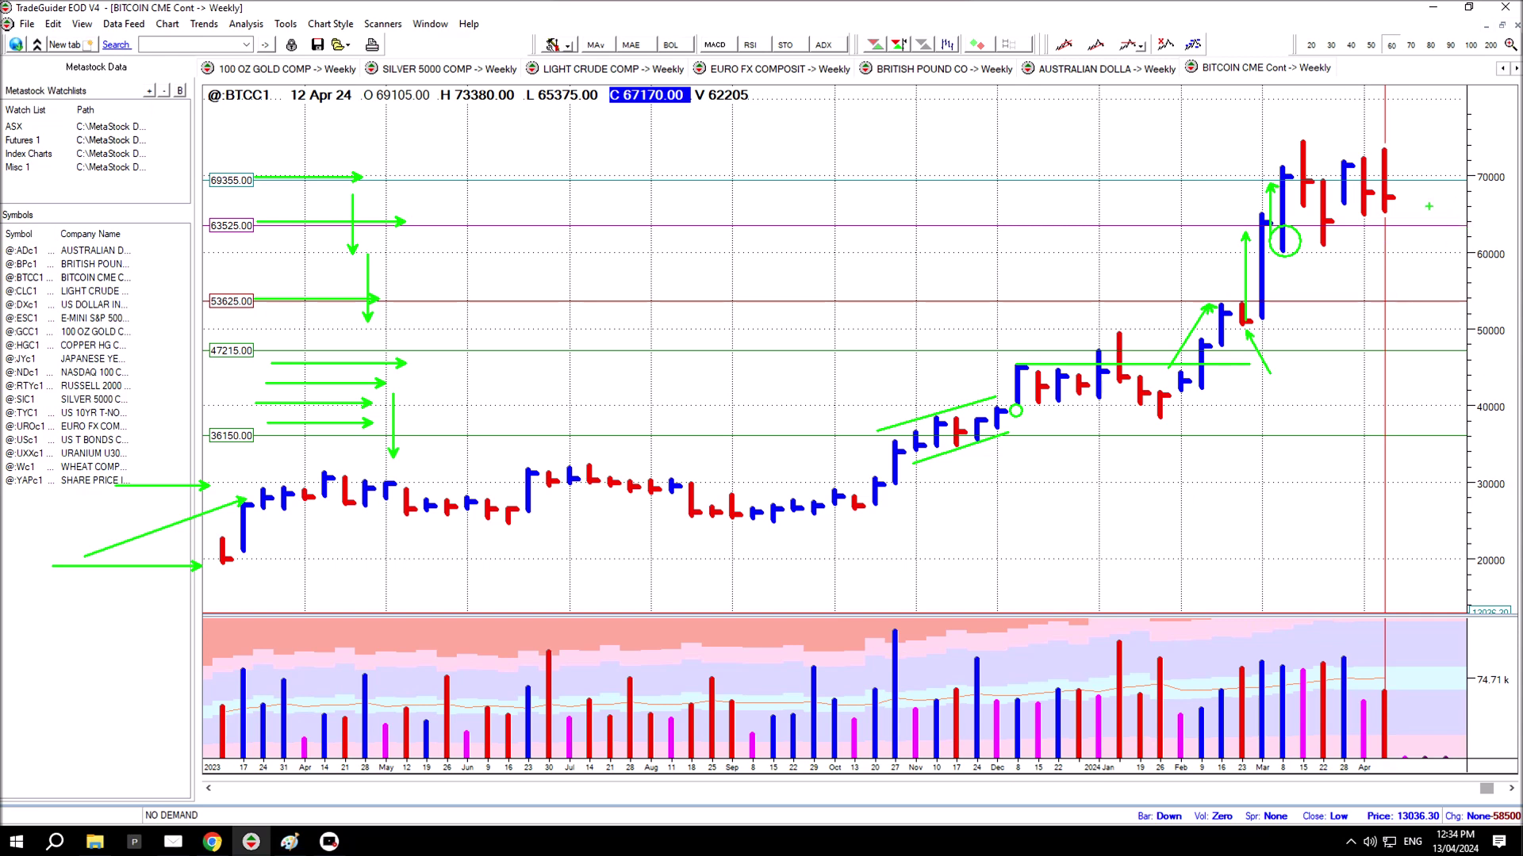
Step: Add arrows to the highs of Bitcoin's last two price bars and to their volume bars
left_click_drag(1343, 115, 1361, 157)
left_click_drag(1368, 93, 1384, 140)
left_click_drag(1362, 695, 1354, 623)
left_click_drag(1385, 684, 1381, 627)
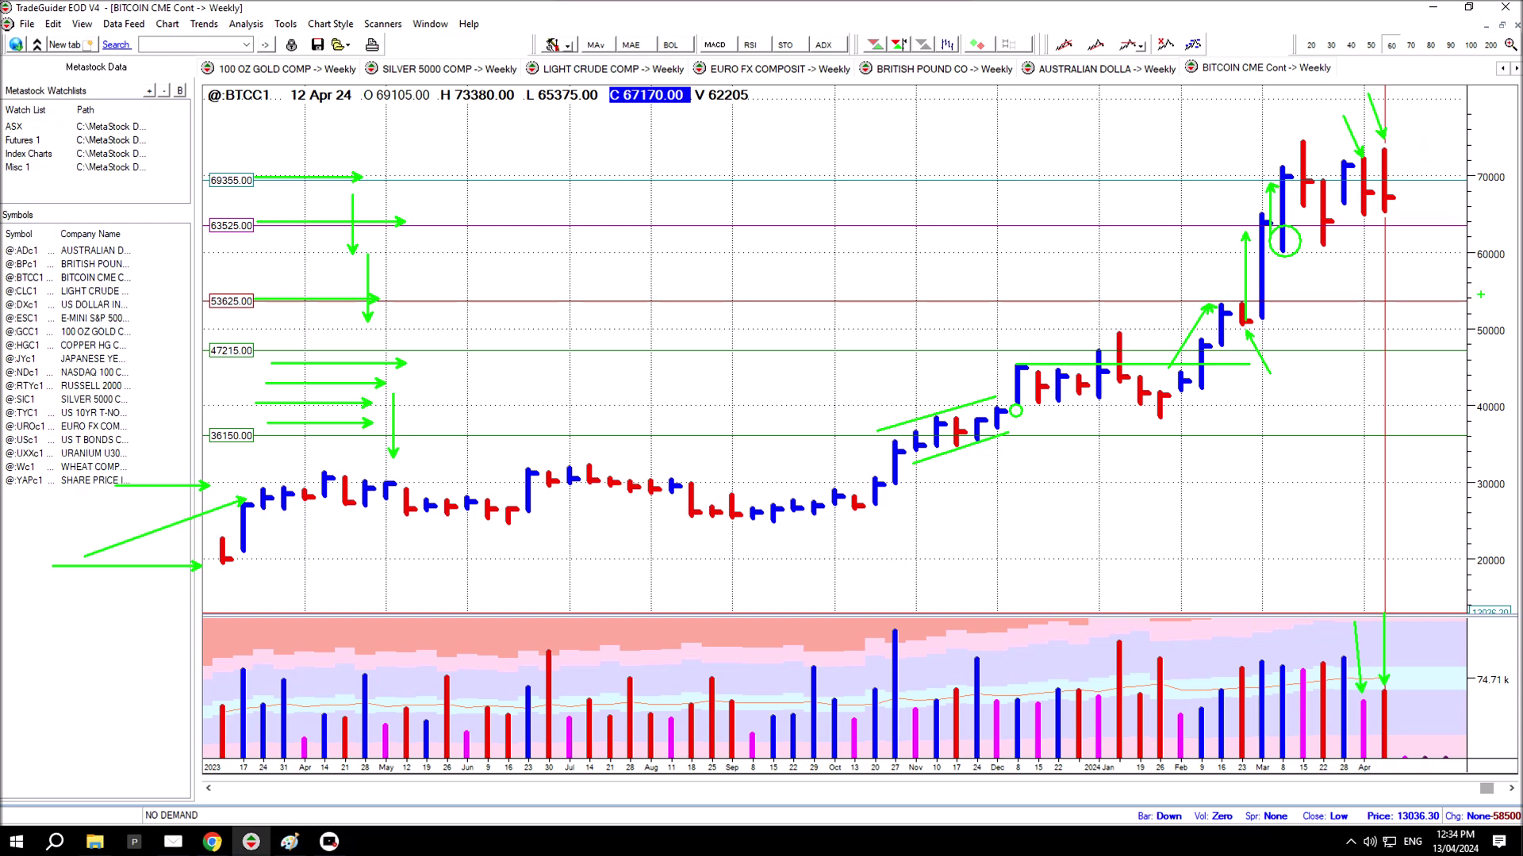
Step: Mark the last two Bitcoin bars' highs and lows, add more arrows to the latest high and volume, and clear the annotations
left_click_drag(1399, 691, 1499, 691)
left_click_drag(1362, 213, 1419, 213)
mouse_move(1359, 157)
left_mouse_down()
mouse_move(1409, 153)
mouse_move(1428, 124)
left_mouse_up()
left_click_drag(1393, 681, 1434, 658)
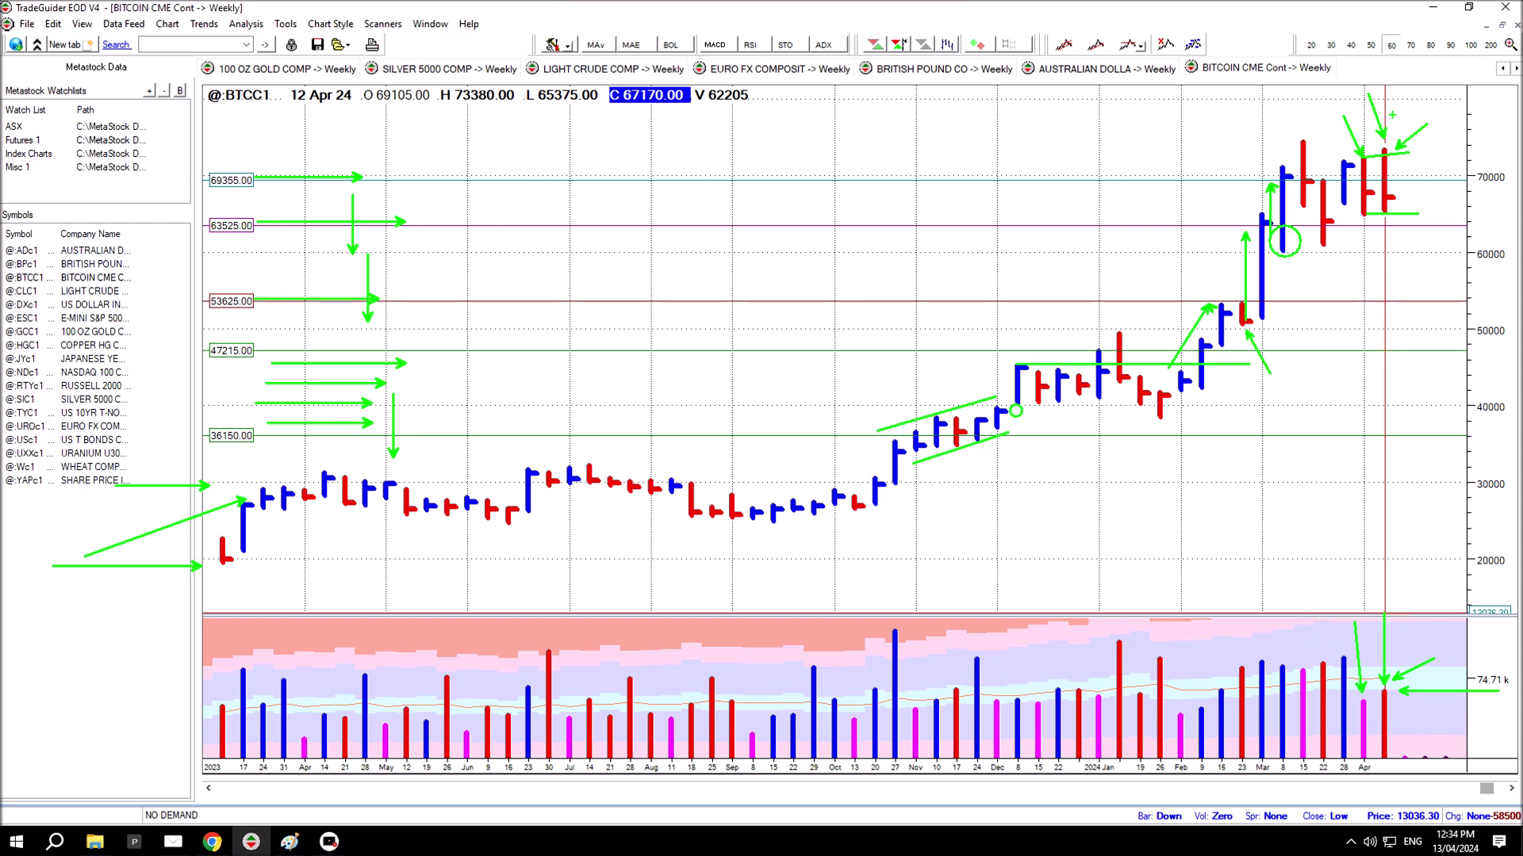
left_click_drag(1427, 175, 1335, 175)
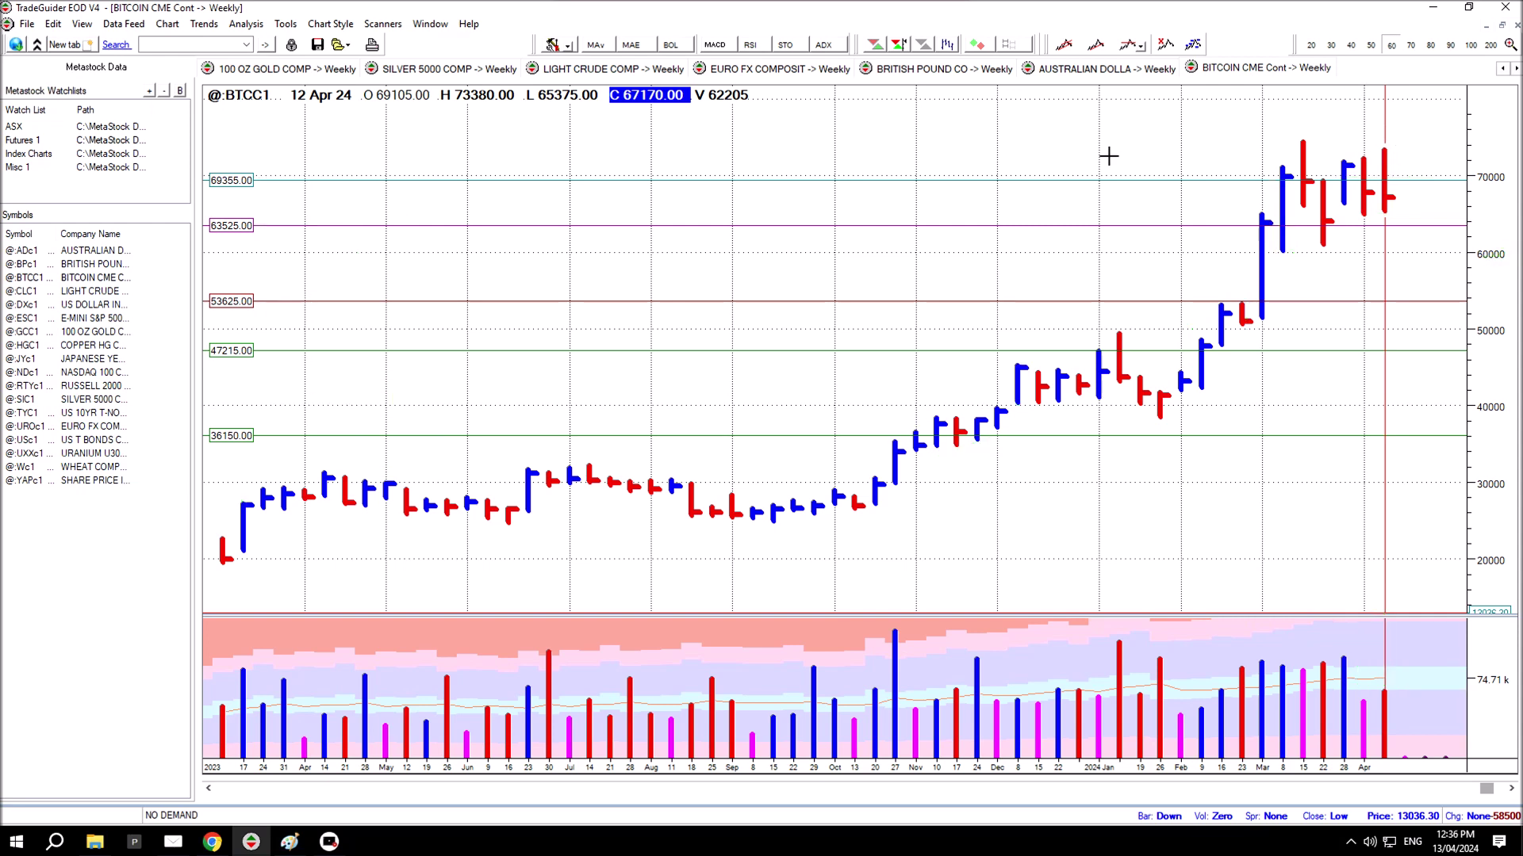
Step: Return to the US Dollar Index weekly chart
left_click(1504, 70)
left_click(1503, 70)
left_click(1503, 70)
left_click(1503, 70)
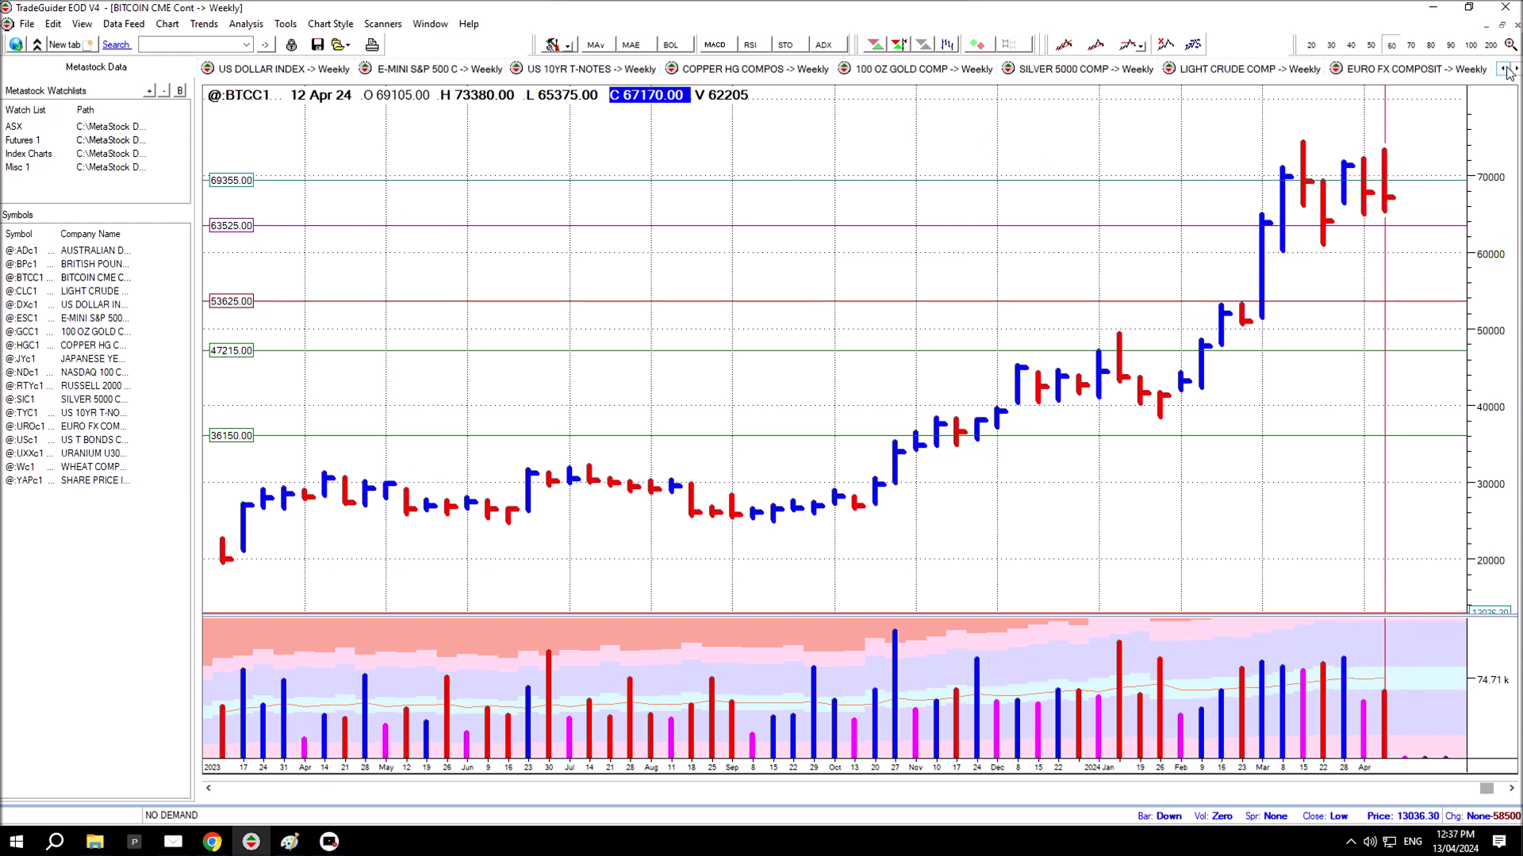
left_click(284, 70)
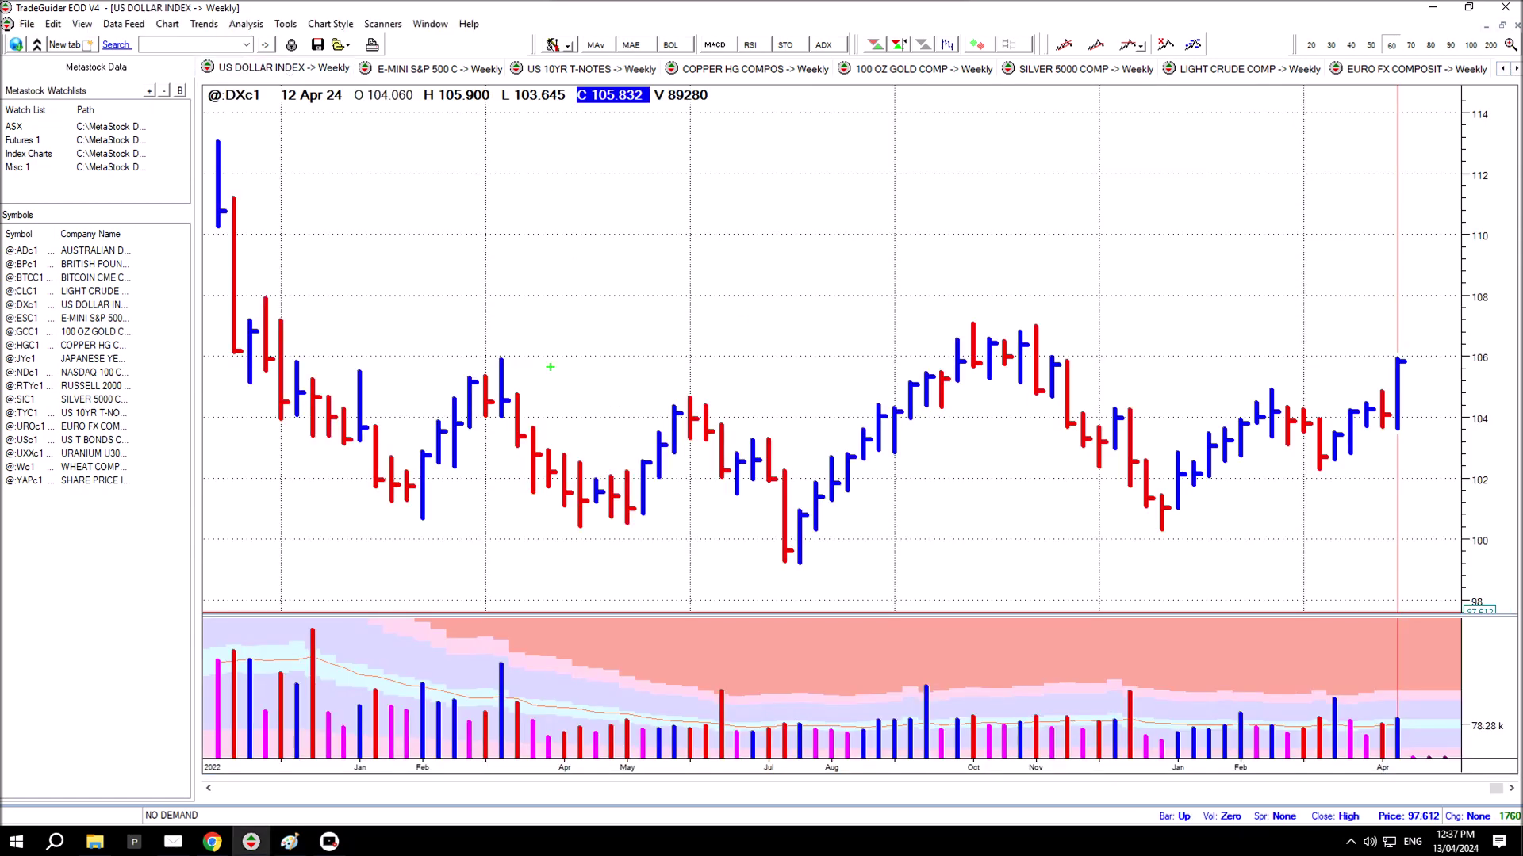
Step: Draw a green horizontal level near 104, box its axis label, and add green arrows beside the latest bar and toward the label
left_click_drag(281, 418, 1458, 418)
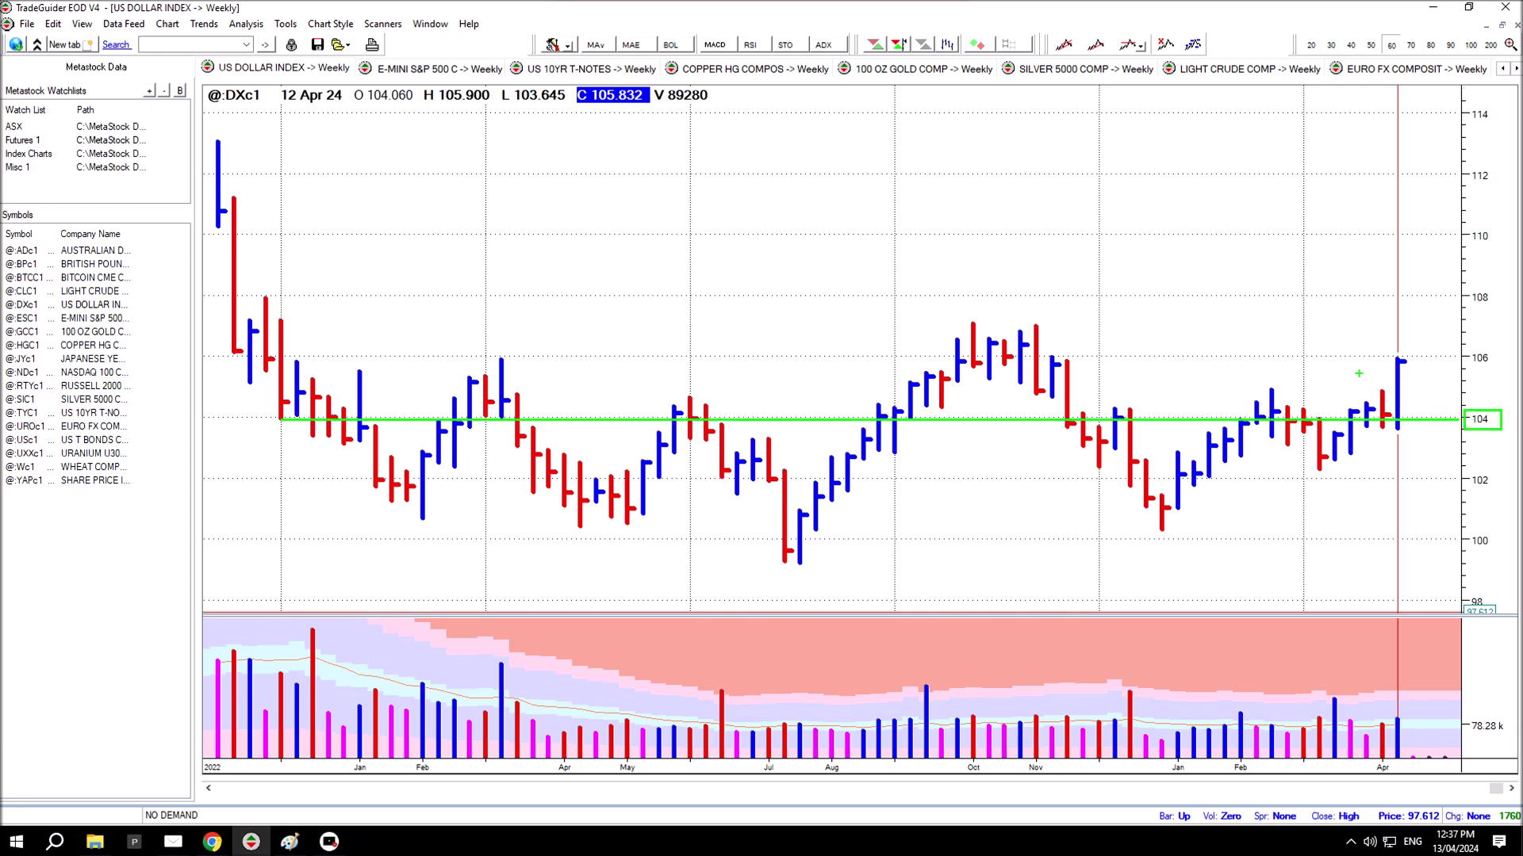
left_click_drag(1387, 367, 1386, 414)
left_click_drag(1484, 445, 1509, 480)
left_click_drag(1414, 357, 1415, 429)
key("ctrl+z")
key("ctrl+z")
Step: Box the latest price bar's close in red and add a red arrow rising from the box
mouse_move(1391, 356)
left_mouse_down()
mouse_move(1398, 374)
mouse_move(1439, 380)
left_mouse_up()
left_click_drag(1449, 331, 1430, 367)
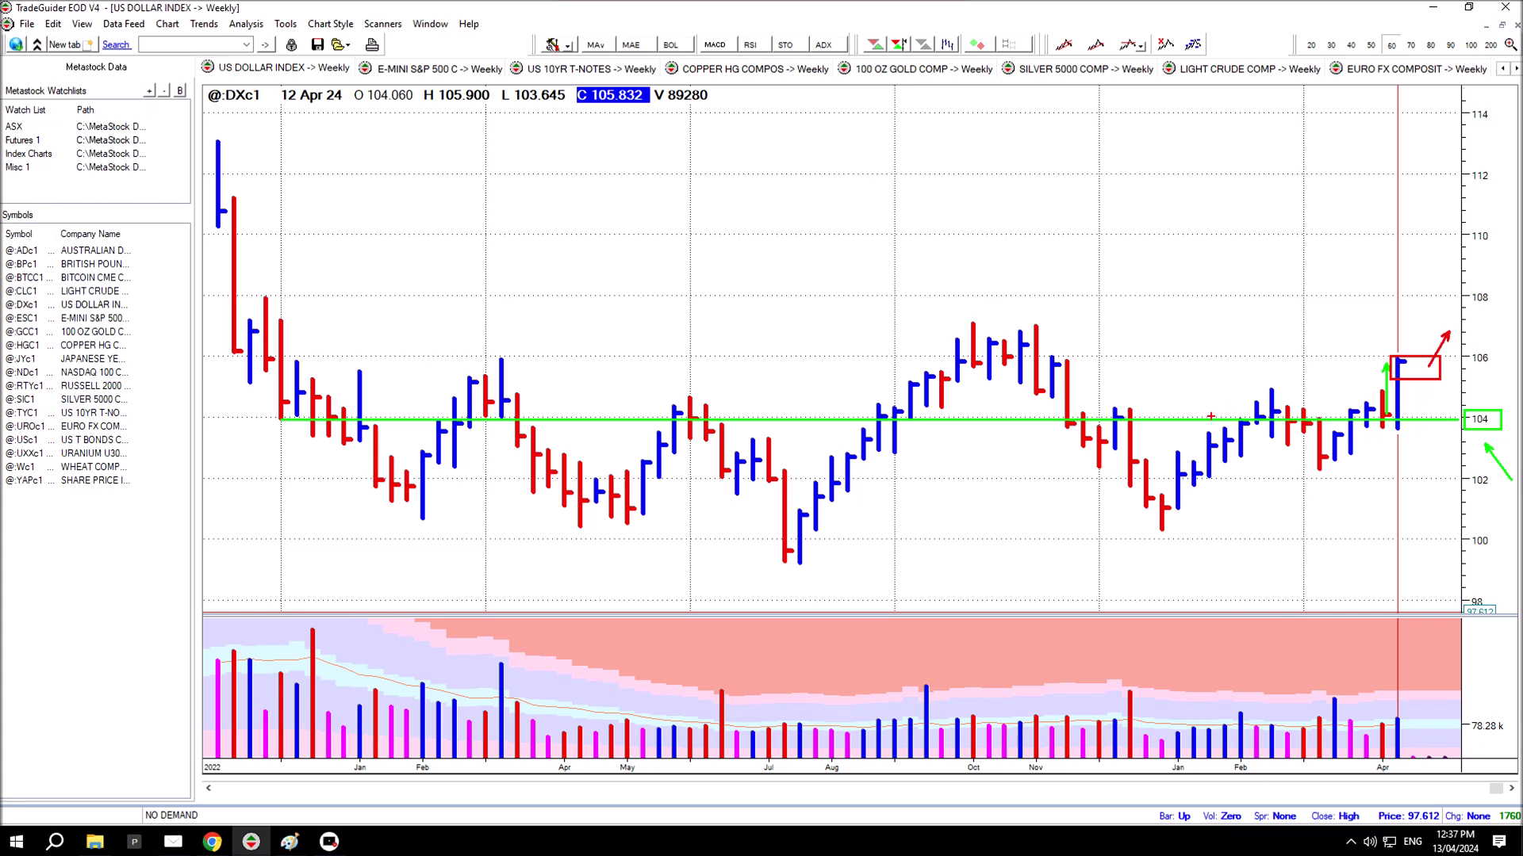
Step: Bracket the October–November highs with two green lines, extend red and green arrows forward, box the 106 label, and draw a level near 106
left_click_drag(1146, 352, 1044, 349)
left_click_drag(958, 337, 1115, 337)
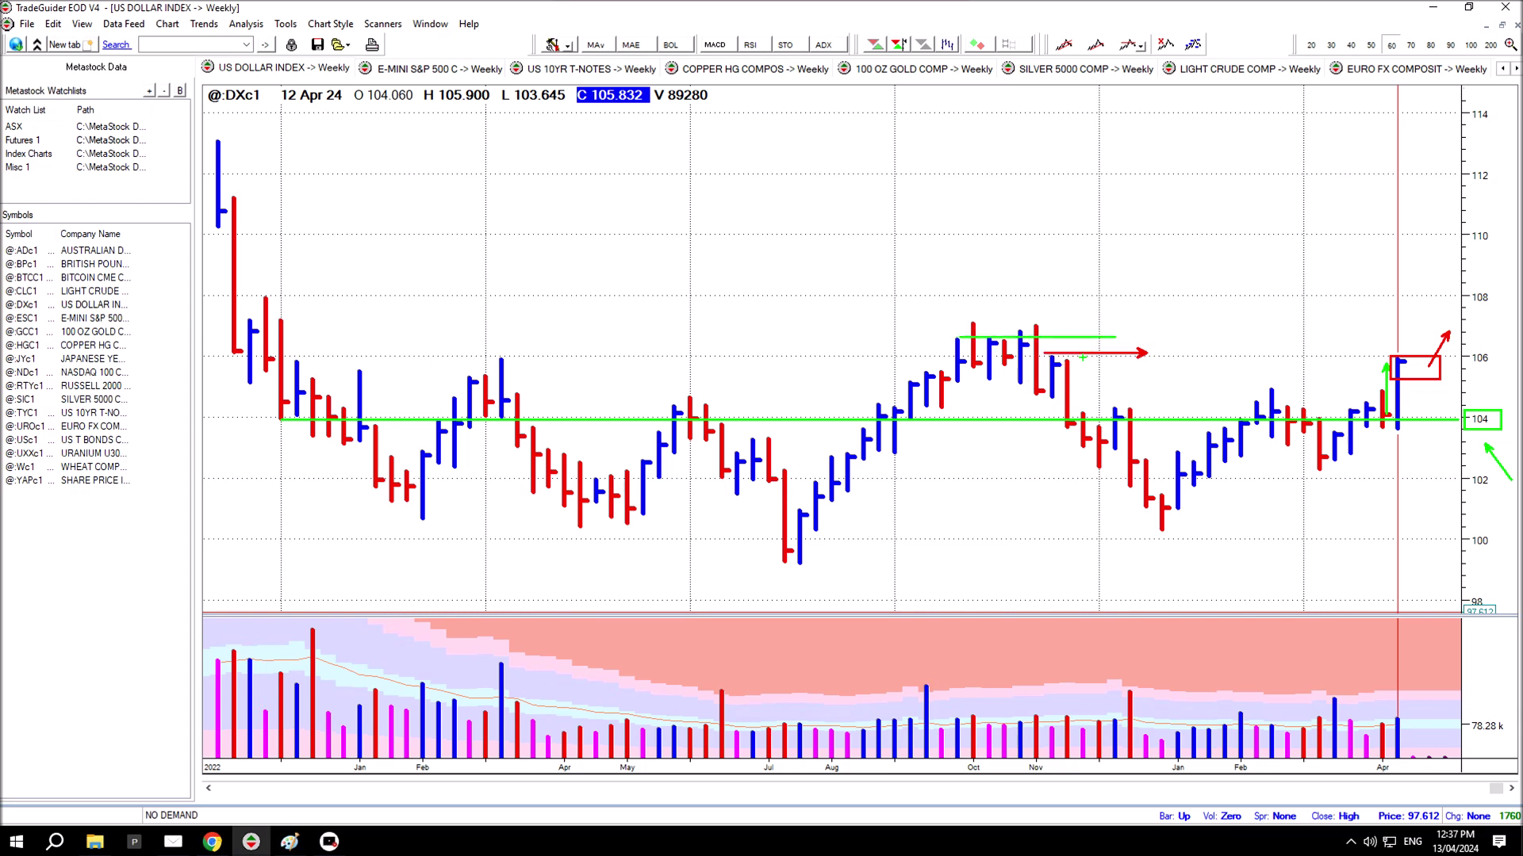
left_click_drag(969, 370, 1154, 369)
left_click_drag(1242, 355, 1249, 349)
left_click_drag(1464, 349, 1513, 371)
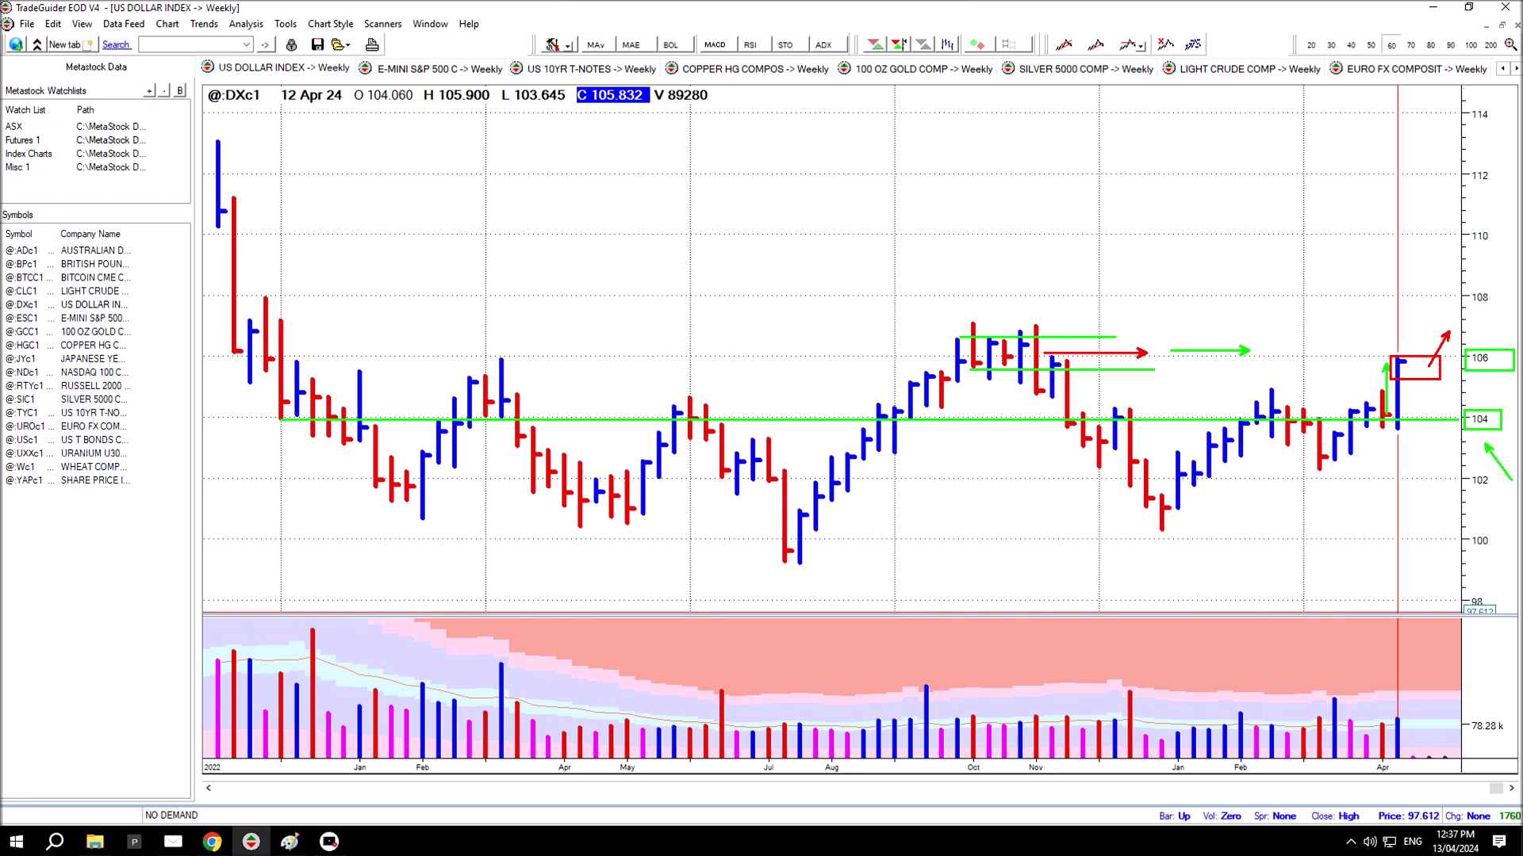
left_click_drag(238, 354, 1496, 344)
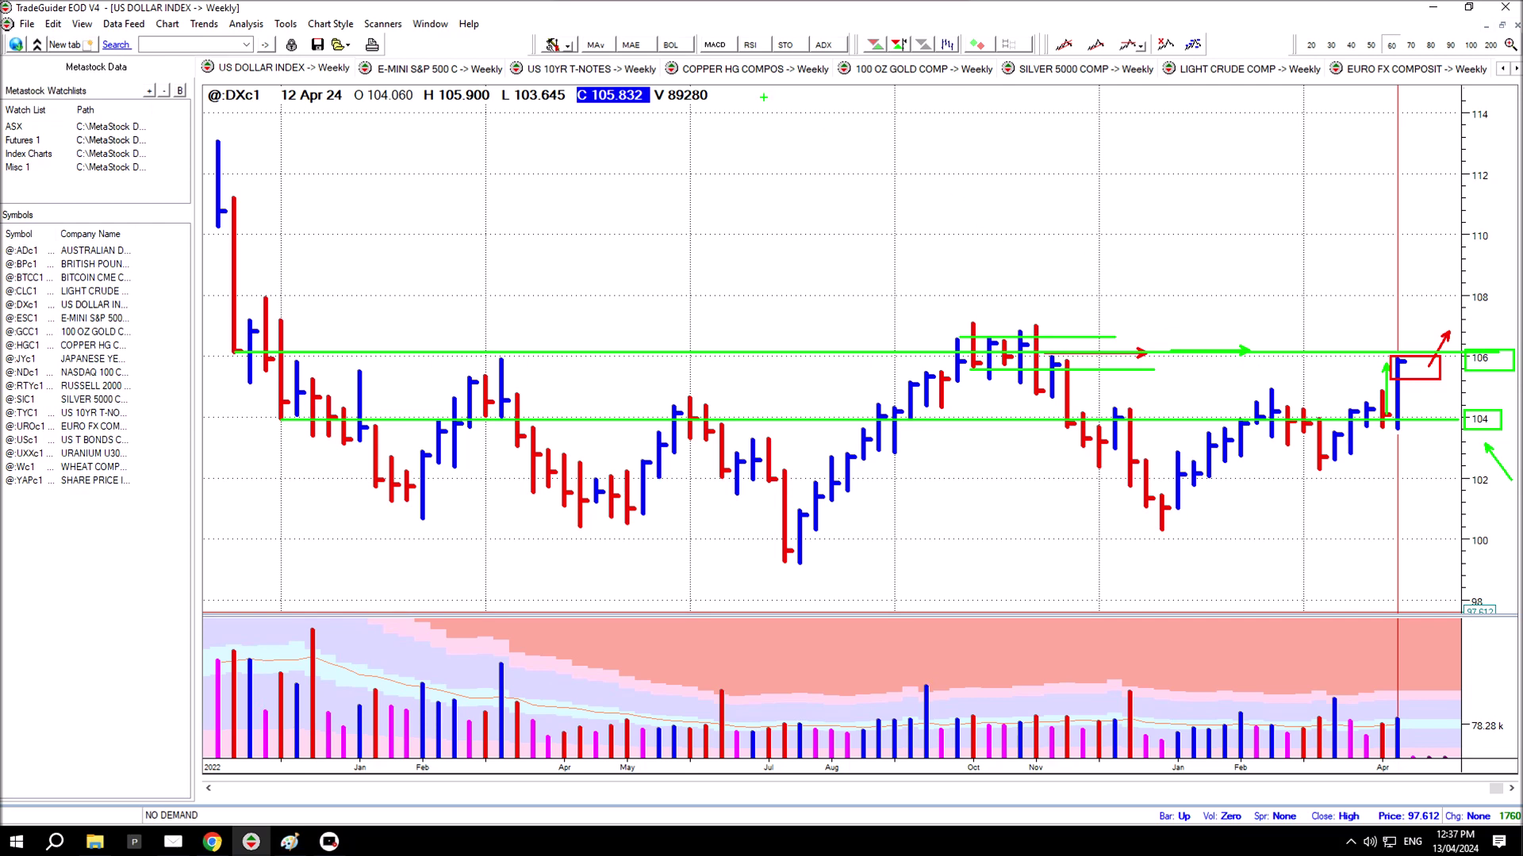
Step: Add green arrows to the latest bar's high and toward the copper, gold, silver, light crude, Euro FX and further chart names
left_click_drag(739, 87, 690, 174)
left_click_drag(1377, 357, 1341, 292)
left_click_drag(911, 83, 842, 169)
left_click_drag(1068, 84, 1005, 187)
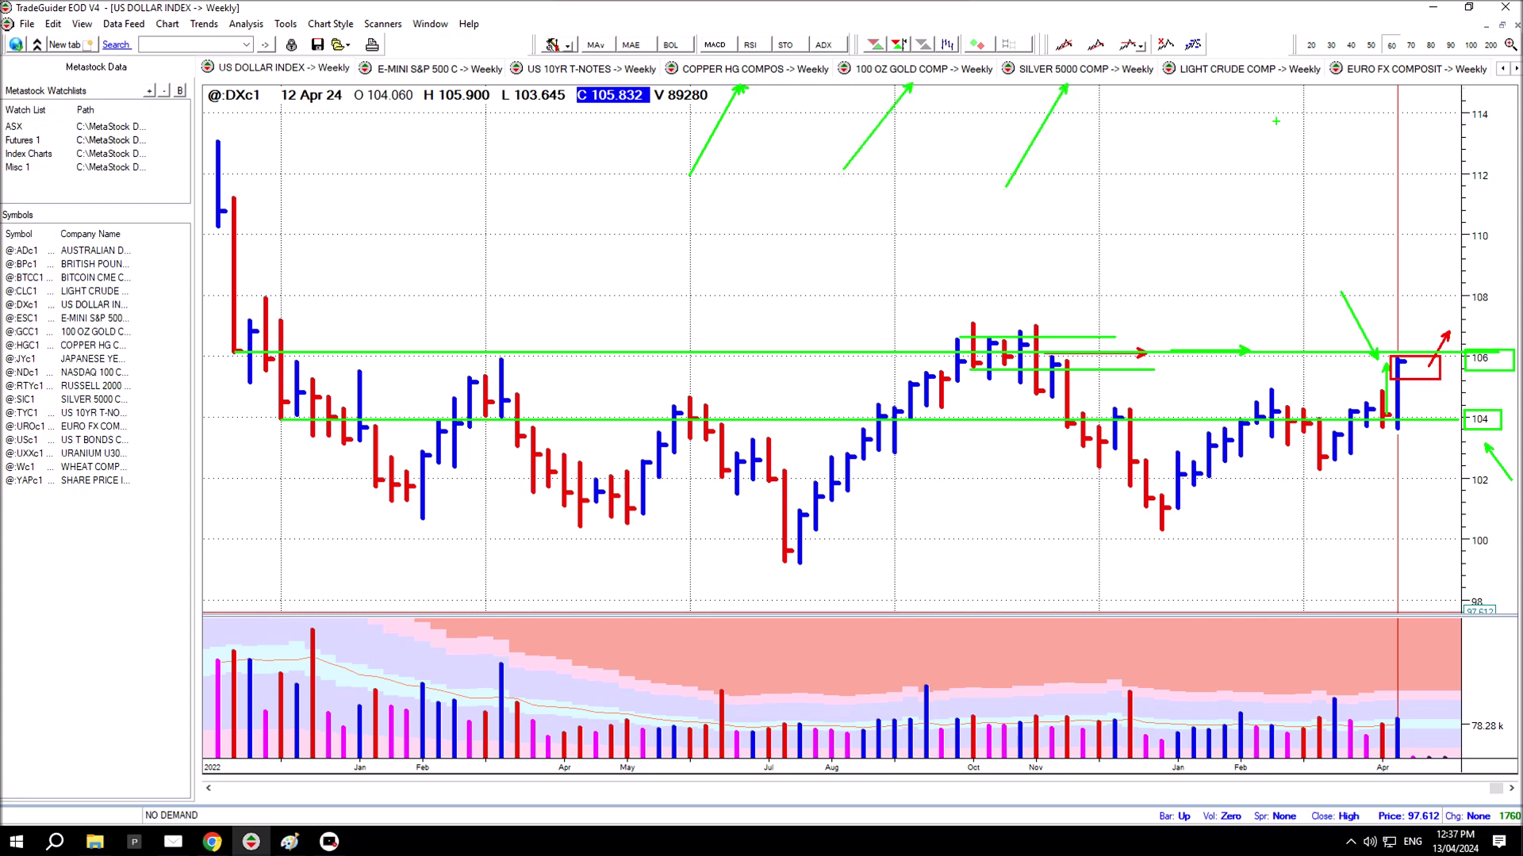
left_click_drag(1237, 81, 1194, 144)
left_click_drag(1386, 88, 1331, 161)
left_click_drag(1505, 93, 1419, 192)
left_click_drag(1512, 115, 1427, 228)
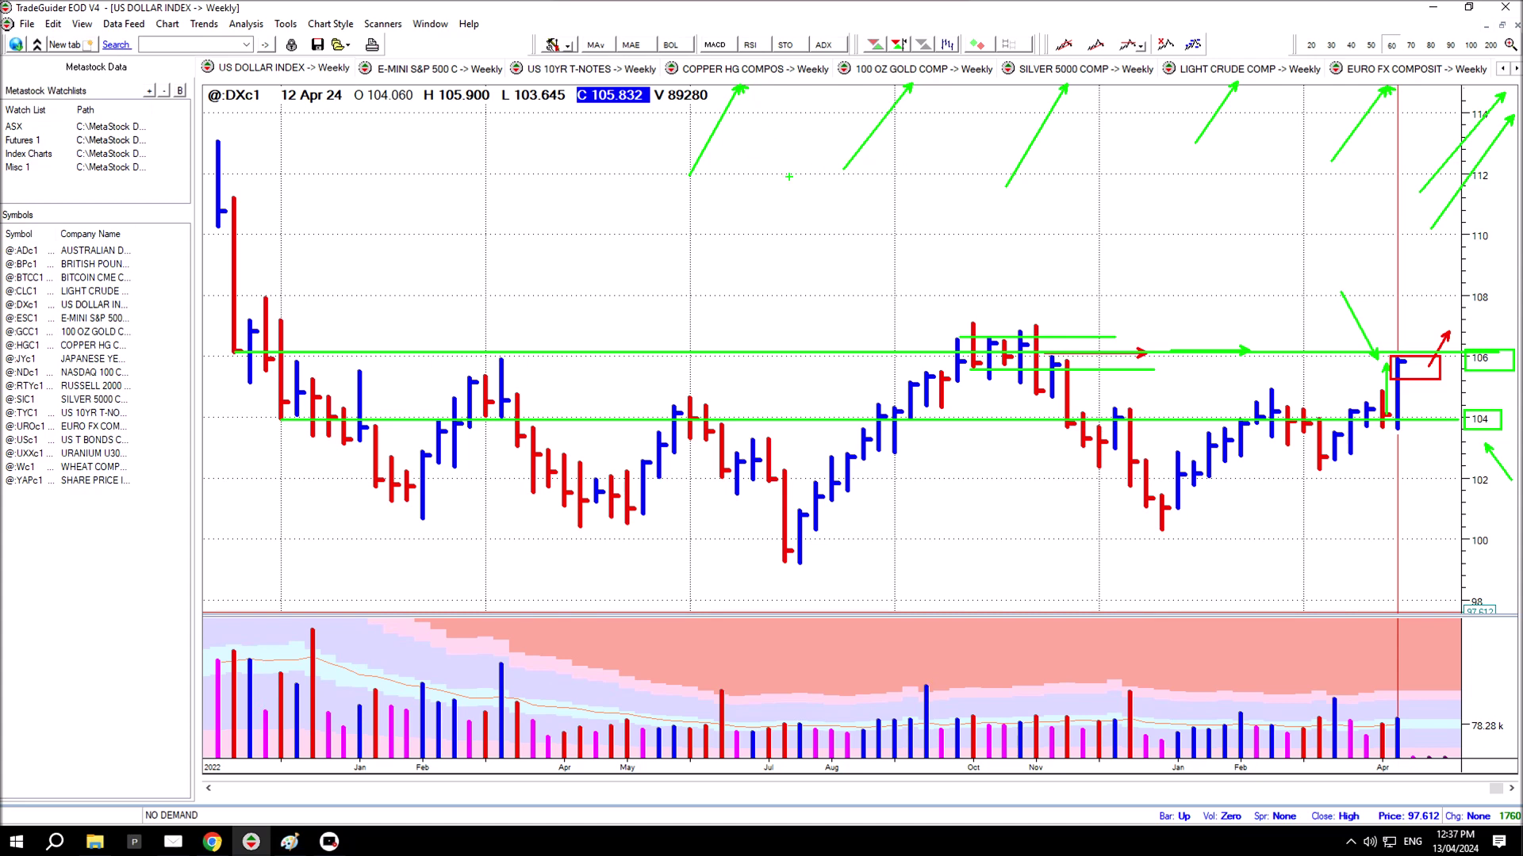
Step: Add a second green arrow toward each of the gold, copper, silver and light crude chart names, plus one toward E-mini S&P 500
left_click_drag(899, 84, 796, 187)
left_click_drag(726, 89, 653, 187)
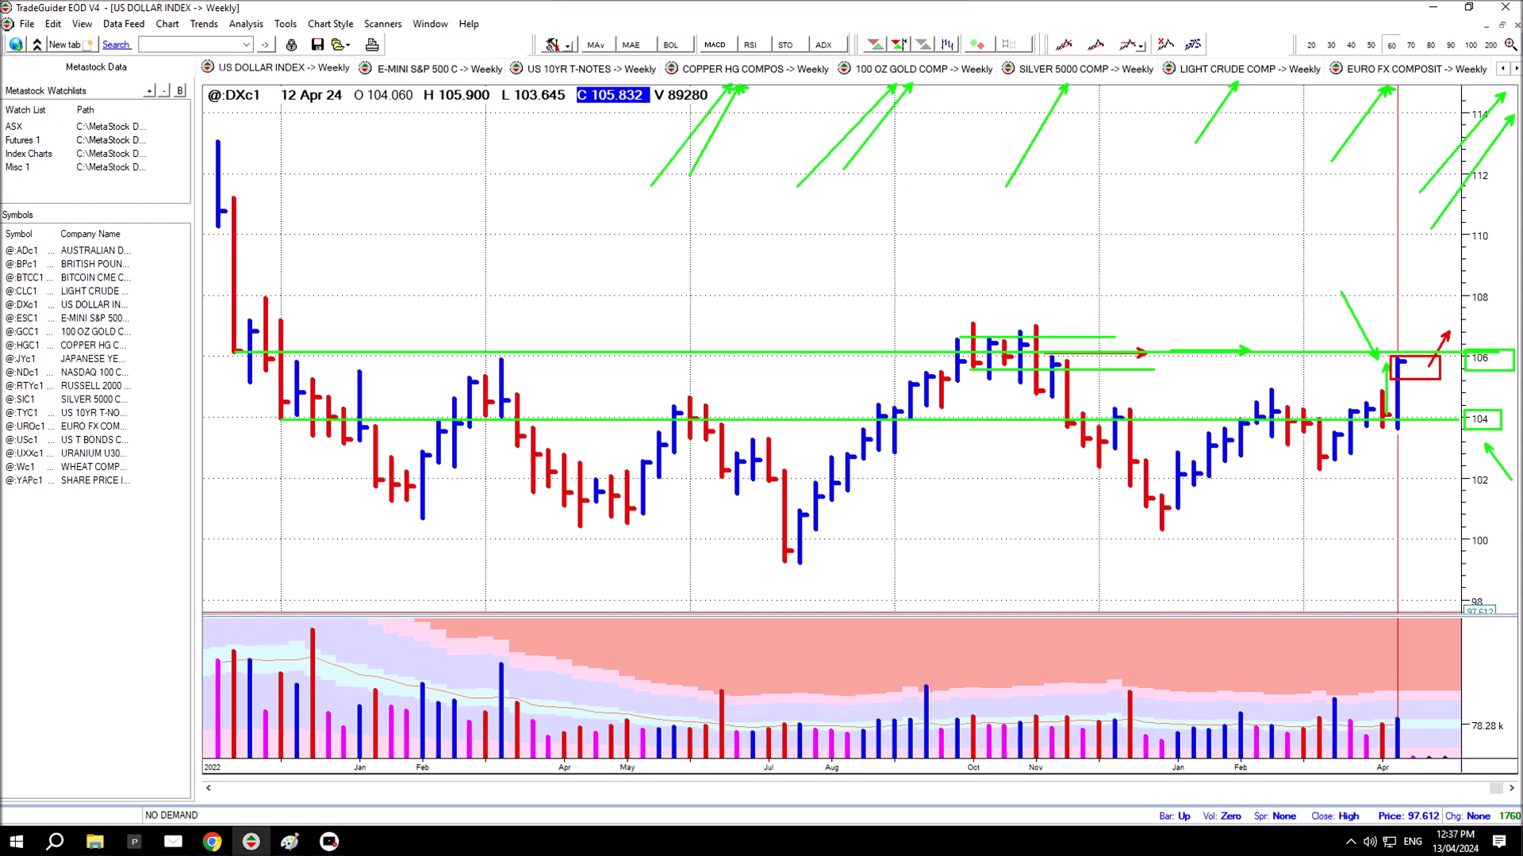
left_click_drag(1056, 78, 957, 224)
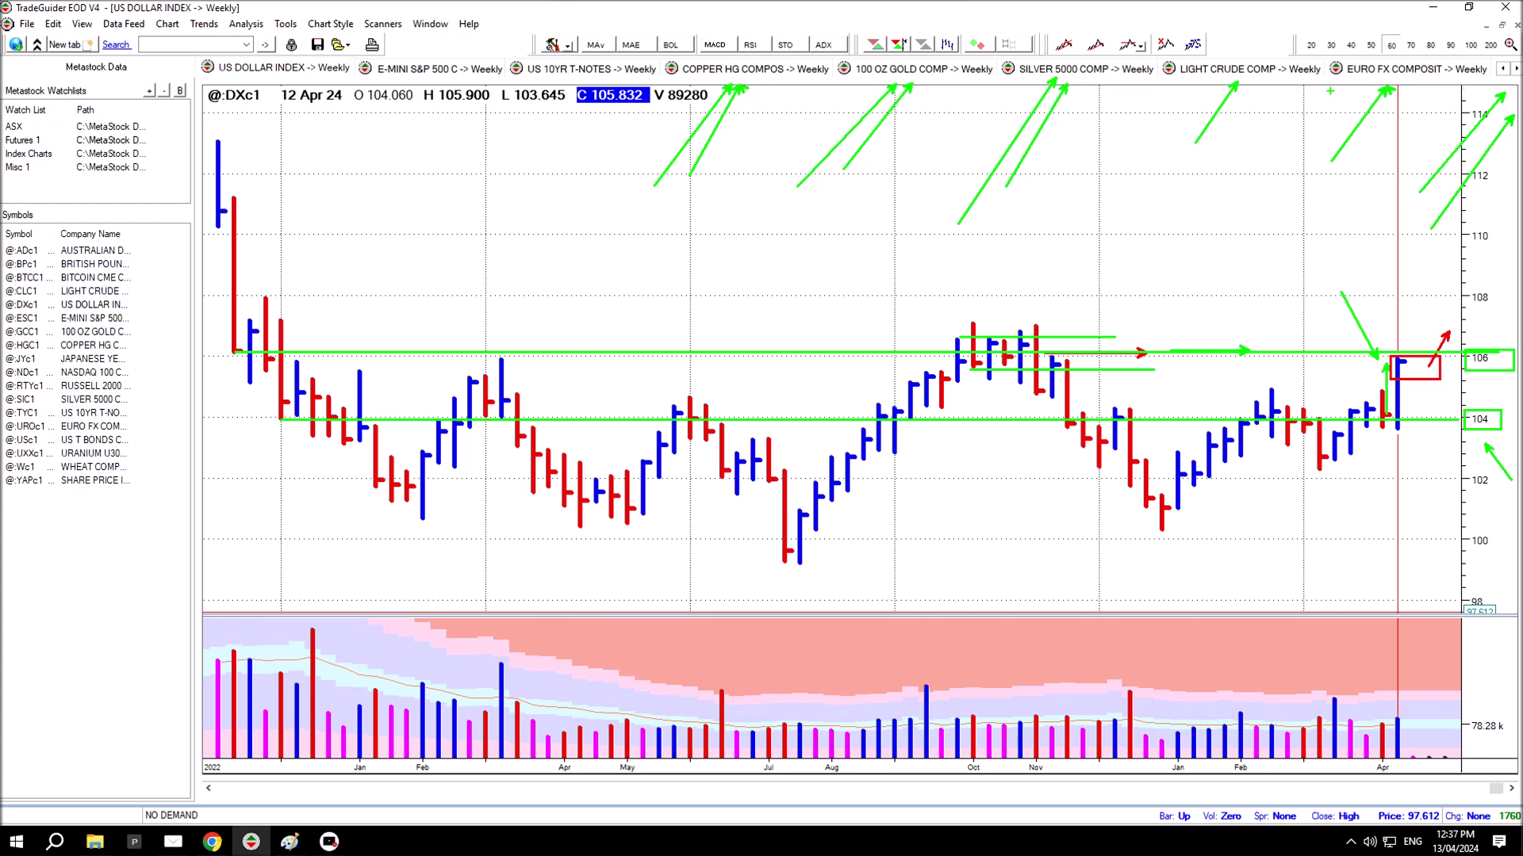
left_click_drag(1253, 82, 1213, 143)
left_click_drag(421, 80, 381, 146)
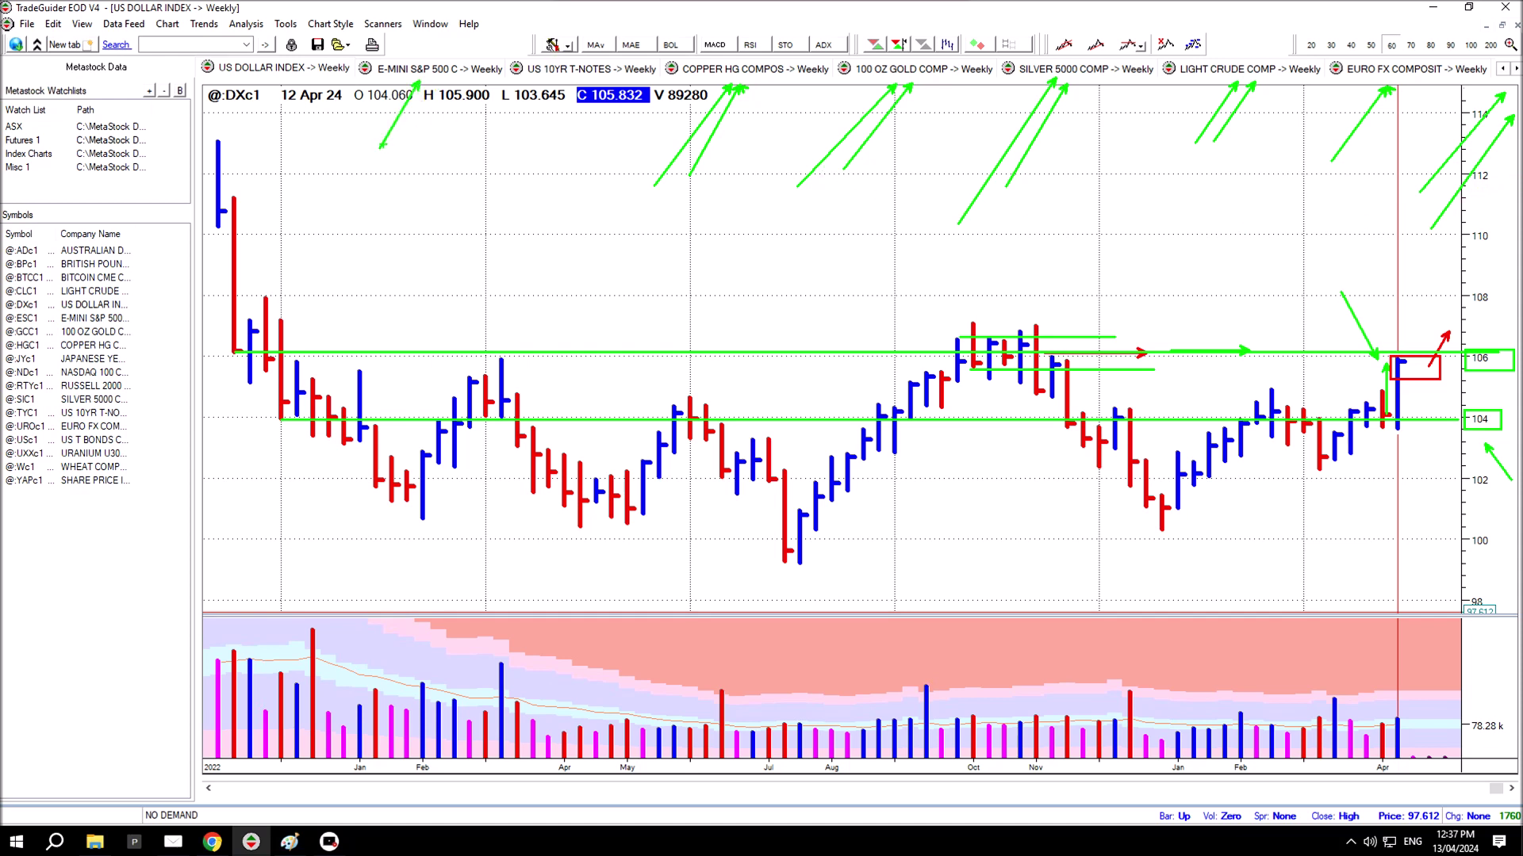